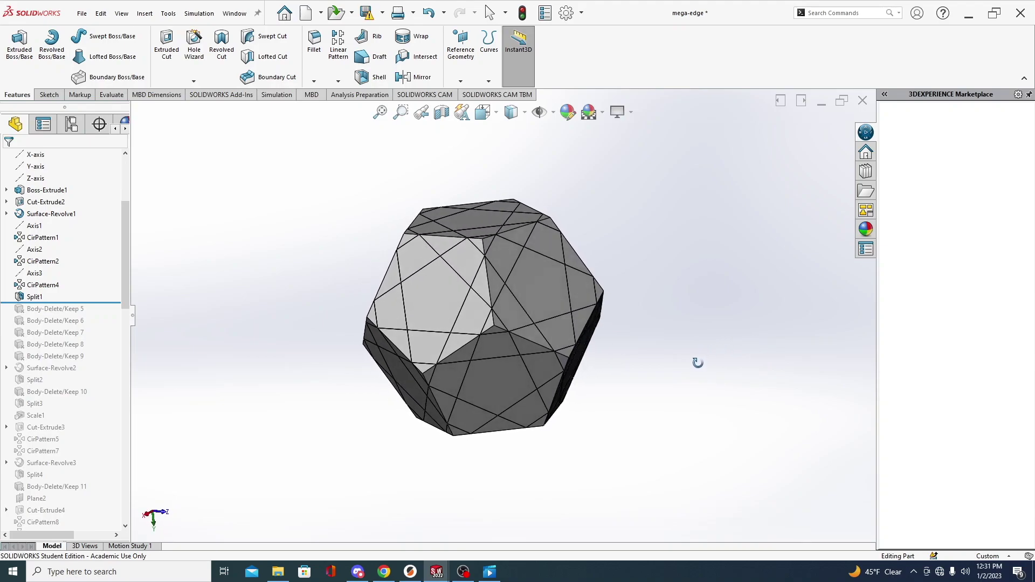
middle_click_drag(597, 376, 541, 371)
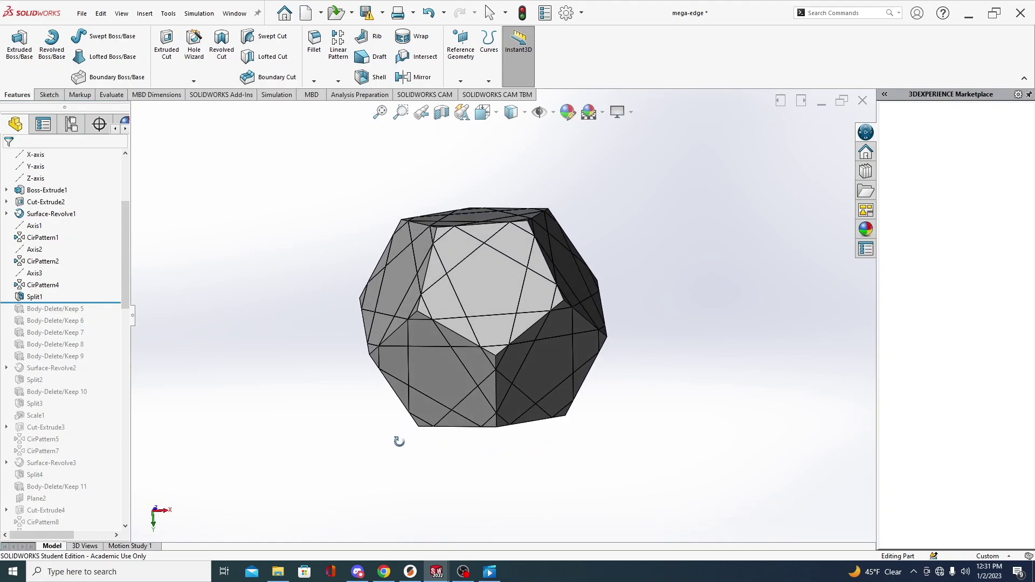
middle_click_drag(399, 442, 538, 474)
middle_click_drag(299, 311, 394, 382)
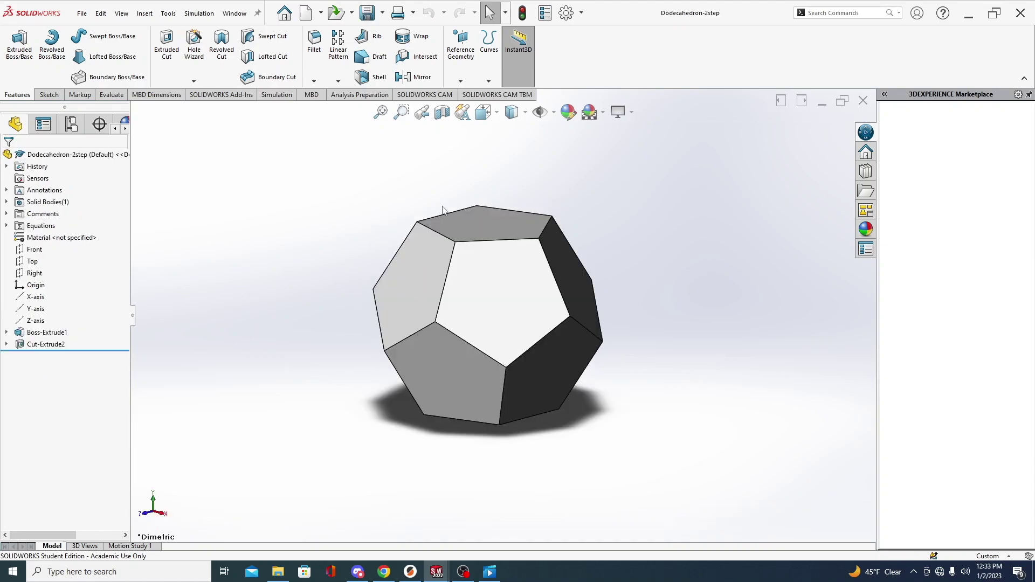
Measure the length of one of the dodecahedron's edges.
middle_click_drag(392, 204, 353, 213)
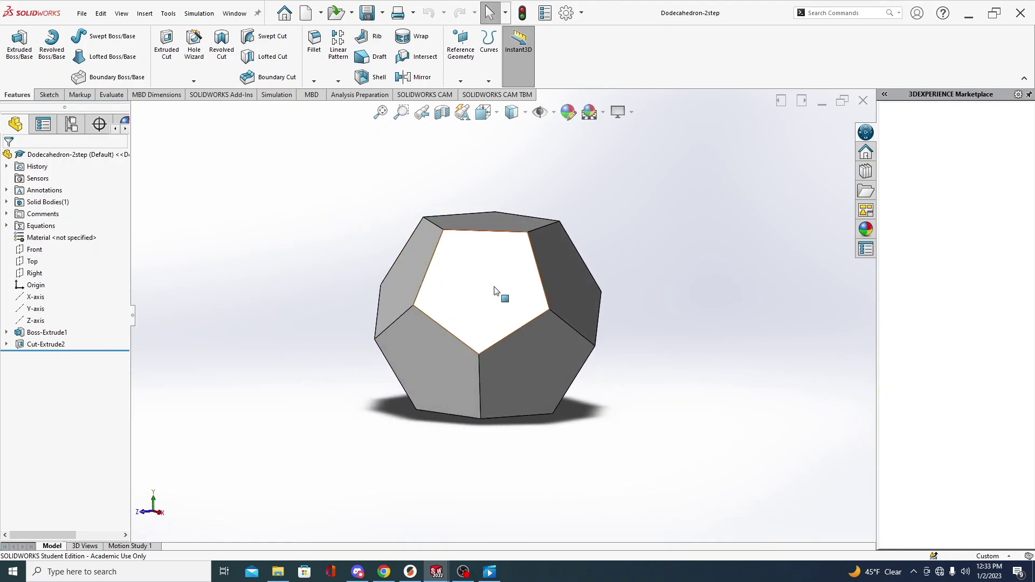
right_click_drag(497, 293, 548, 231)
left_click(553, 227)
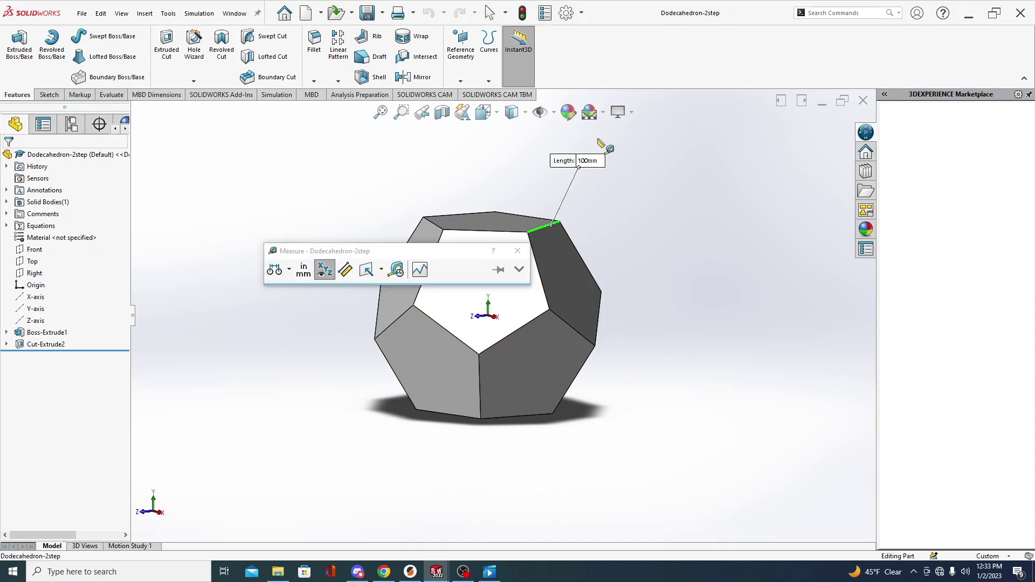
key("Escape")
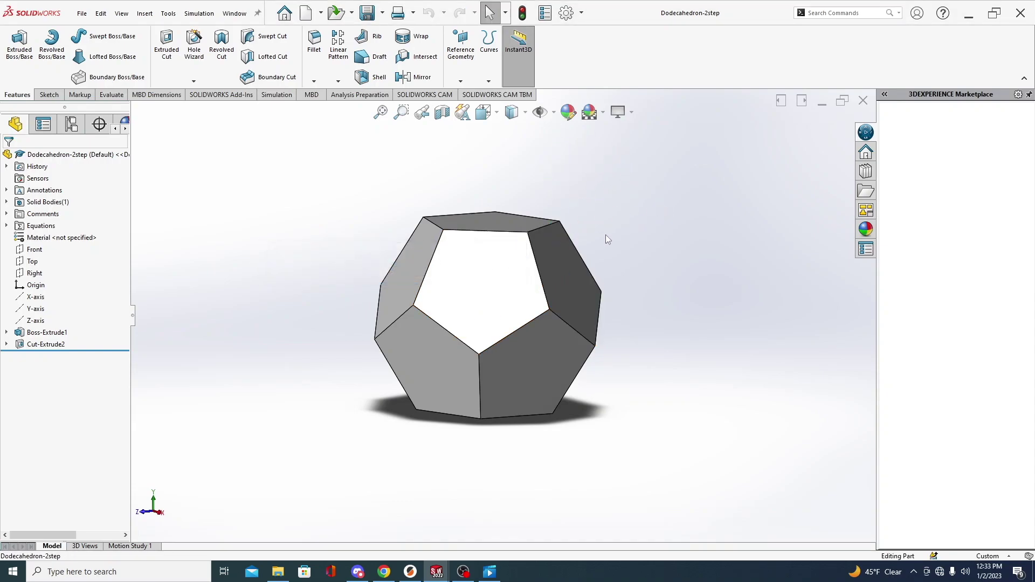
Scale the dodecahedron uniformly by a factor of 0.5 about the origin.
right_click_drag(605, 234, 555, 237)
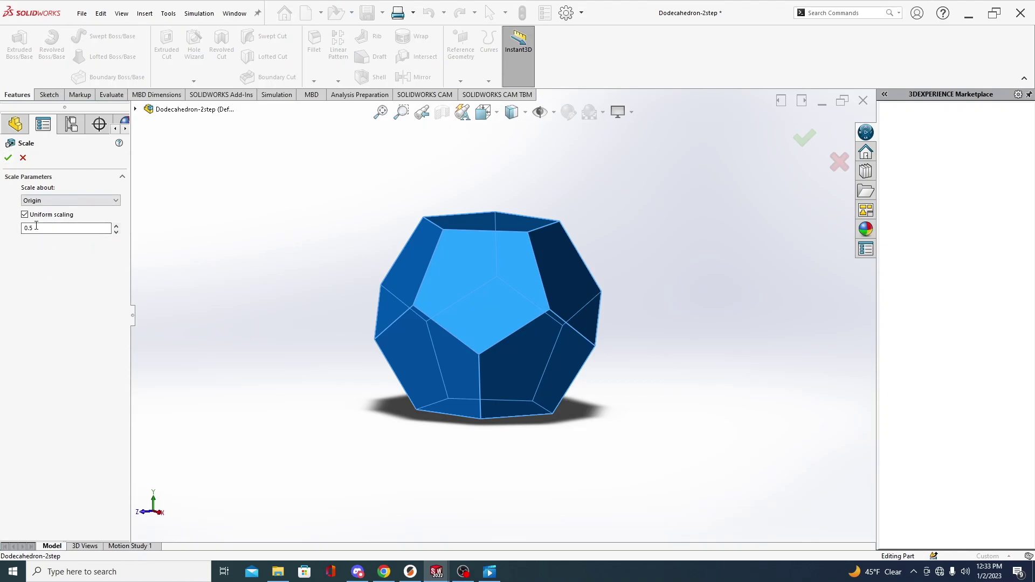
left_click(8, 157)
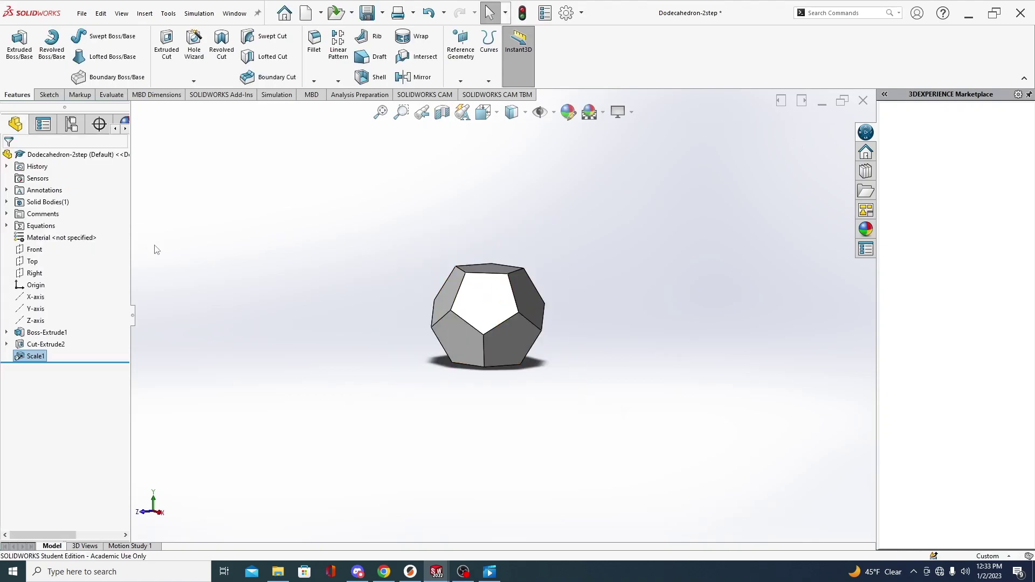
scroll(485, 337, "down", 4)
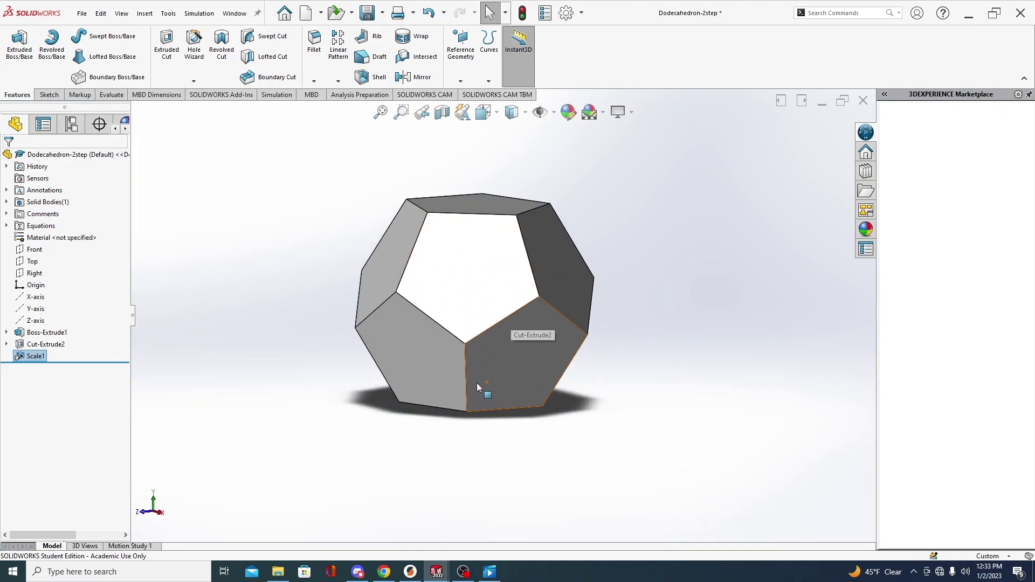
left_click(237, 315)
View the dodecahedron normal to the Front plane and section it along that plane with zero offset.
left_click(31, 249)
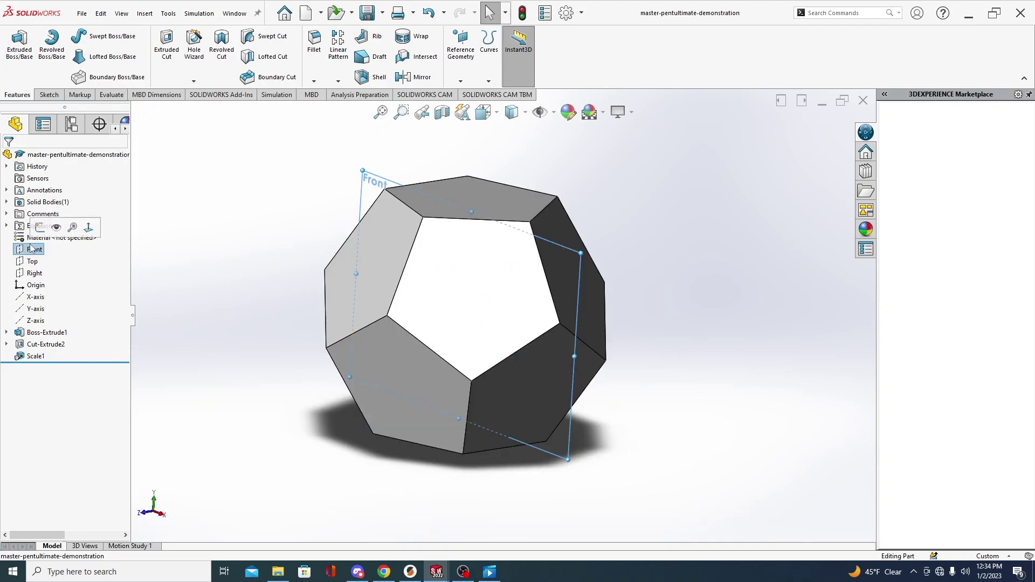
key("ctrl+8")
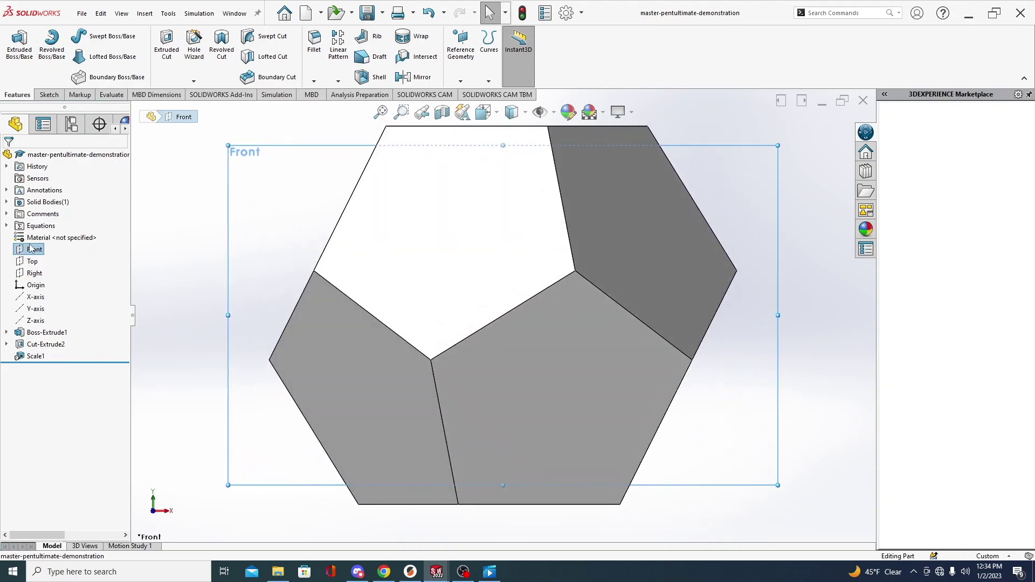
key("ctrl+shift+s")
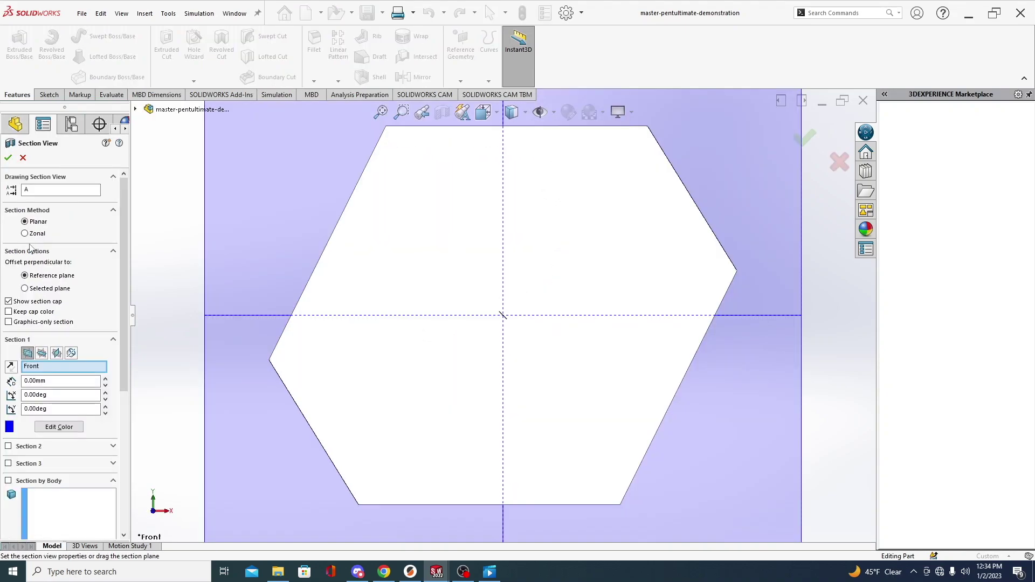
left_click(23, 158)
Sketch six concentric circles around the origin on the Front plane and link neighbouring circles with vertical lines along their lower side.
key("l")
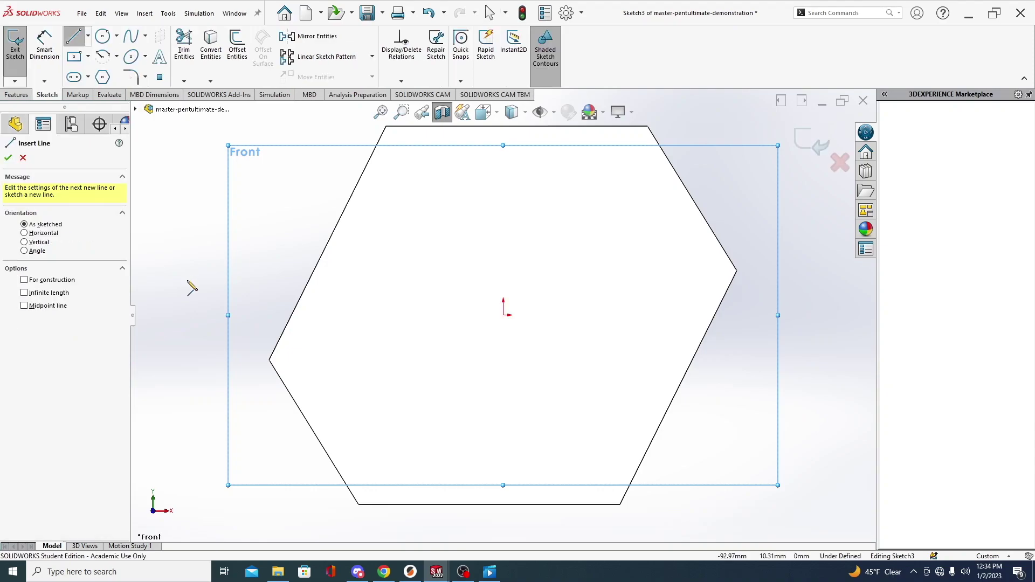
key("c")
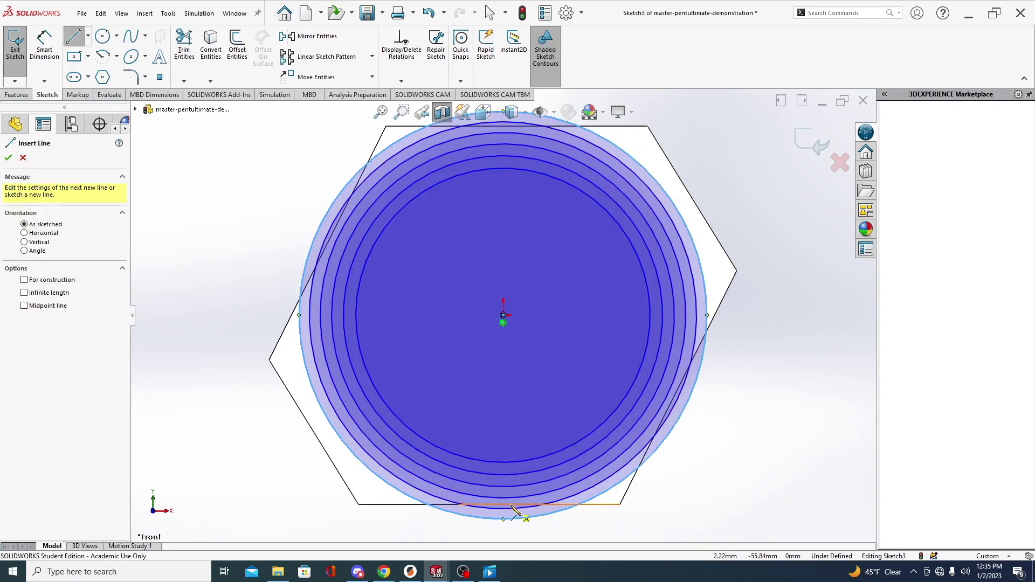
scroll(504, 515, "down", 3)
scroll(503, 427, "down", 2)
scroll(508, 429, "down", 2)
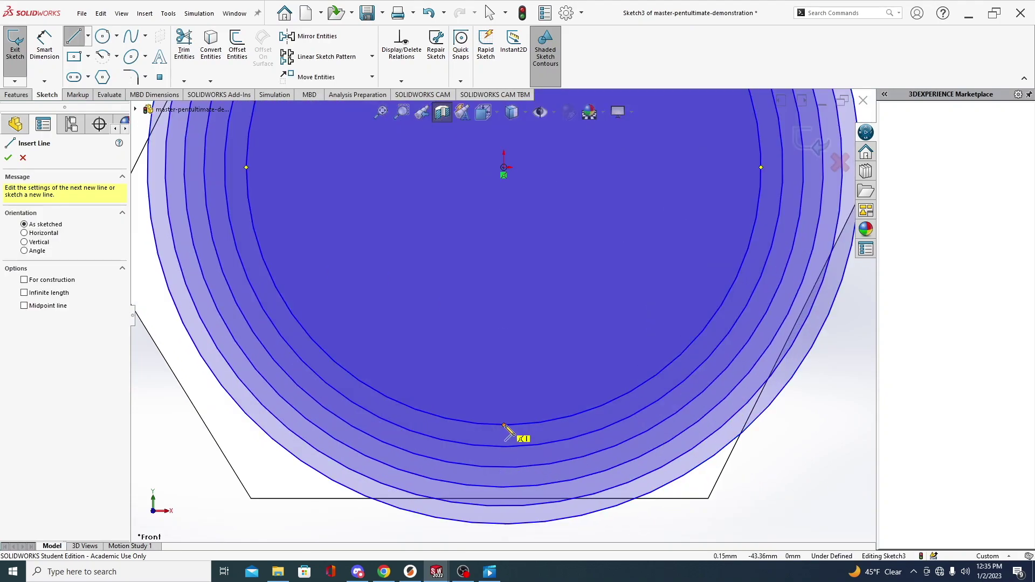
left_click(504, 425)
left_click(503, 446)
key("Escape")
scroll(504, 318, "up", 5)
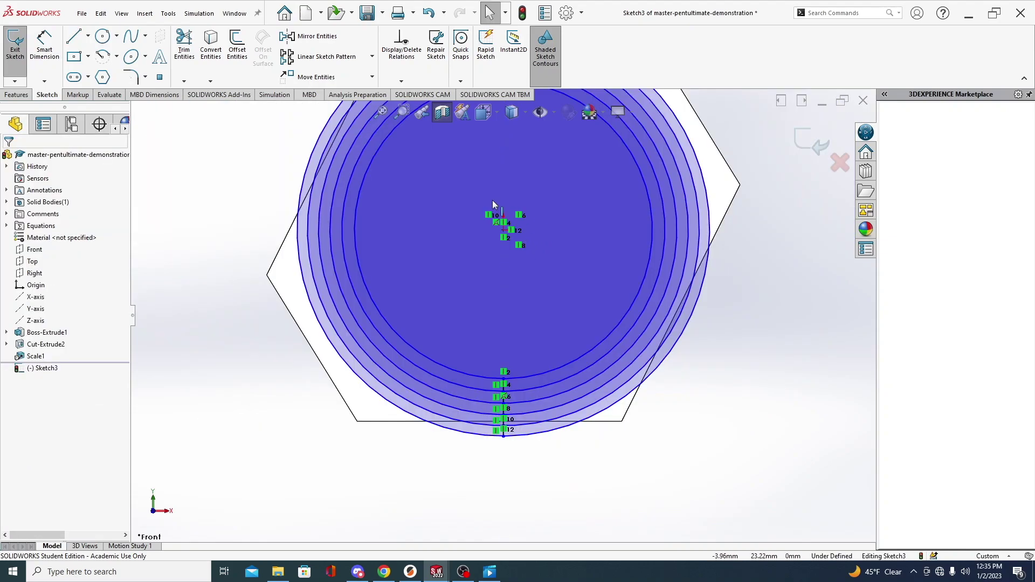
Convert all the sketched circles and connecting lines to construction geometry.
left_click_drag(668, 448, 380, 139)
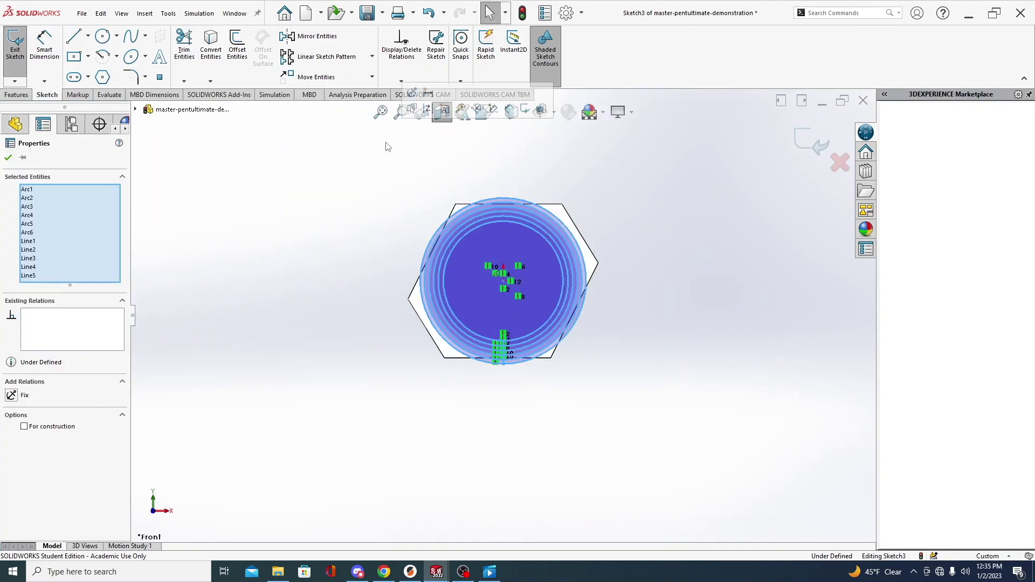
left_click(25, 426)
left_click(291, 418)
Make the five vertical lines between the circles equal in length.
scroll(507, 340, "down", 5)
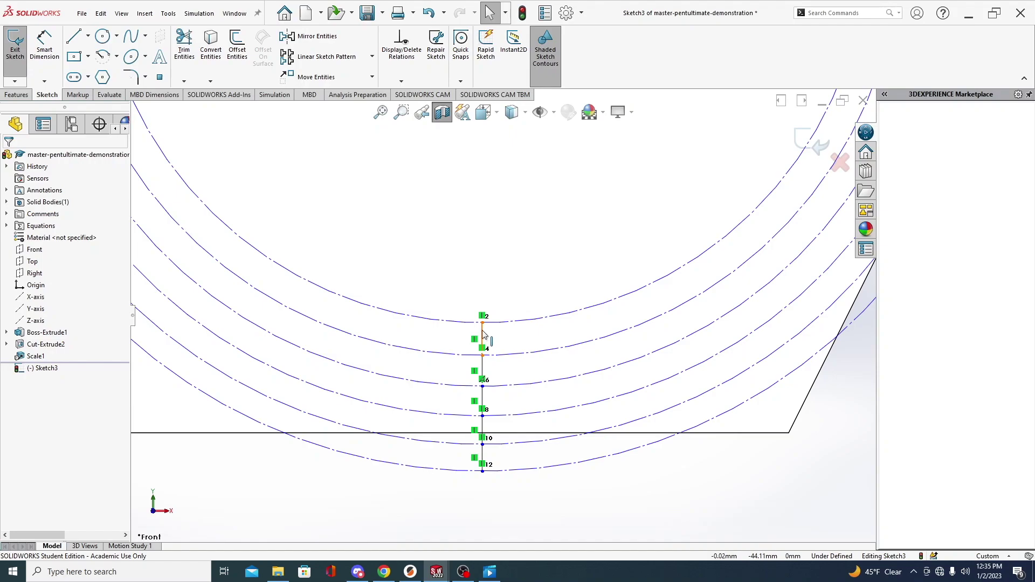
left_click(483, 335)
left_click(483, 399, "ctrl")
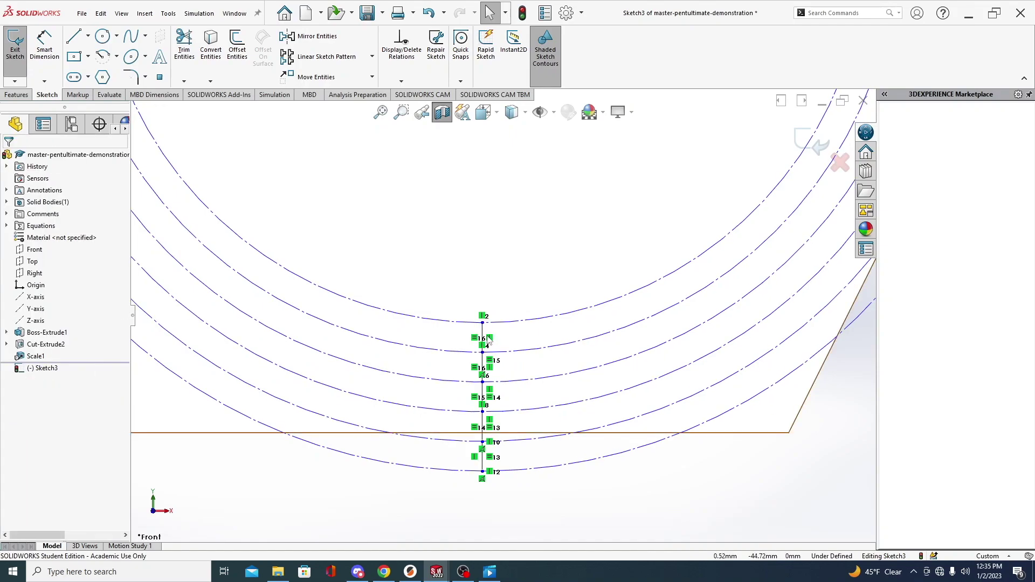
Dimension the vertical line between the two innermost circles to 3 mm.
left_click(44, 46)
left_click(482, 337)
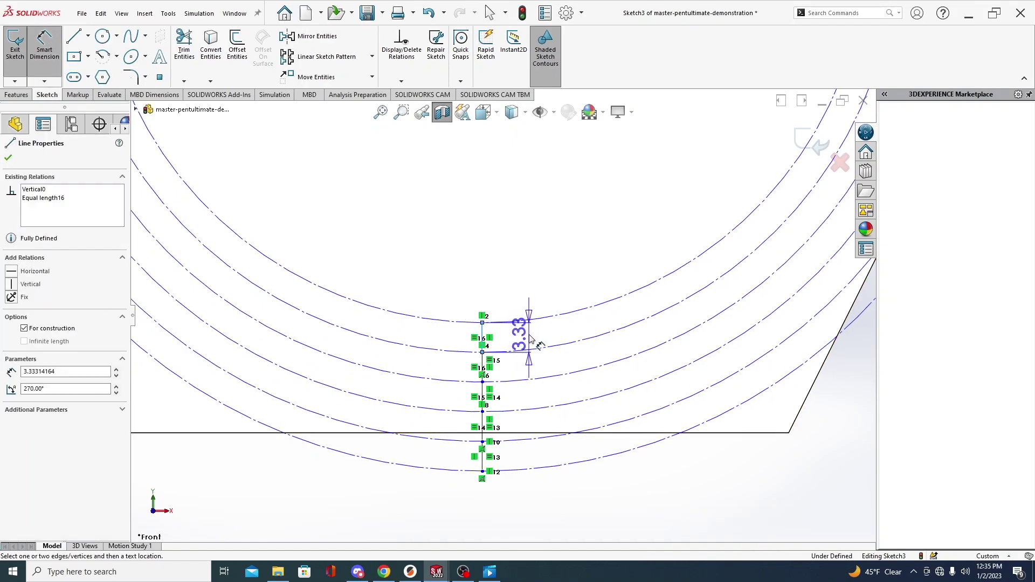
left_click(582, 364)
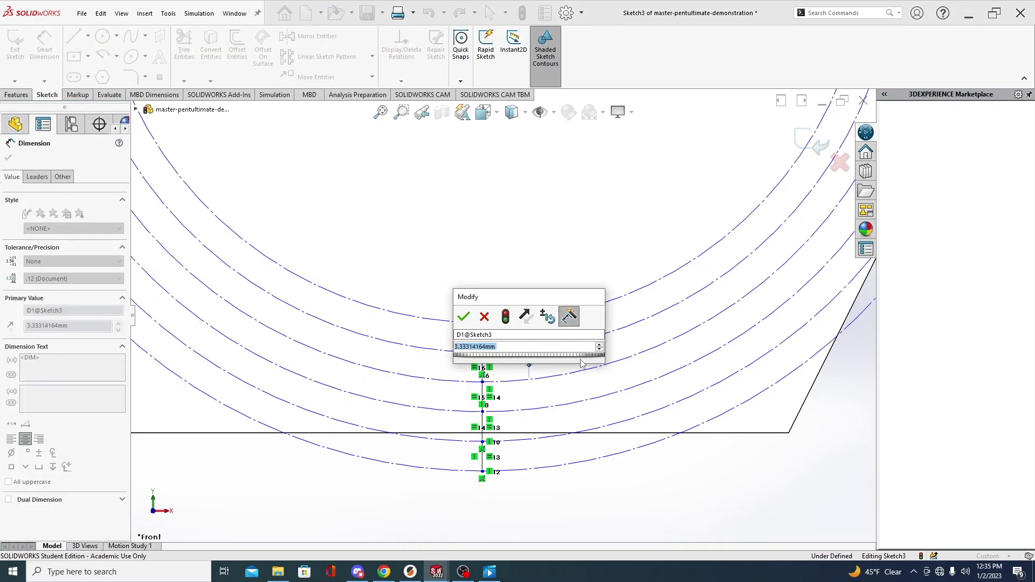
type("3")
key("Return")
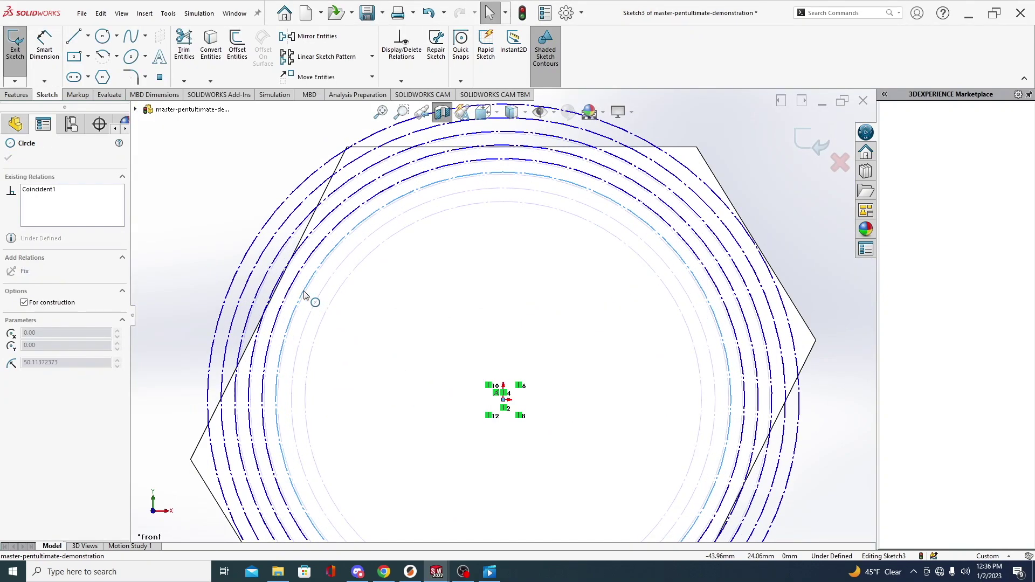
Resize the innermost circle freehand to a radius of about 49.8 mm and finish the sketch.
left_click_drag(304, 294, 308, 296)
scroll(309, 296, "down", 5)
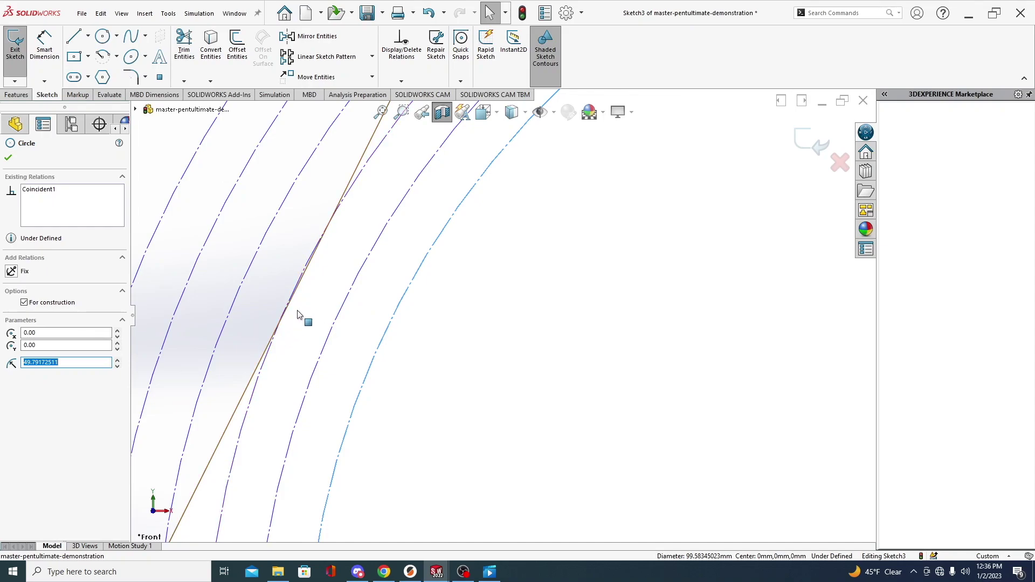
scroll(298, 315, "up", 5)
left_click(807, 141)
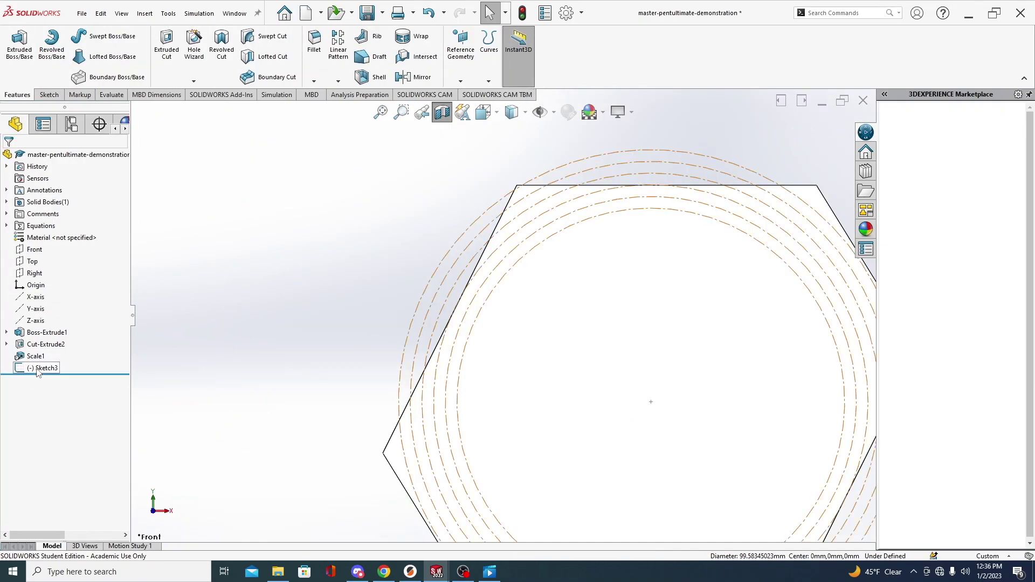
Rename the concentric-circle sketch as circles.
right_click(38, 371)
left_click(139, 540)
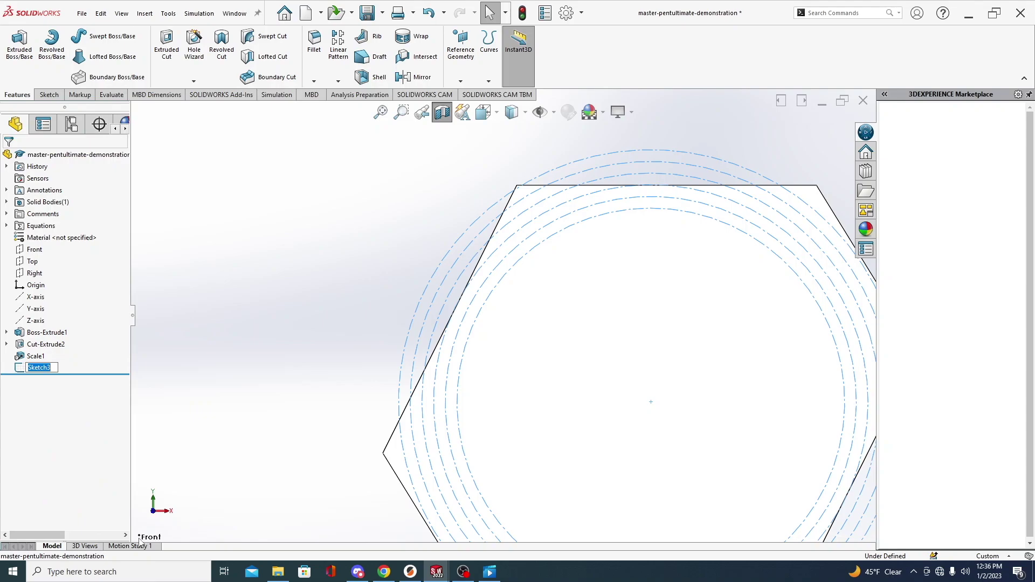
type("circles")
key("Return")
key("f")
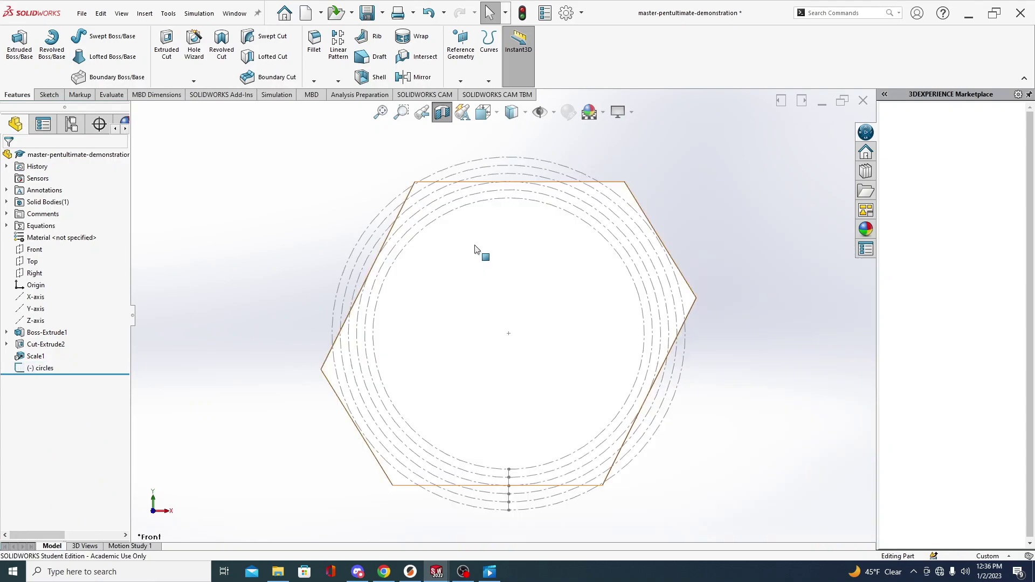
Start a new sketch on the Front plane with a vertical construction line about 78 mm long running up from the origin.
left_click(34, 249)
key("l")
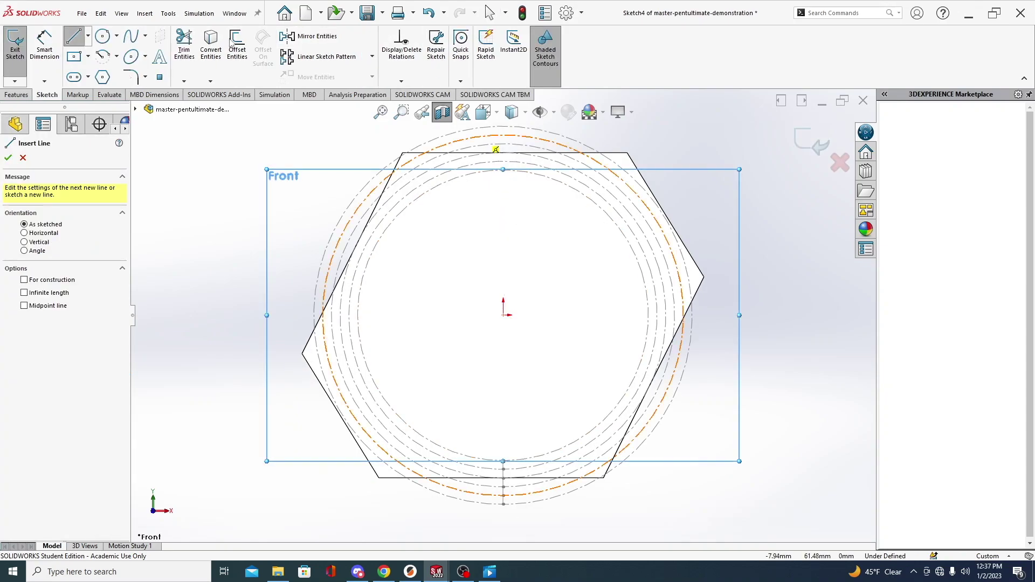
left_click(503, 316)
scroll(503, 316, "up", 1)
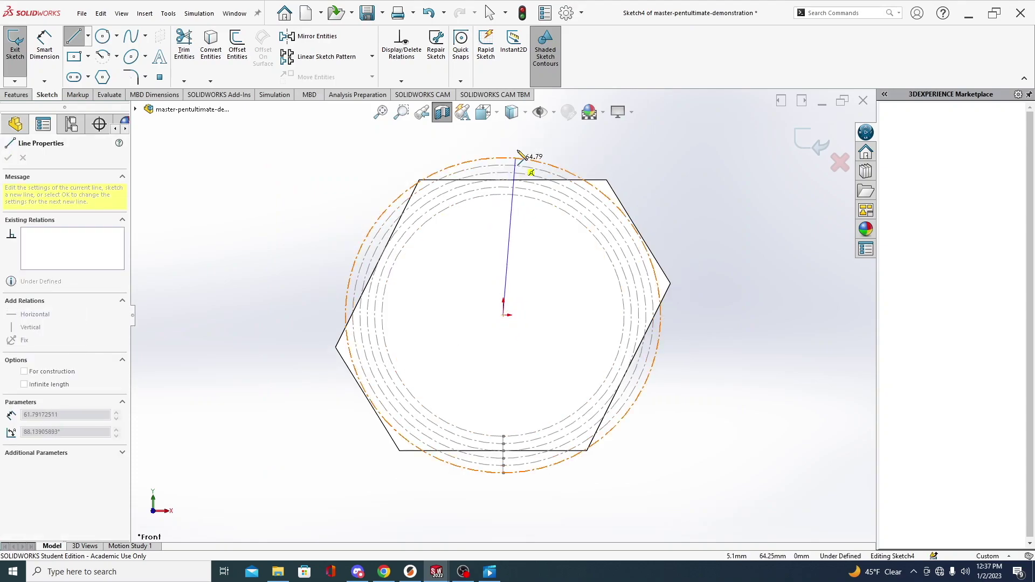
left_click(503, 125)
key("Escape")
left_click(504, 141)
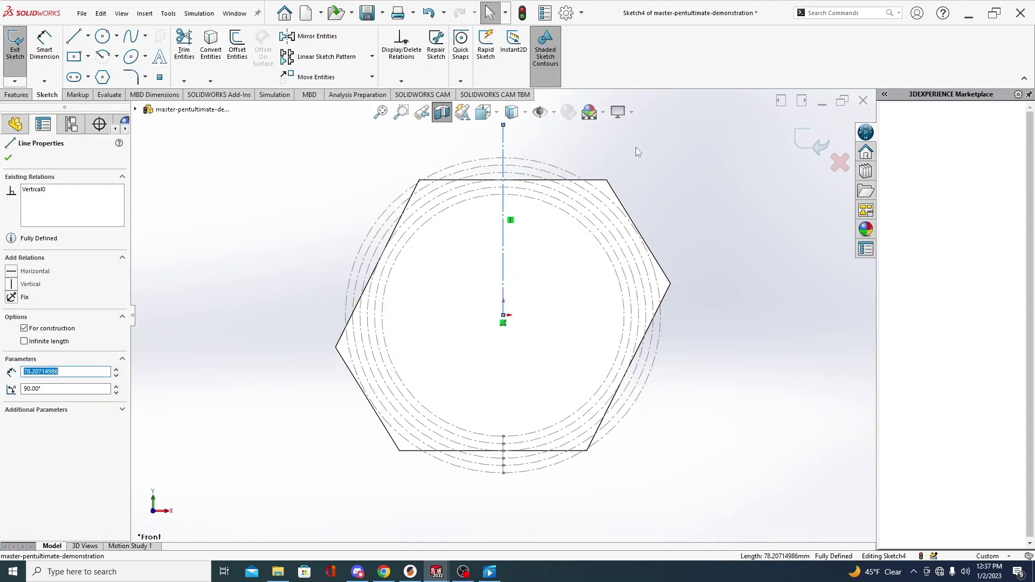
left_click(635, 147)
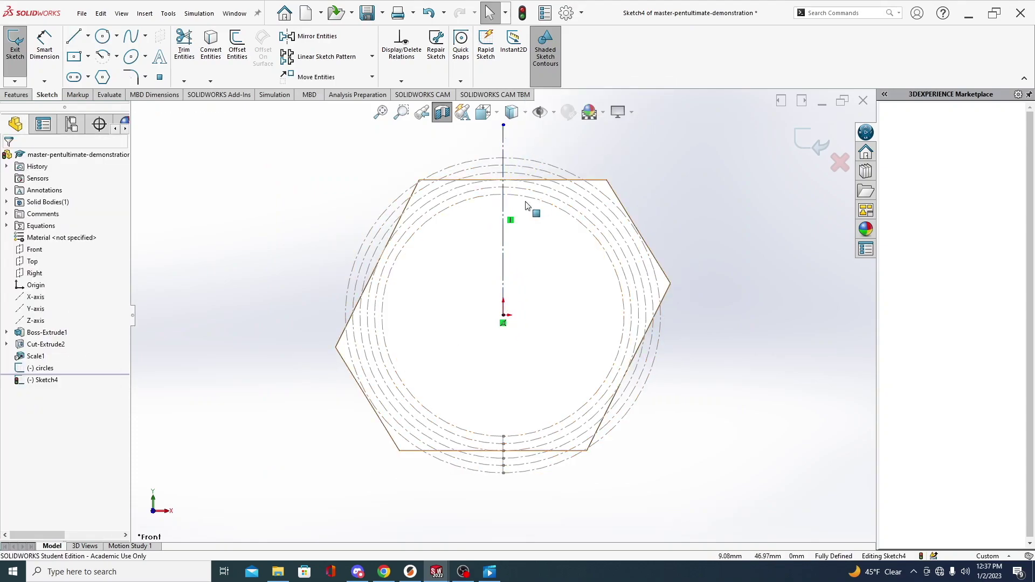
Draw an origin-centred arc along the innermost circle, sweeping about 51° counterclockwise from the vertical construction line.
key("a")
left_click(503, 315)
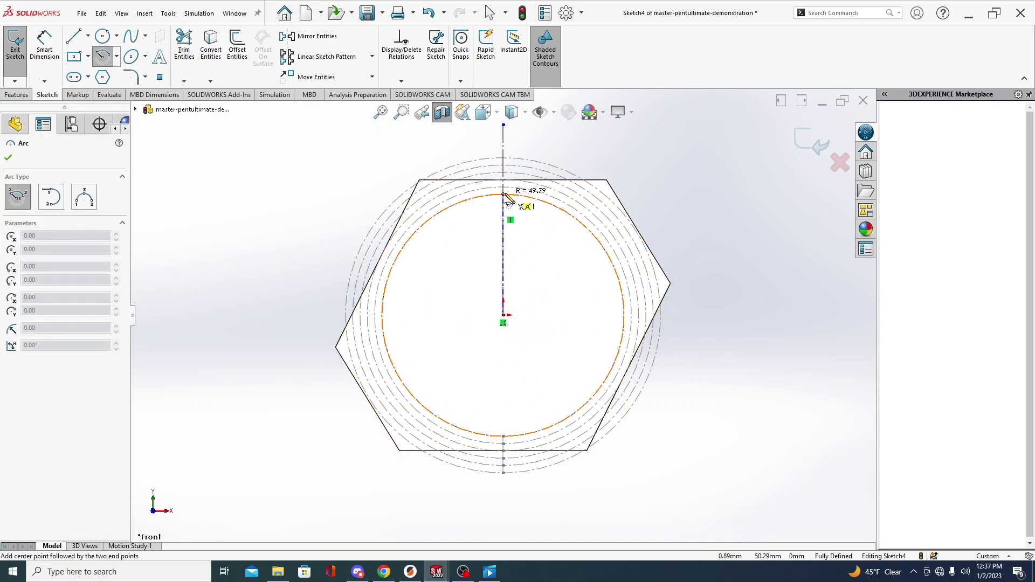
left_click(503, 194)
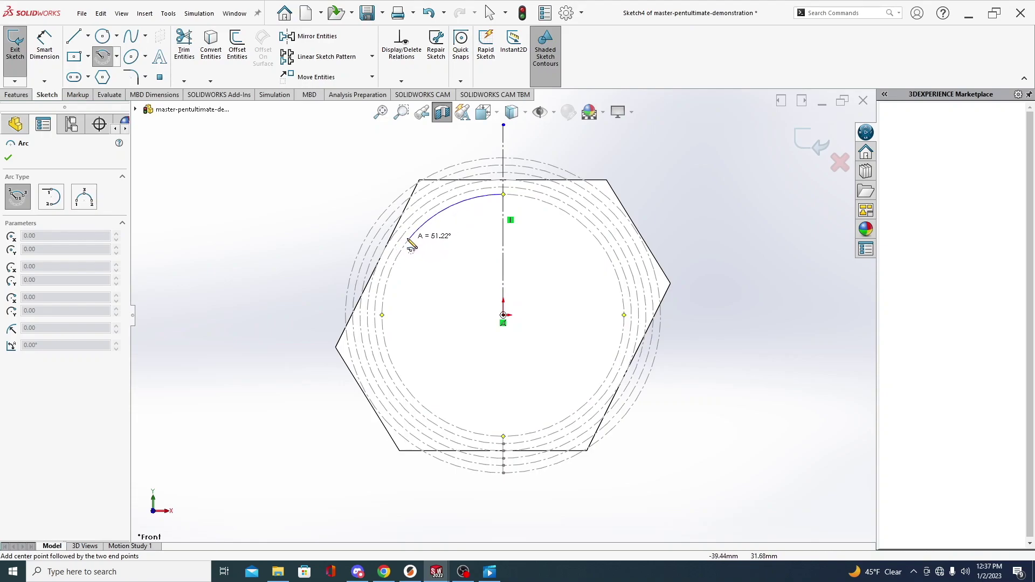
left_click(409, 240)
key("Escape")
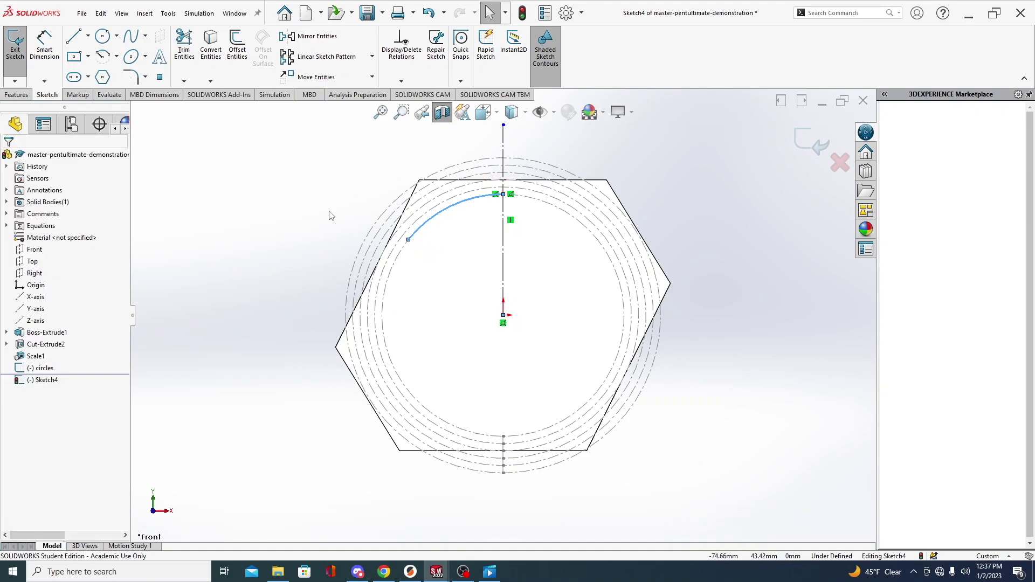
left_click(434, 258)
Draw a short line about 3.2 mm long from the arc's free end outward to the second-smallest circle.
scroll(437, 255, "down", 5)
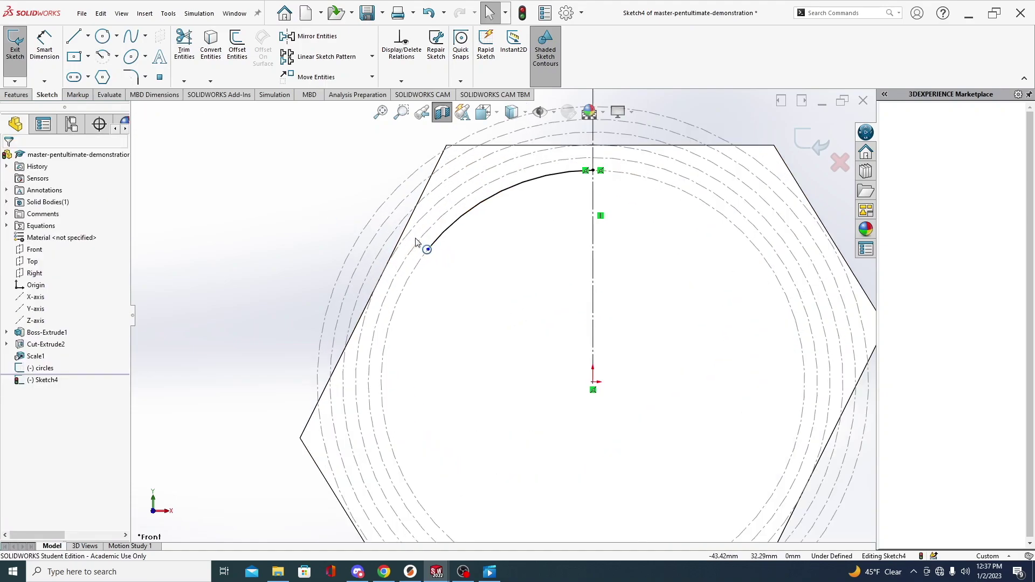
key("l")
left_click(431, 263)
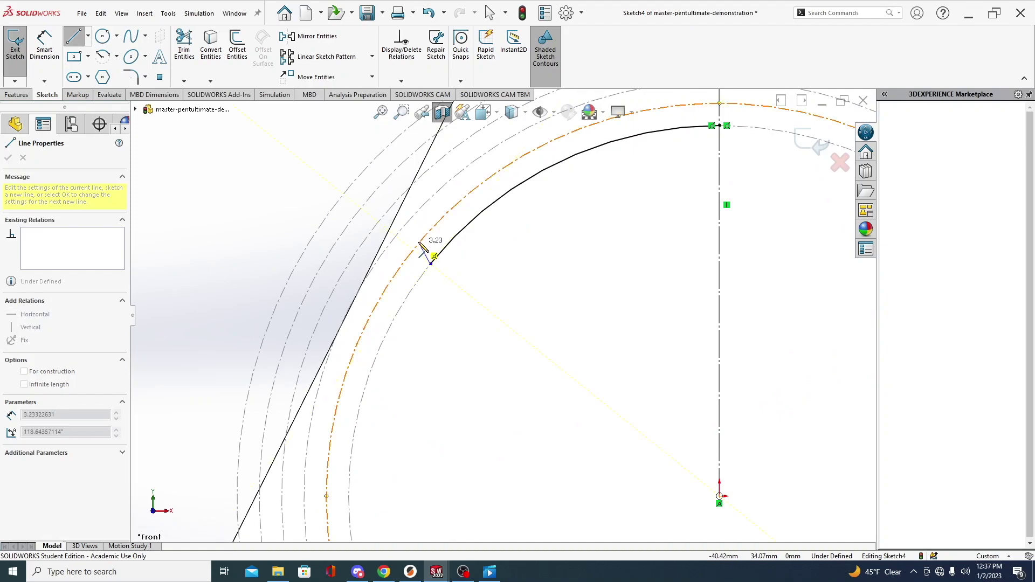
left_click(421, 245)
key("Escape")
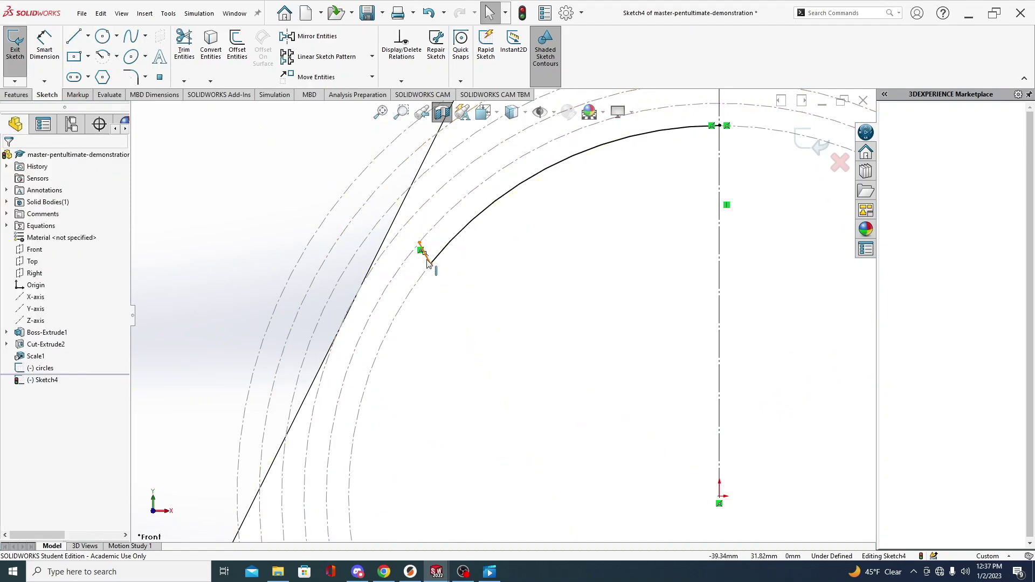
Make the short line at the arc's free end coincident with the origin so that it runs radially.
left_click(430, 262)
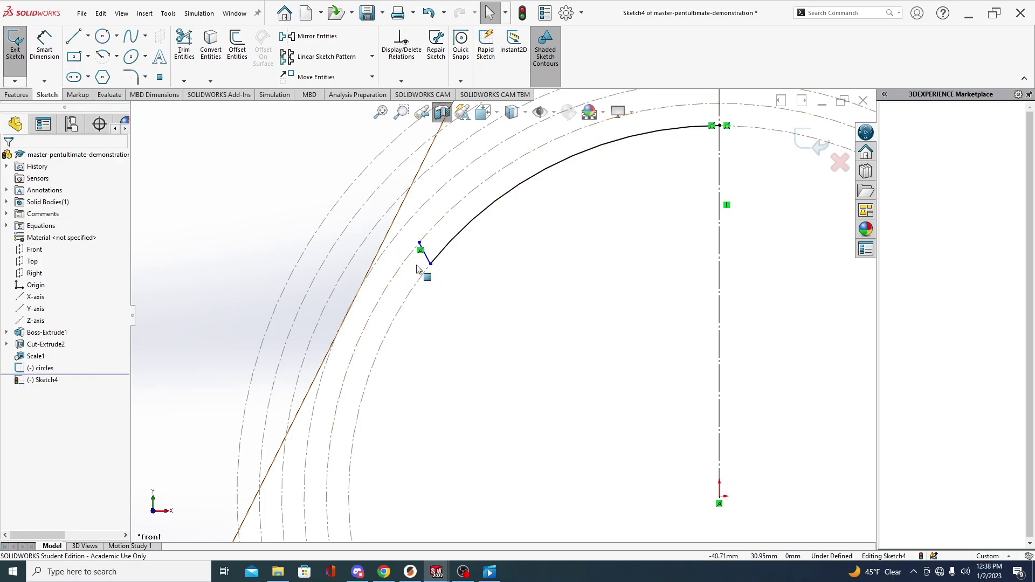
left_click(720, 499, "ctrl")
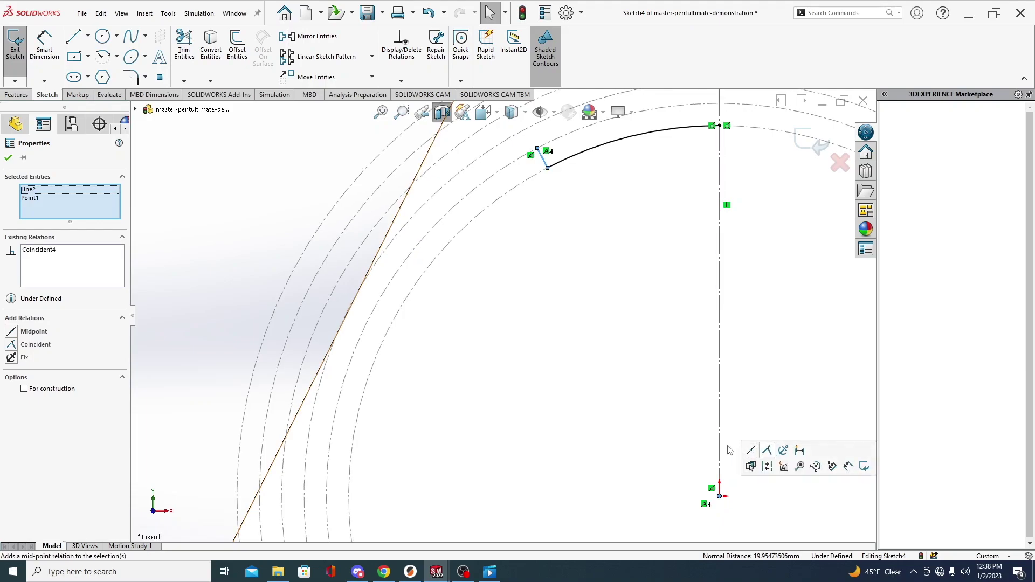
left_click(767, 451)
scroll(504, 234, "down", 3)
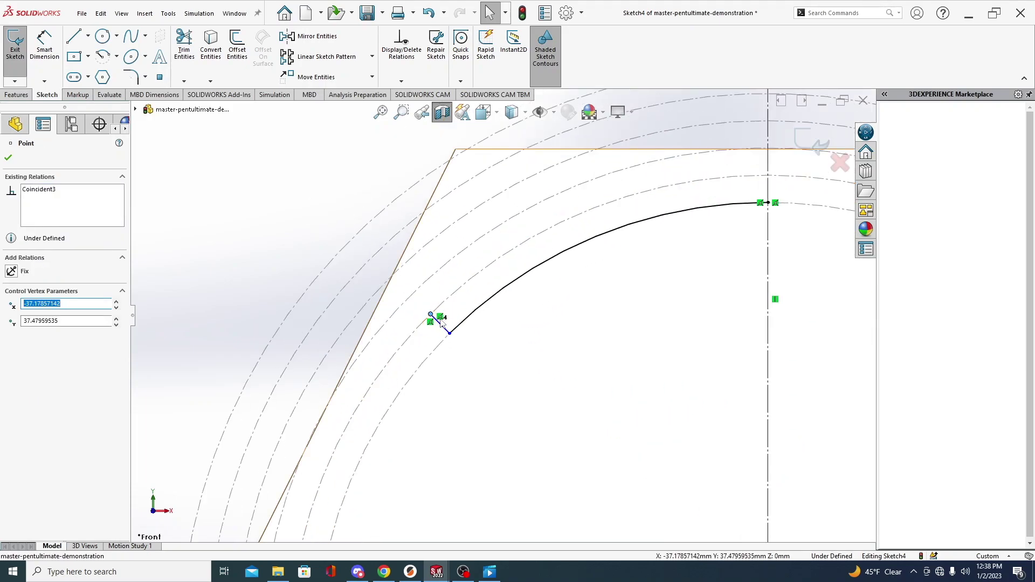
mouse_move(434, 318)
left_mouse_down()
mouse_move(593, 233)
mouse_move(546, 239)
mouse_move(372, 377)
mouse_move(455, 297)
mouse_move(427, 336)
mouse_move(455, 321)
mouse_move(439, 323)
left_mouse_up()
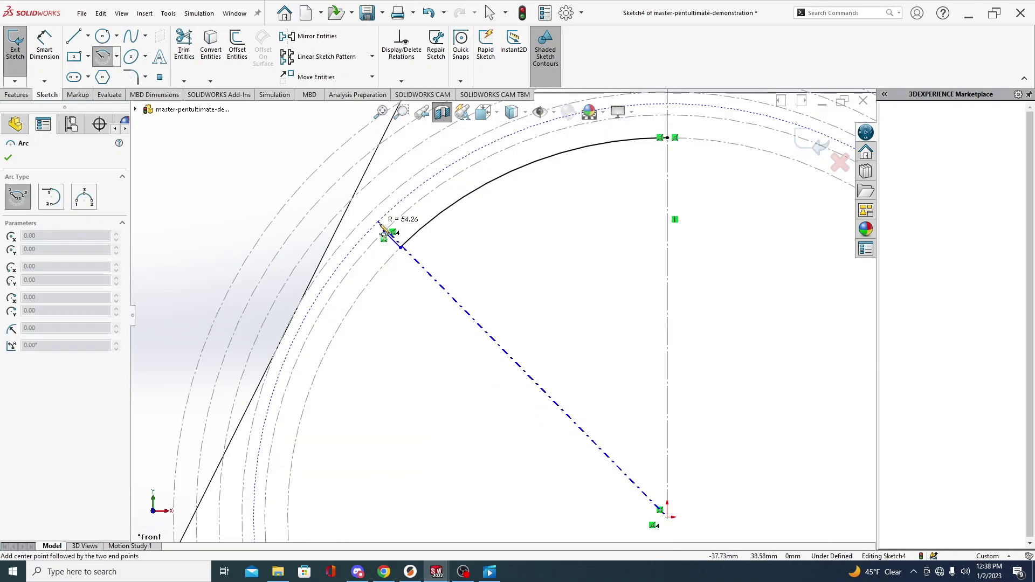
Draw an origin-centred arc of about 3.8° along the second-smallest circle, running clockwise from the short line's outer end.
left_click(386, 232)
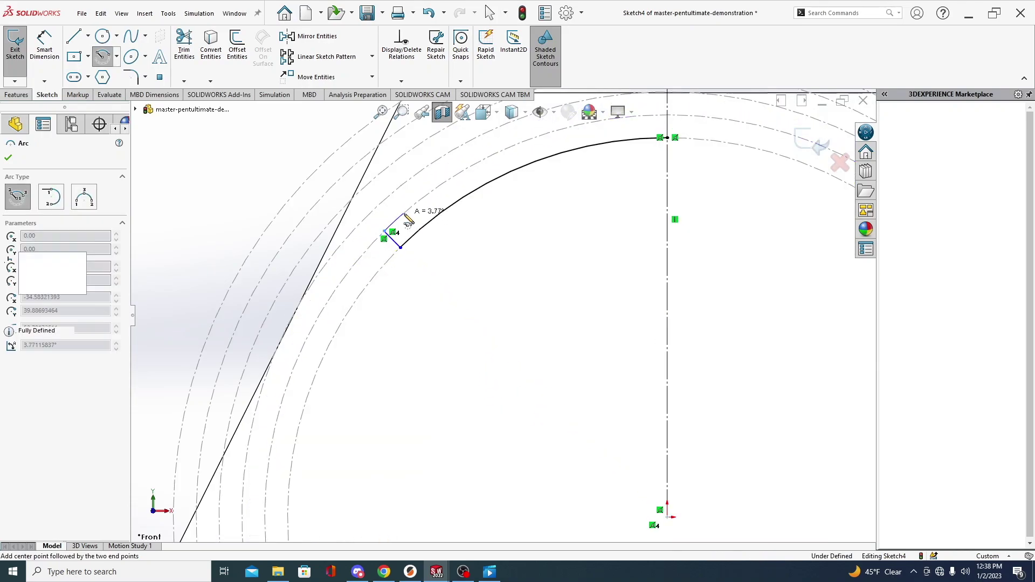
left_click(404, 214)
key("Escape")
Draw a line about 39.5 mm long from the small arc's free end outward beyond the dodecahedron and the reference circles.
key("l")
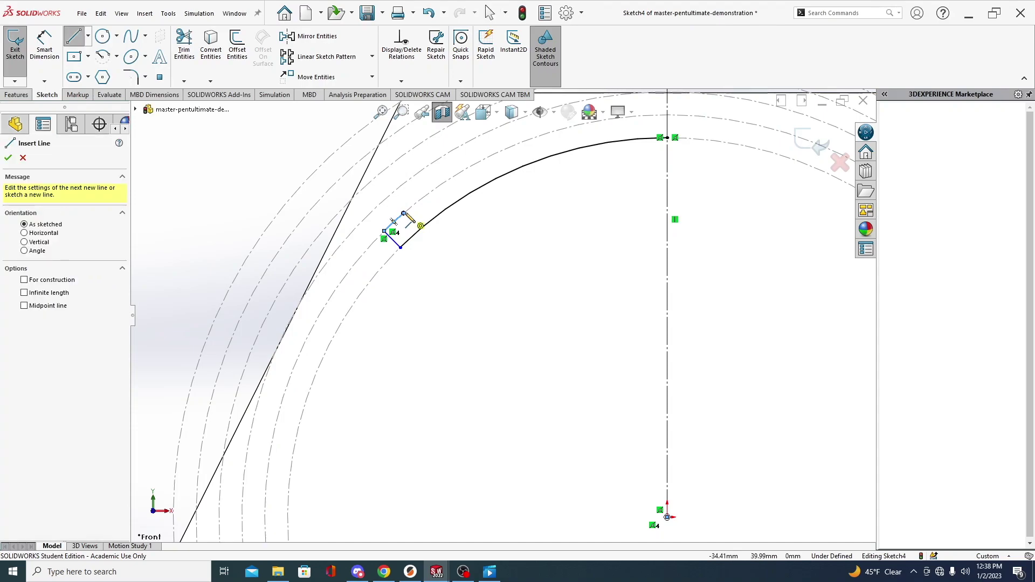
left_click(403, 214)
key("z")
left_click(324, 146)
key("Escape")
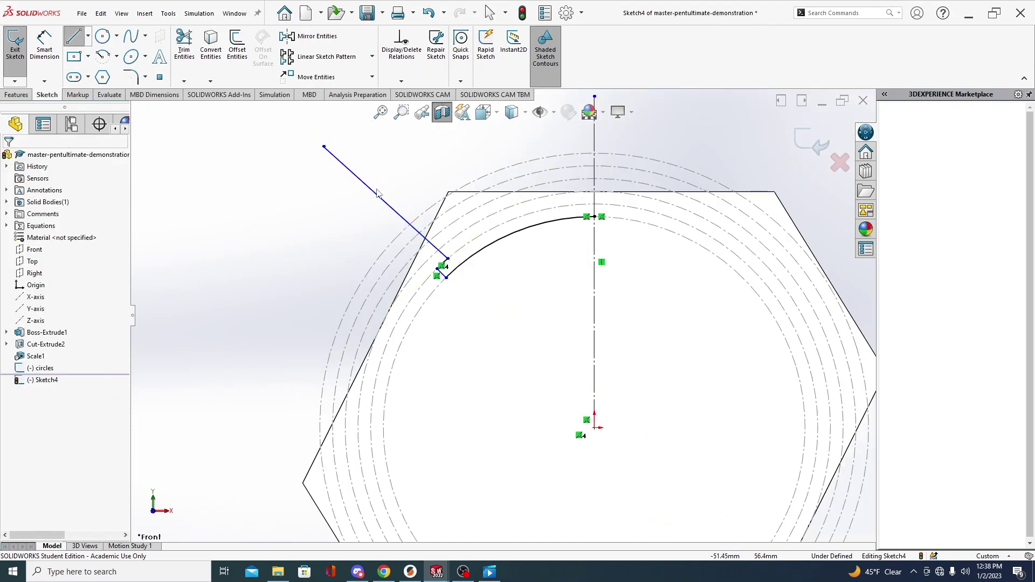
Make the long outer line coincident with the origin and snap its inner endpoint onto the second-smallest circle.
left_click(367, 188)
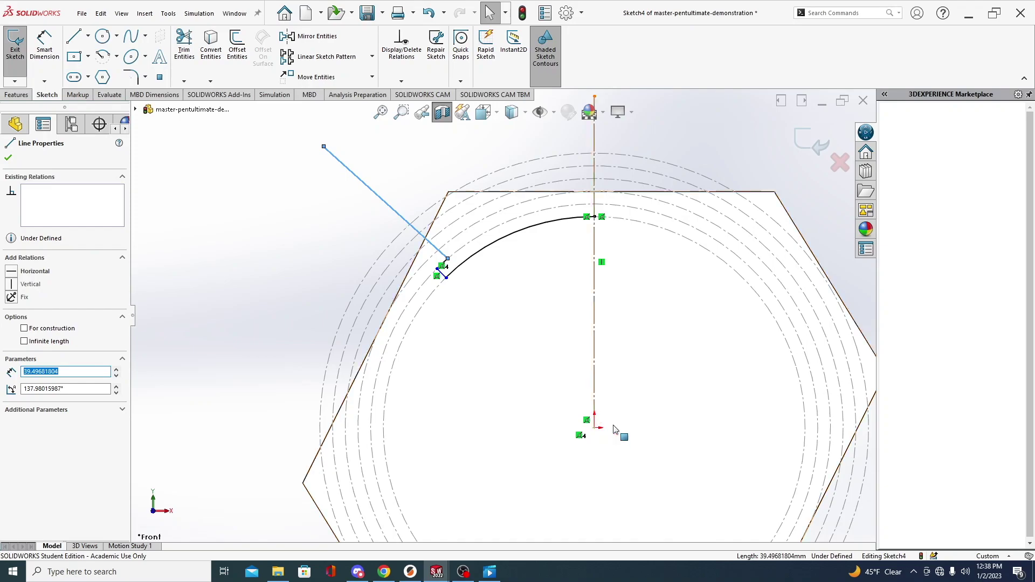
left_click(594, 428, "ctrl")
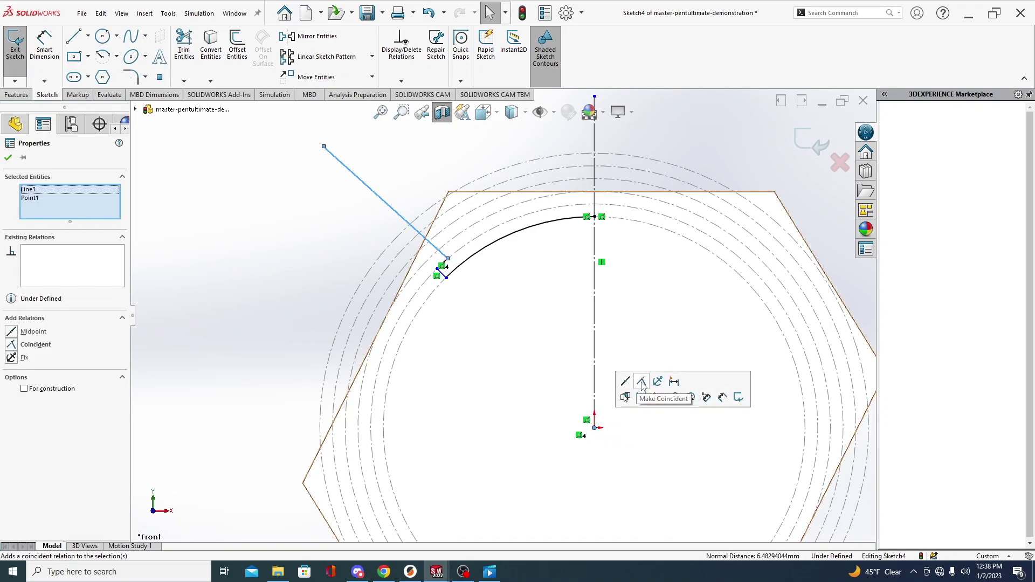
left_click(623, 375)
left_click_drag(429, 277, 447, 257)
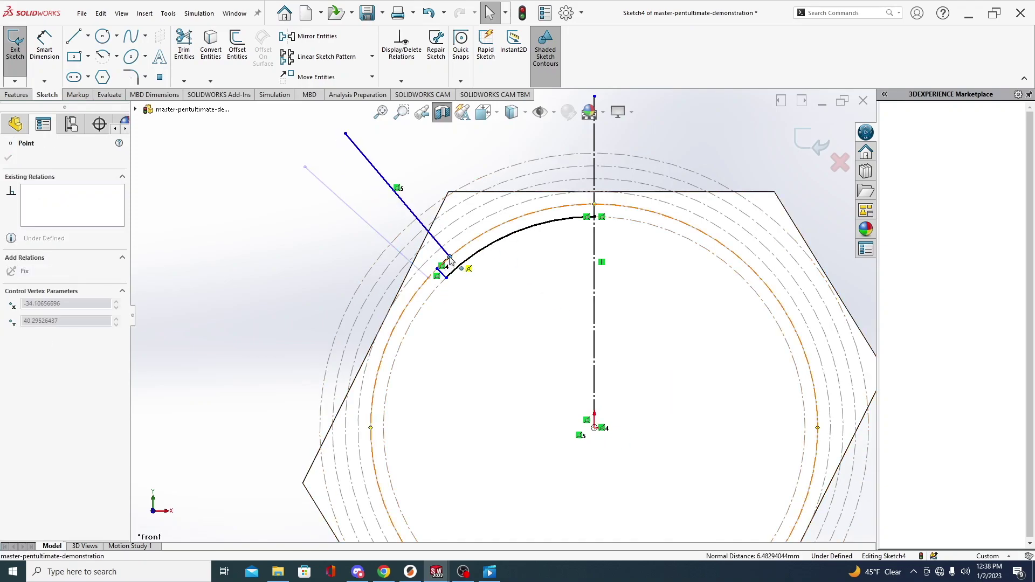
left_click(409, 195)
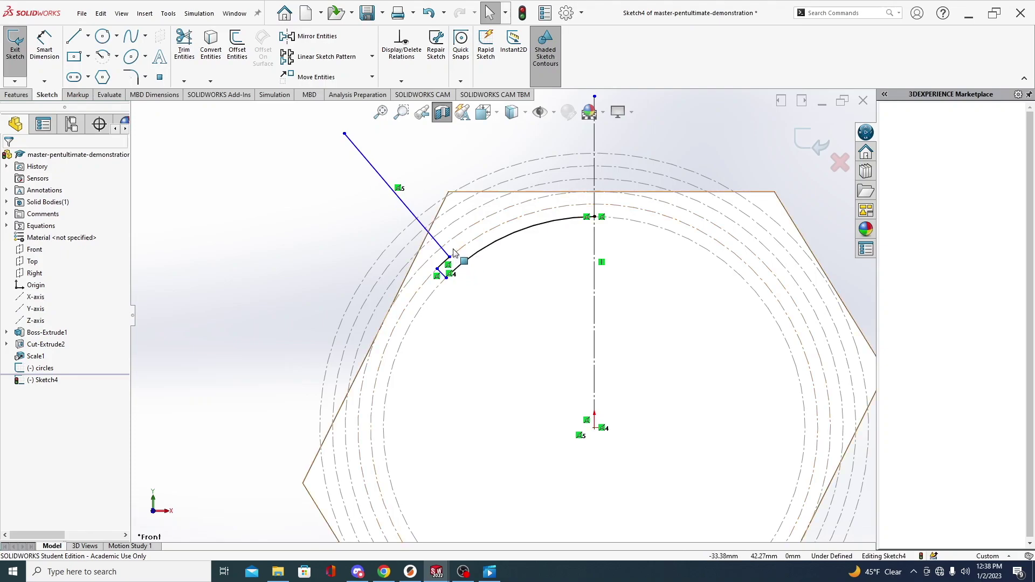
Slide the short line's outer end and the long line slightly counterclockwise along the second-smallest circle.
scroll(443, 268, "down", 5)
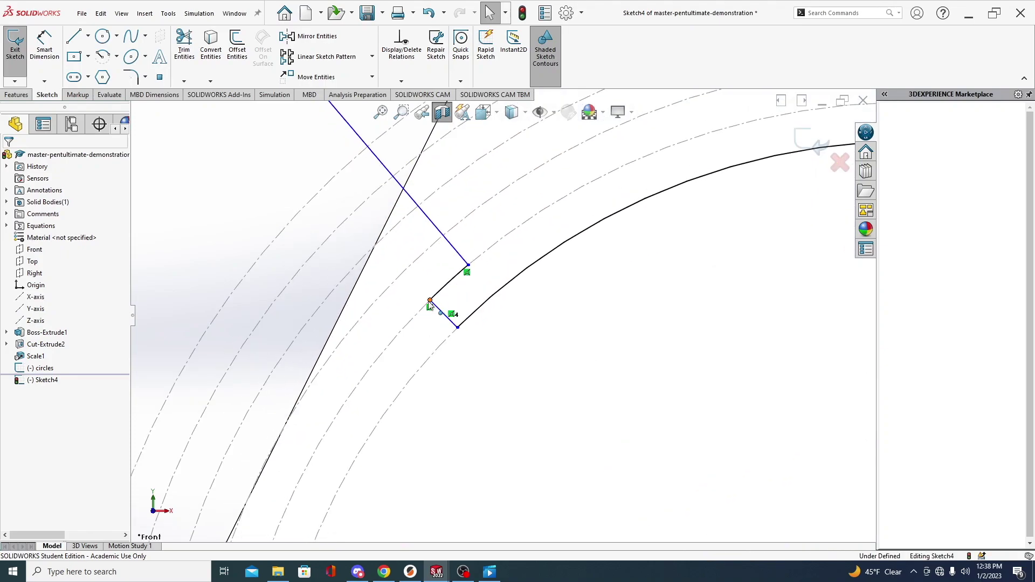
left_click_drag(431, 300, 416, 316)
scroll(419, 323, "up", 5)
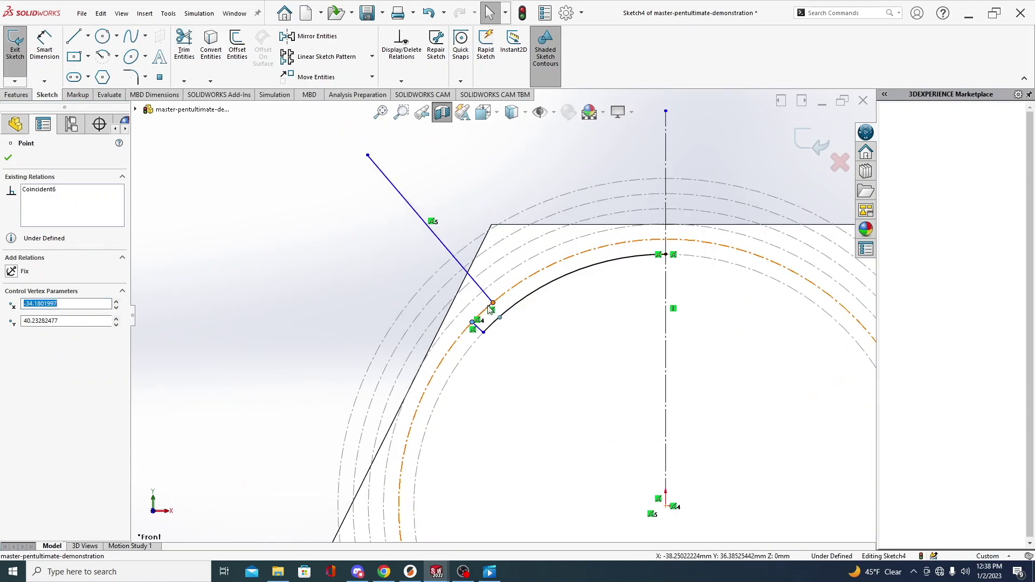
left_click(435, 212)
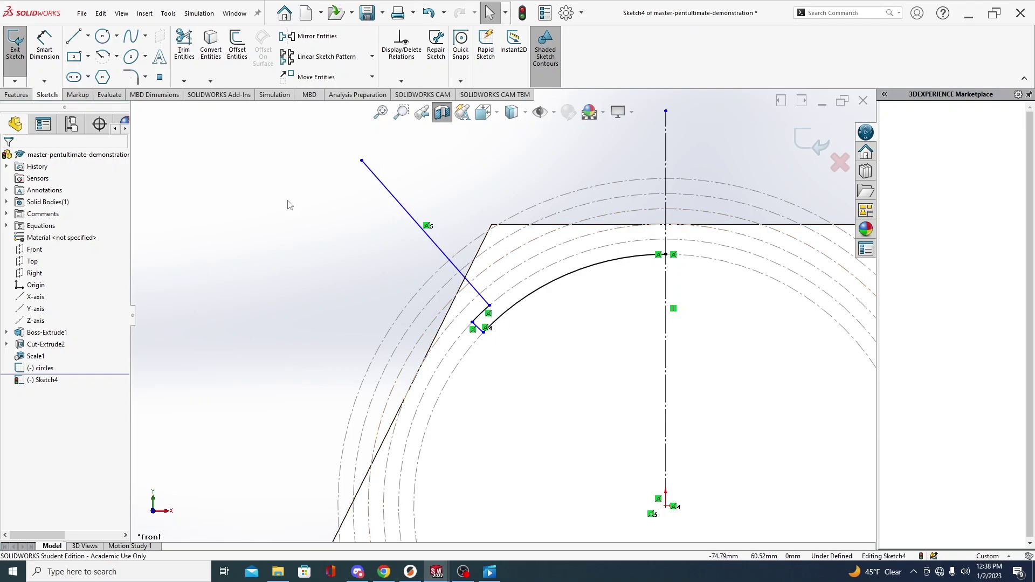
Finish the profile sketch and rename it as cross-section.
left_click(821, 142)
right_click(27, 381)
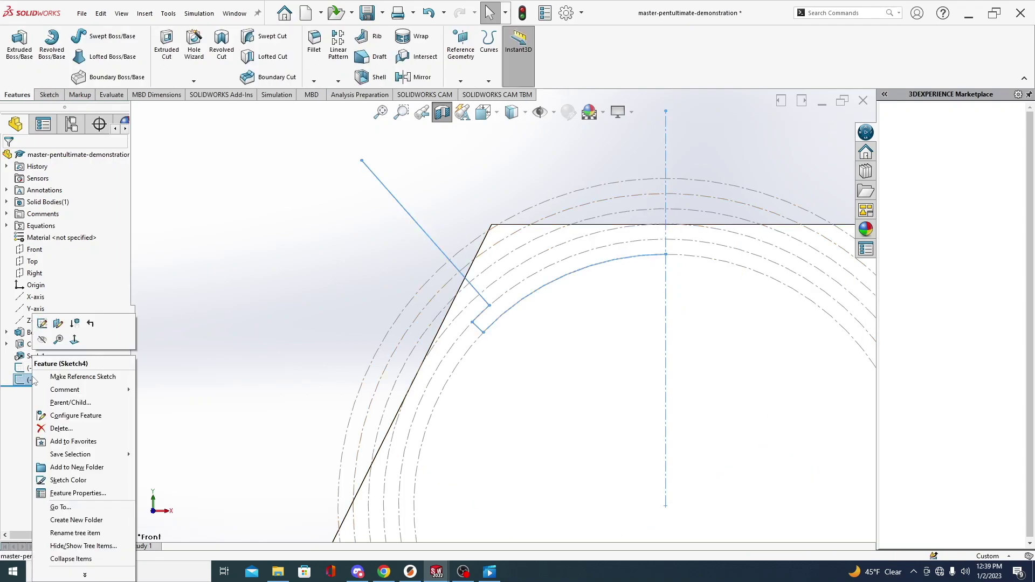
left_click(84, 531)
type("cross-section")
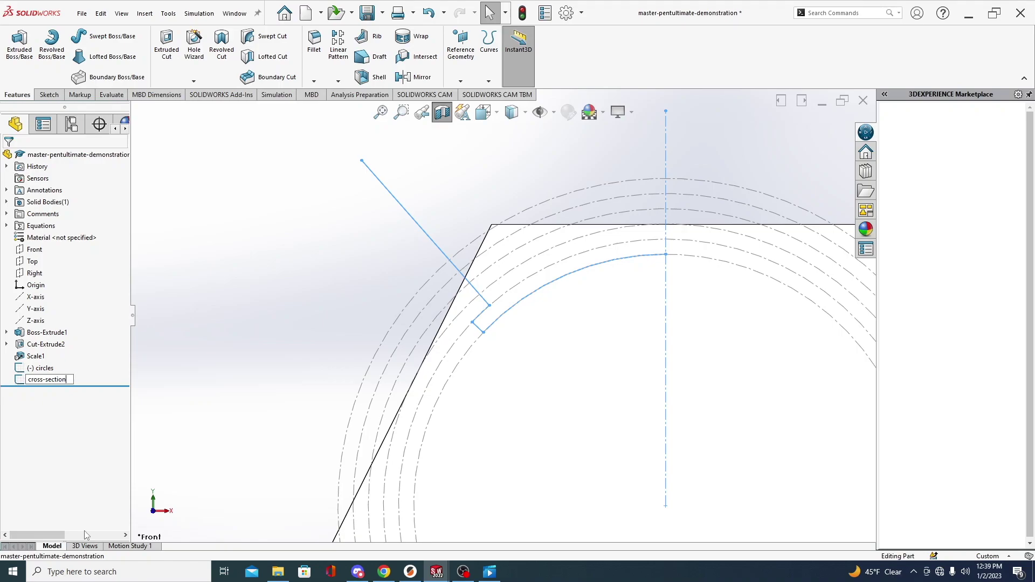
key("Return")
left_click(288, 272)
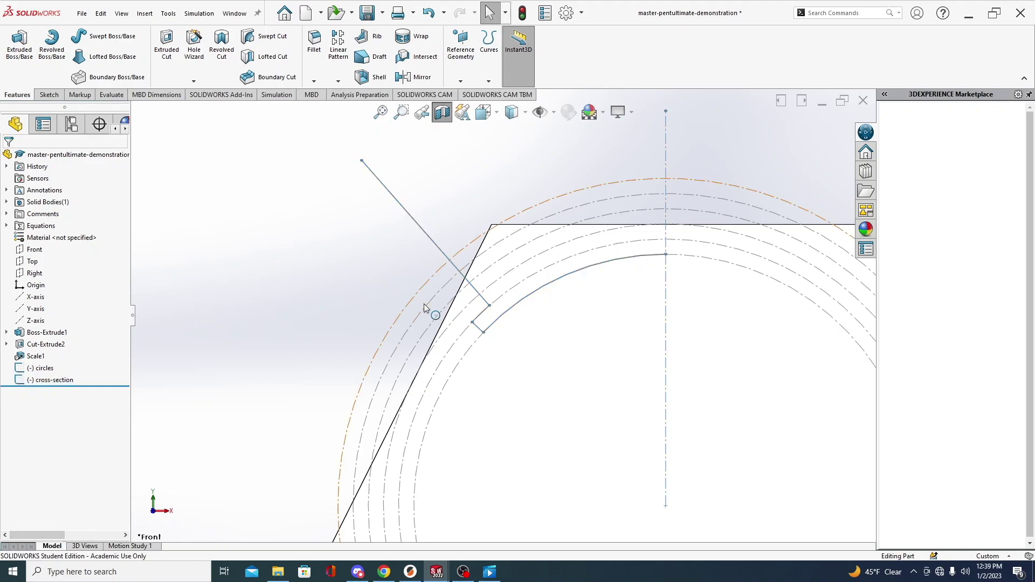
Revolve the cross-section sketch as a surface a full turn around its vertical construction line.
middle_click_drag(424, 303, 282, 398)
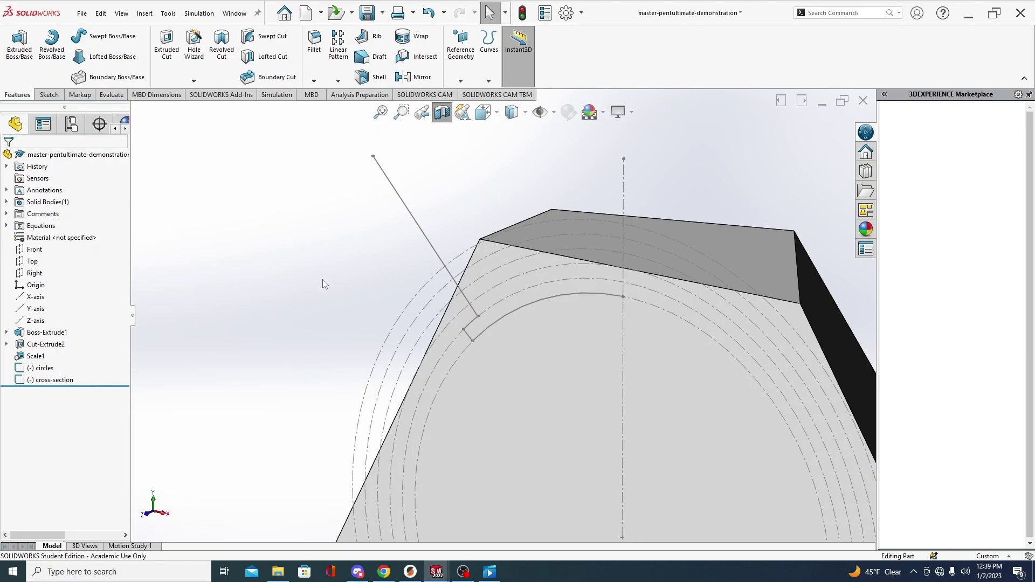
left_click(45, 381)
key("f")
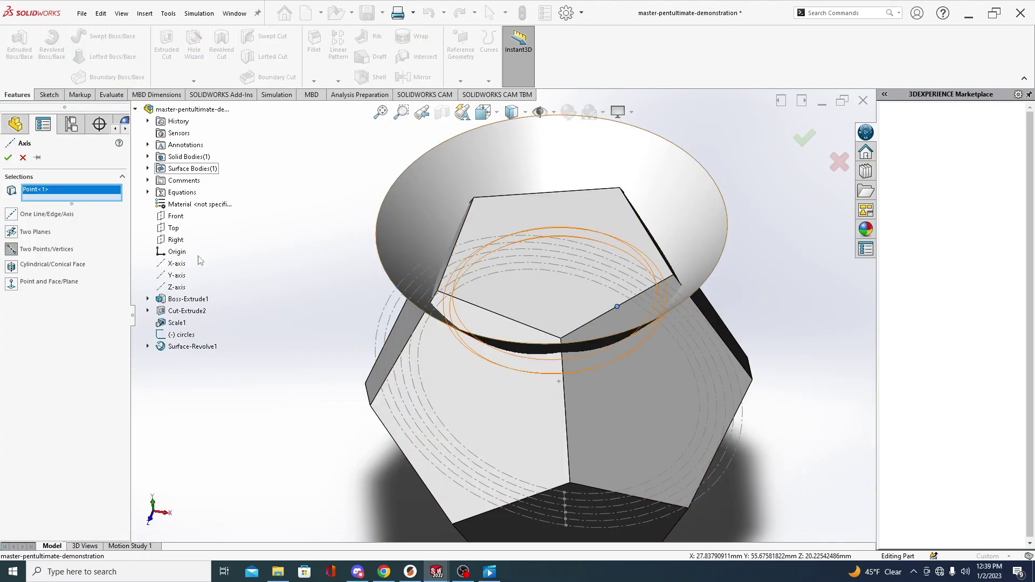
Create an axis through the origin and the top face's front-right edge midpoint, and circular-pattern the revolved surface body about it with 2 instances.
left_click(177, 253)
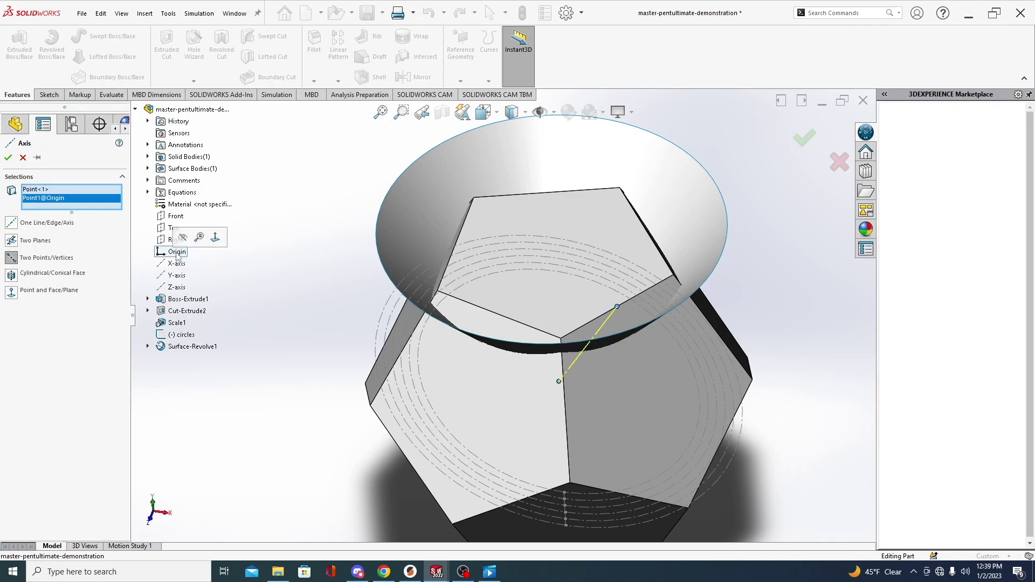
key("Return")
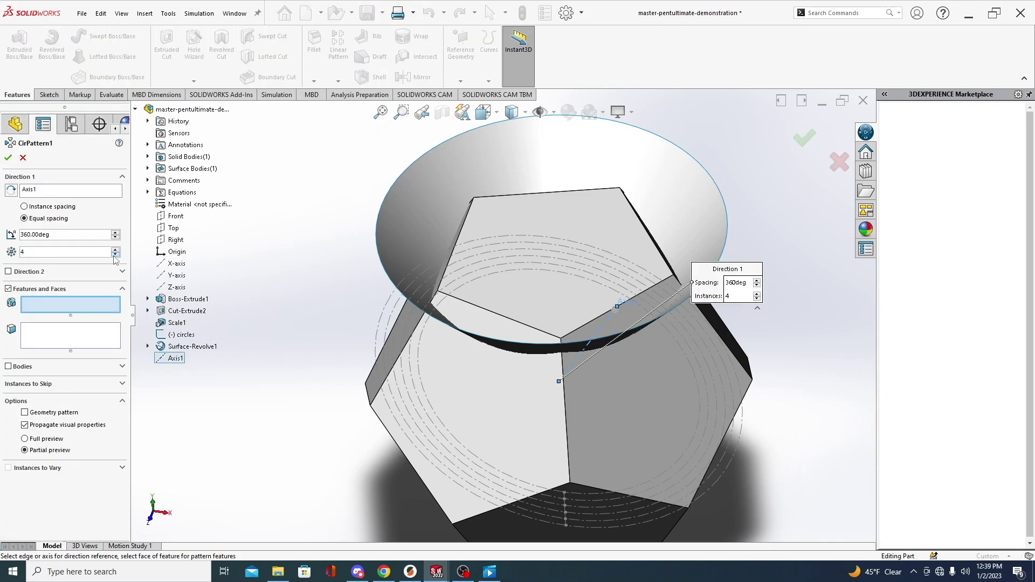
left_click(8, 367)
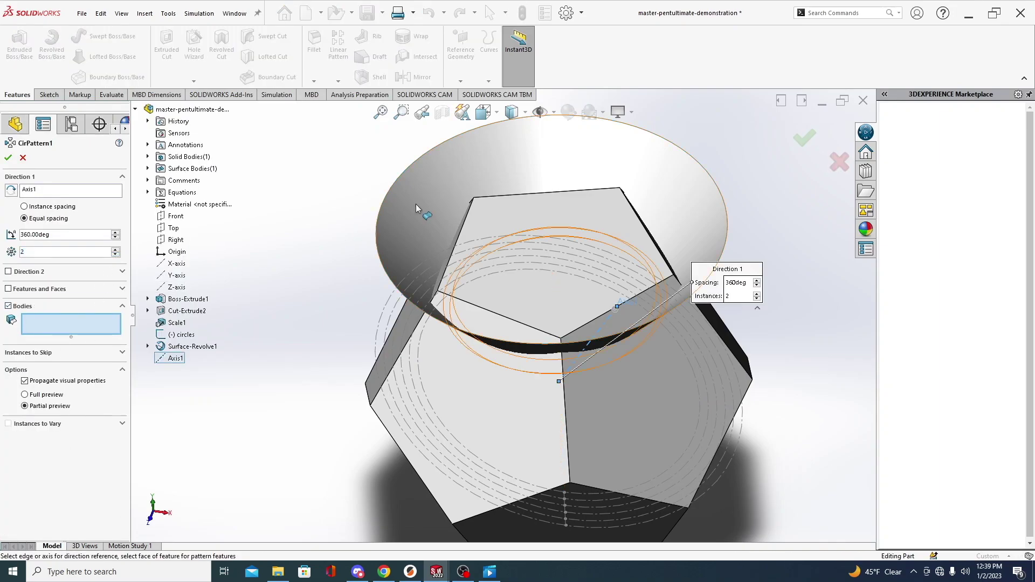
left_click(450, 184)
left_click(805, 138)
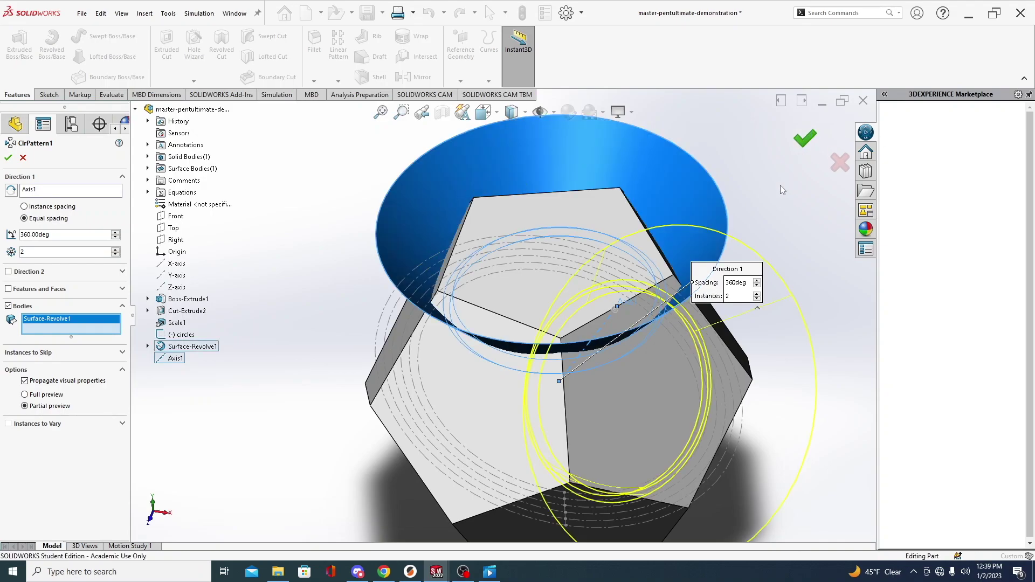
Circular-pattern the copied surface body around the cross-section sketch's vertical construction line with 5 equally spaced instances over 360°.
middle_click_drag(775, 211, 558, 202)
key("Return")
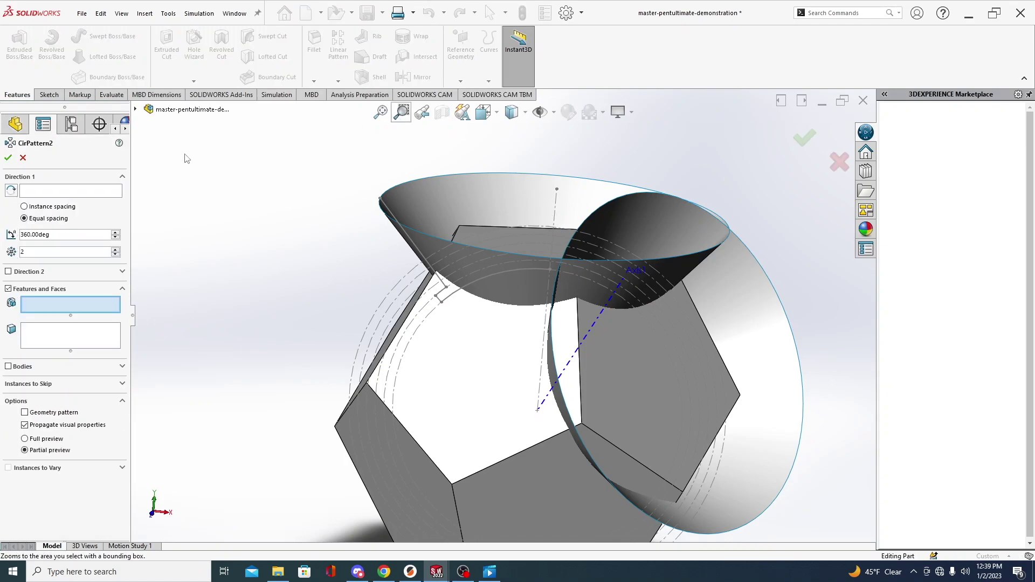
left_click(556, 215)
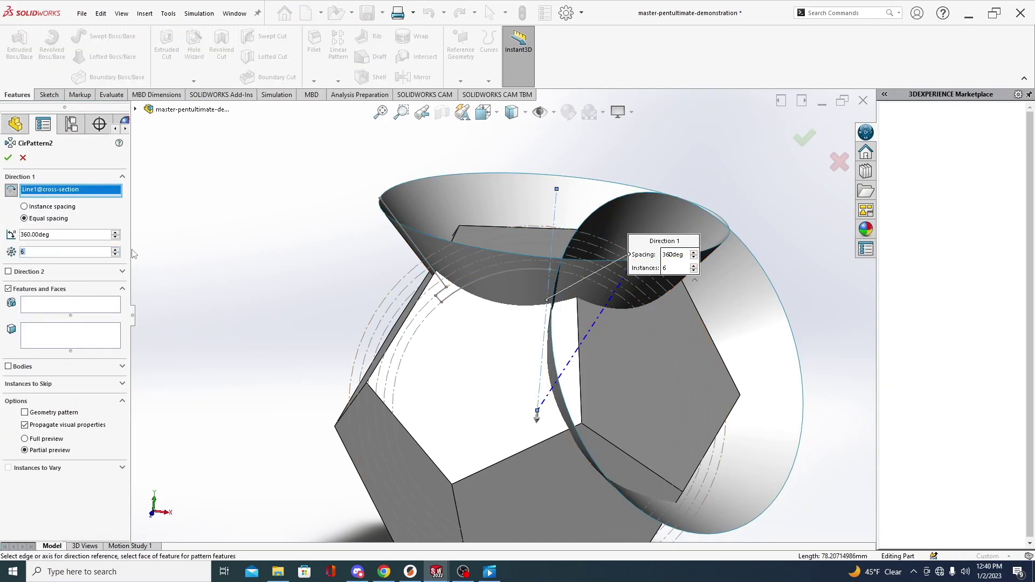
left_click(8, 366)
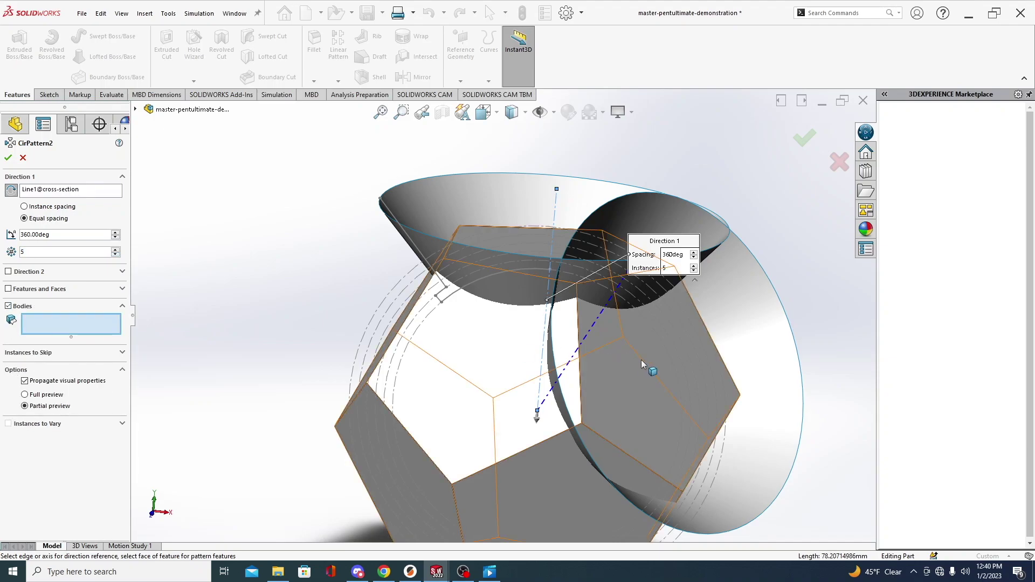
left_click(761, 348)
left_click(803, 137)
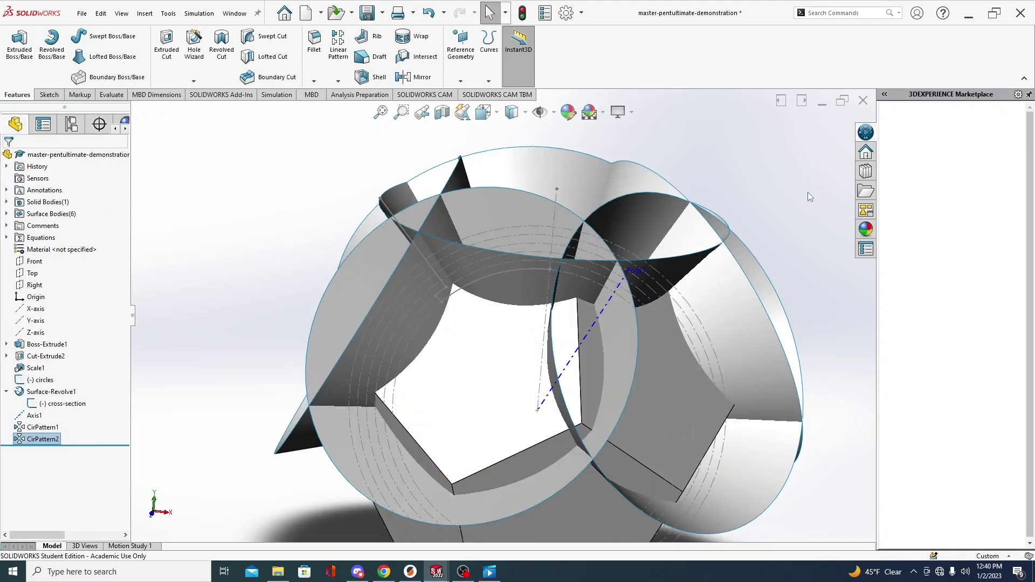
Create a second reference axis through the origin and the midpoint of a side edge at mid-height of the dodecahedron.
left_click(511, 355)
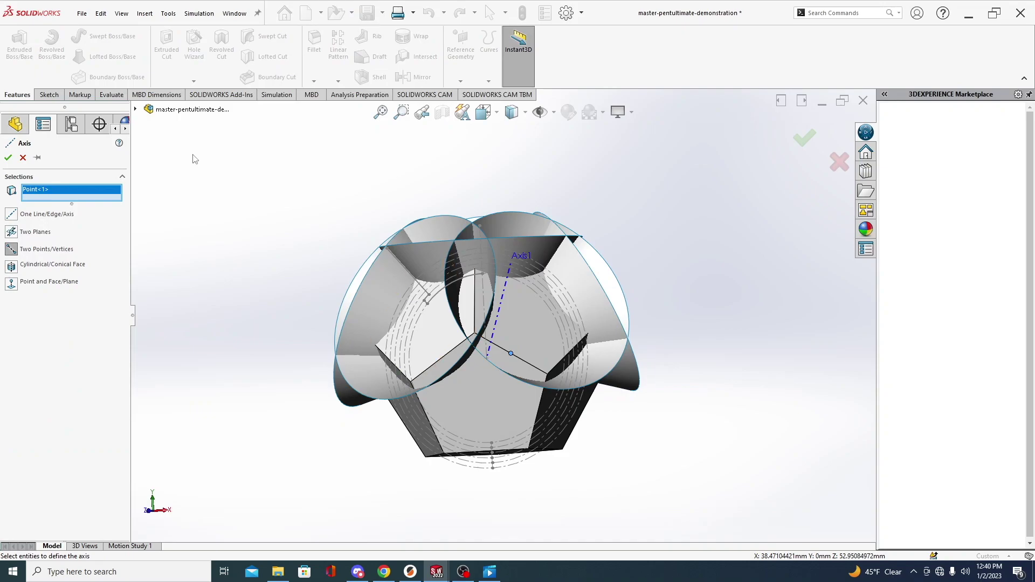
left_click(136, 109)
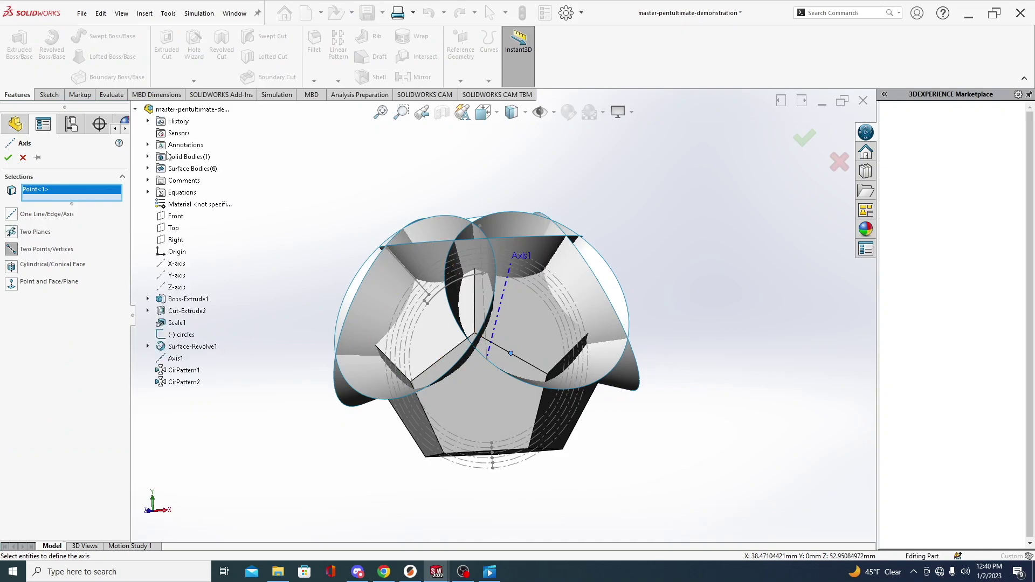
left_click(176, 251)
key("Return")
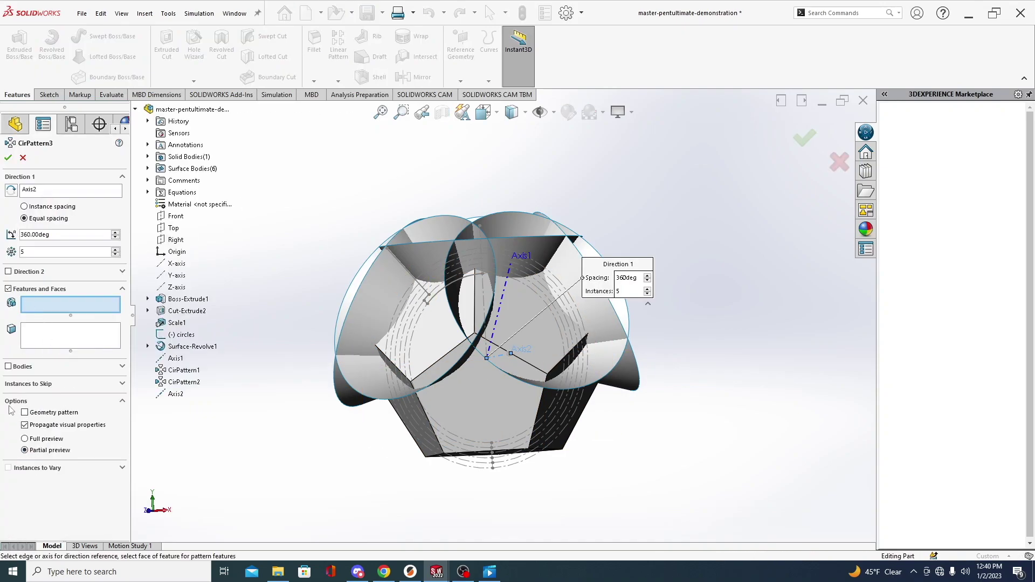
Circular-pattern the six surface bodies about the second axis to give the remaining faces their cutting surfaces.
left_click(8, 366)
left_click(595, 312)
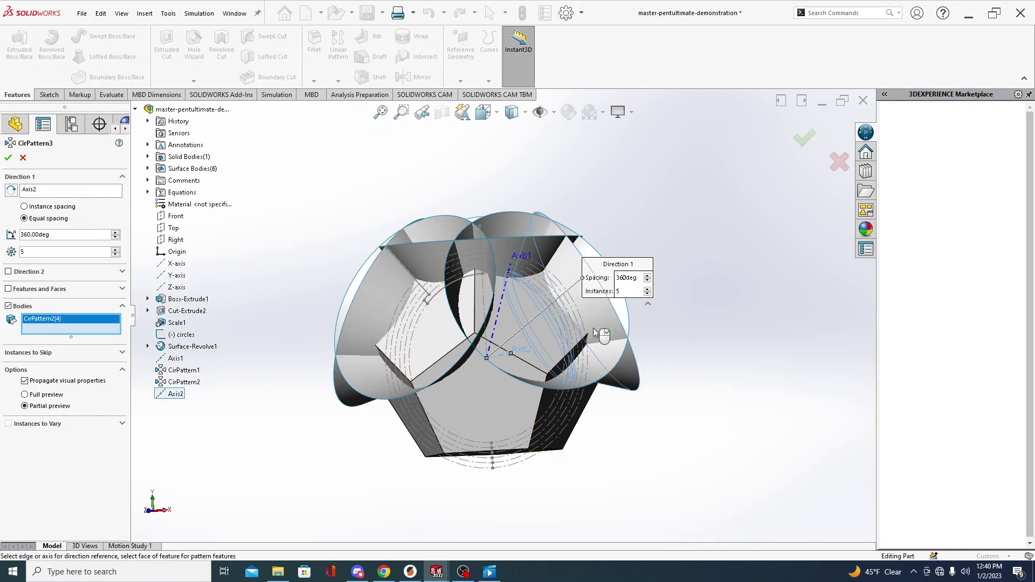
left_click(8, 157)
Split the dodecahedron solid using all twelve surface bodies as trim tools, keeping every resulting body.
left_click(6, 214)
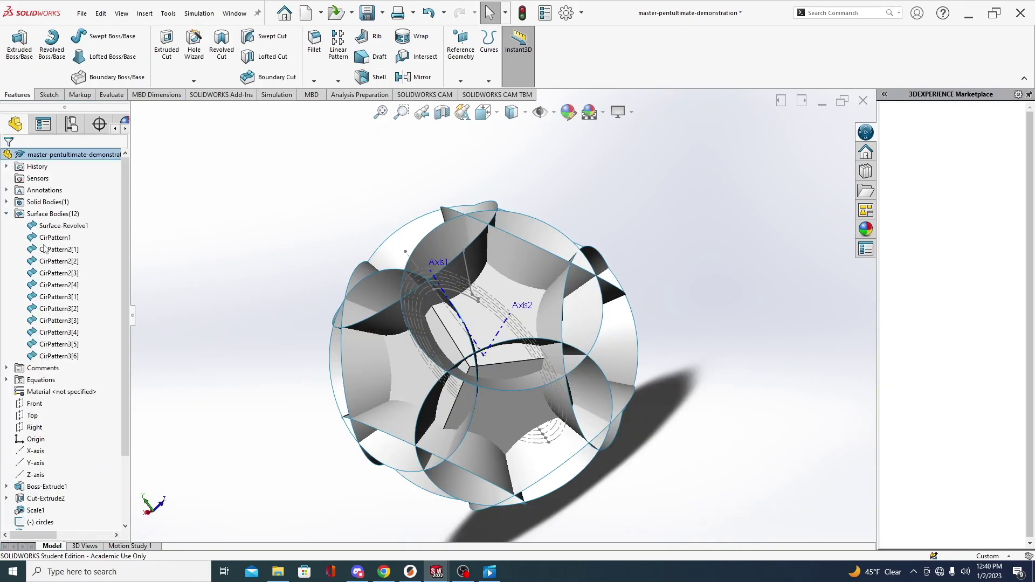
left_click(59, 226)
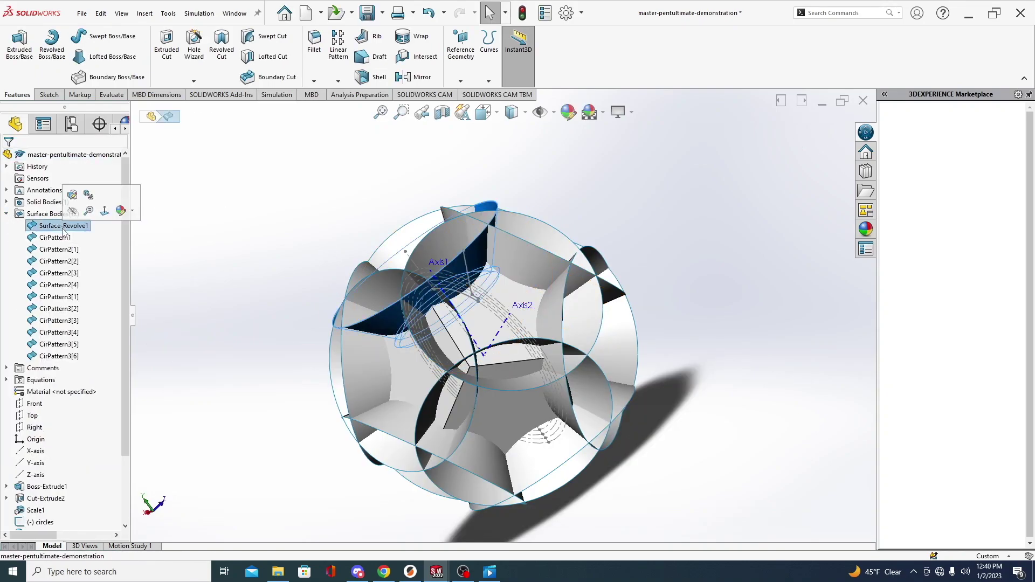
left_click(69, 356, "shift")
key("s")
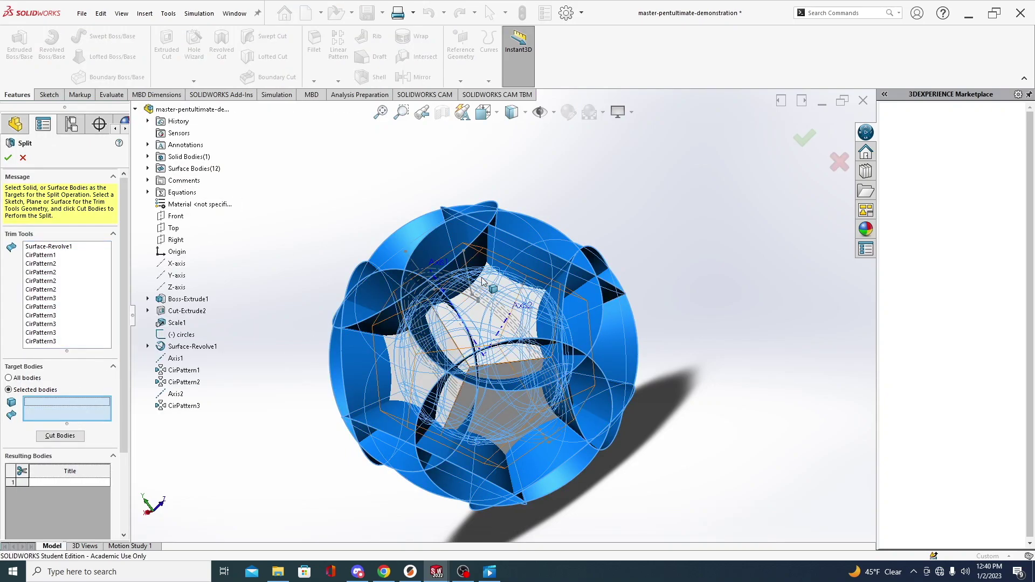
left_click(491, 301)
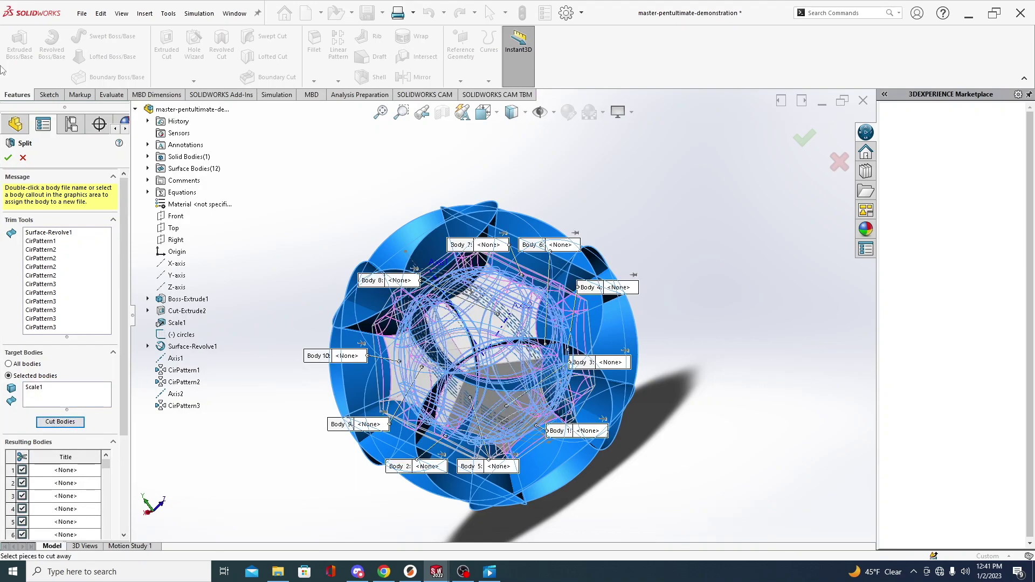
key("Return")
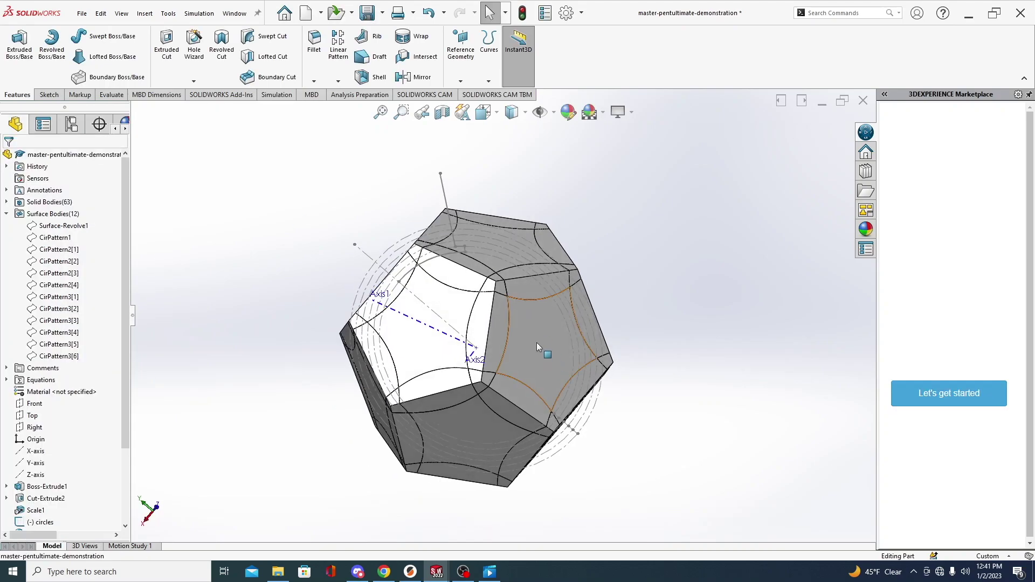
Isolate one centre piece, one edge piece and one corner piece, and examine their interlocking shapes from several sides.
left_click(536, 342)
left_click(544, 229, "ctrl")
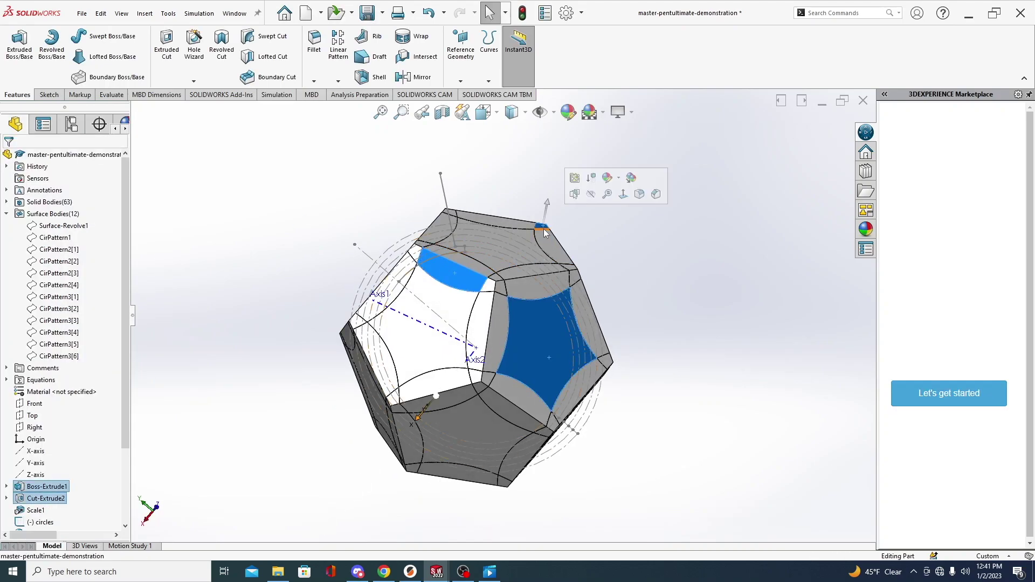
mouse_move(544, 232)
middle_mouse_down()
mouse_move(445, 459)
mouse_move(497, 393)
mouse_move(534, 311)
mouse_move(555, 323)
mouse_move(504, 397)
mouse_move(483, 535)
mouse_move(497, 381)
mouse_move(548, 224)
mouse_move(587, 194)
mouse_move(494, 322)
mouse_move(474, 445)
mouse_move(498, 322)
mouse_move(475, 431)
mouse_move(442, 469)
mouse_move(416, 453)
mouse_move(409, 485)
mouse_move(441, 393)
mouse_move(502, 354)
mouse_move(531, 418)
mouse_move(469, 496)
middle_mouse_up()
mouse_move(401, 423)
middle_mouse_down()
mouse_move(450, 329)
mouse_move(509, 155)
mouse_move(470, 321)
mouse_move(451, 492)
middle_mouse_up()
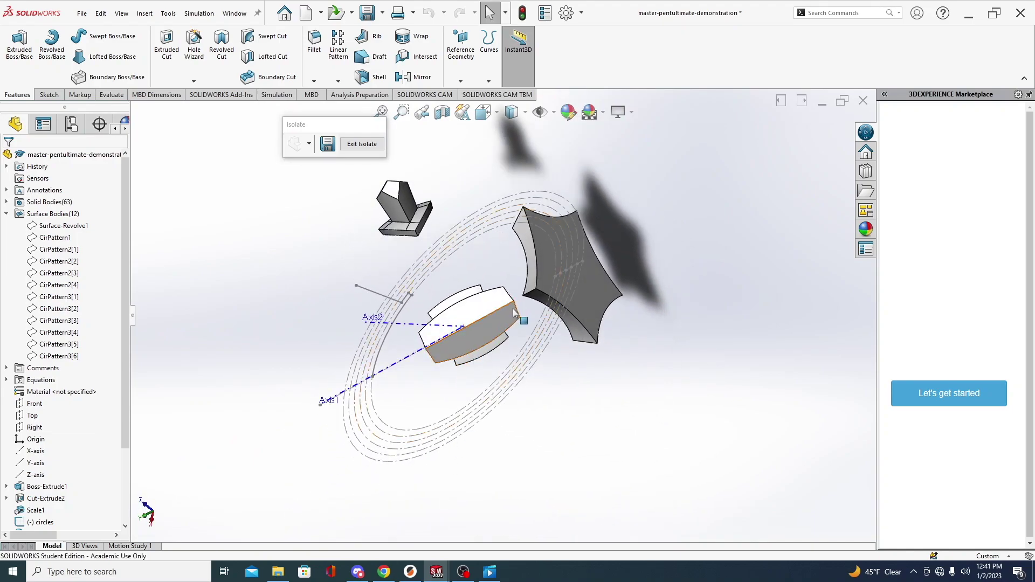
mouse_move(454, 322)
middle_mouse_down()
mouse_move(410, 265)
mouse_move(529, 325)
middle_mouse_up()
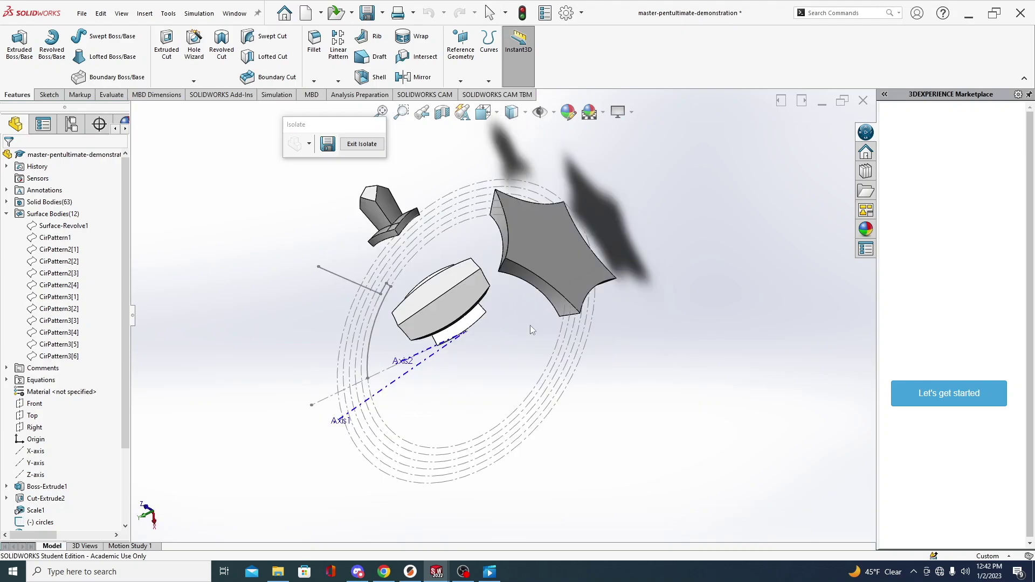
middle_click_drag(416, 184, 415, 193)
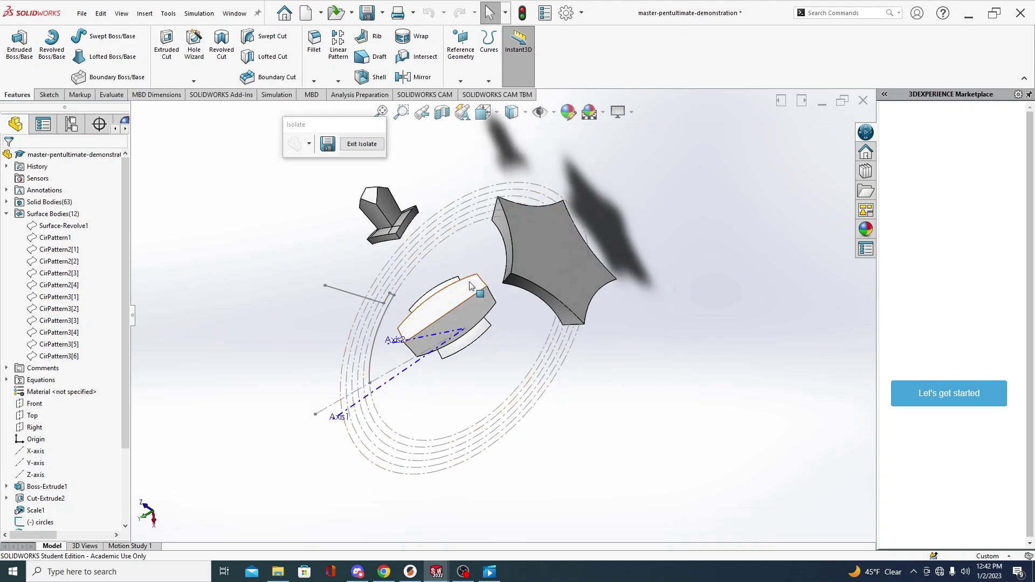
mouse_move(336, 296)
middle_mouse_down()
mouse_move(385, 326)
mouse_move(526, 322)
middle_mouse_up()
Reshape the cross-section sketch by lowering its short step line and moving the outer line's inner end to about X -37.6, Y 37.1 mm.
left_click(62, 450)
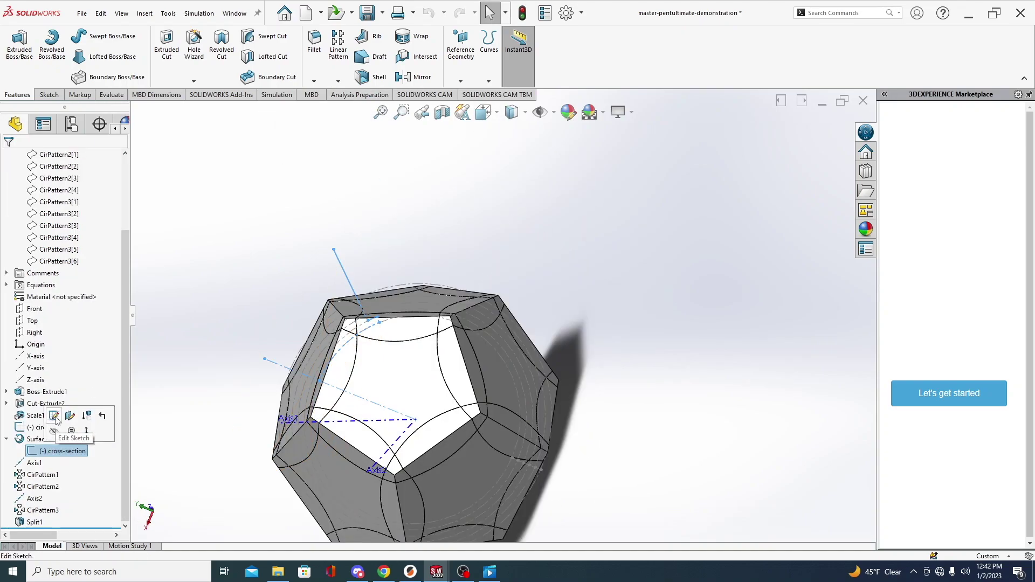
left_click(54, 417)
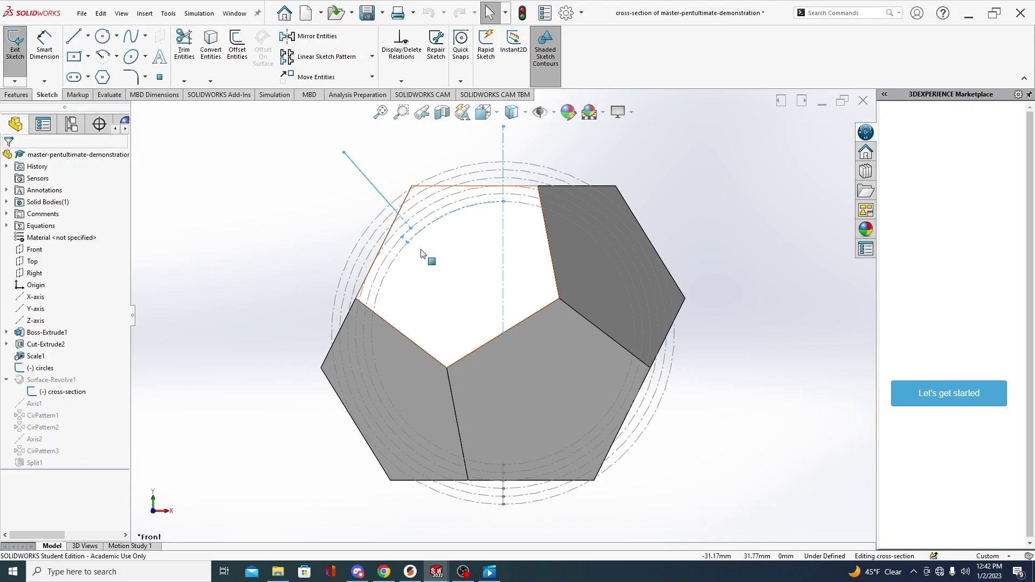
scroll(421, 253, "down", 5)
scroll(440, 278, "down", 5)
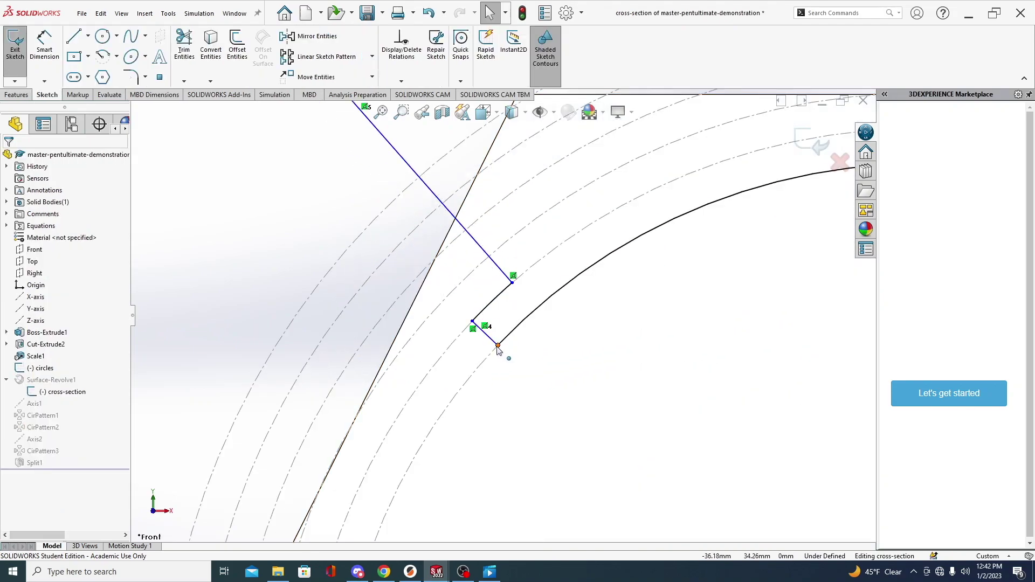
left_click_drag(497, 347, 453, 403)
left_click_drag(512, 282, 479, 312)
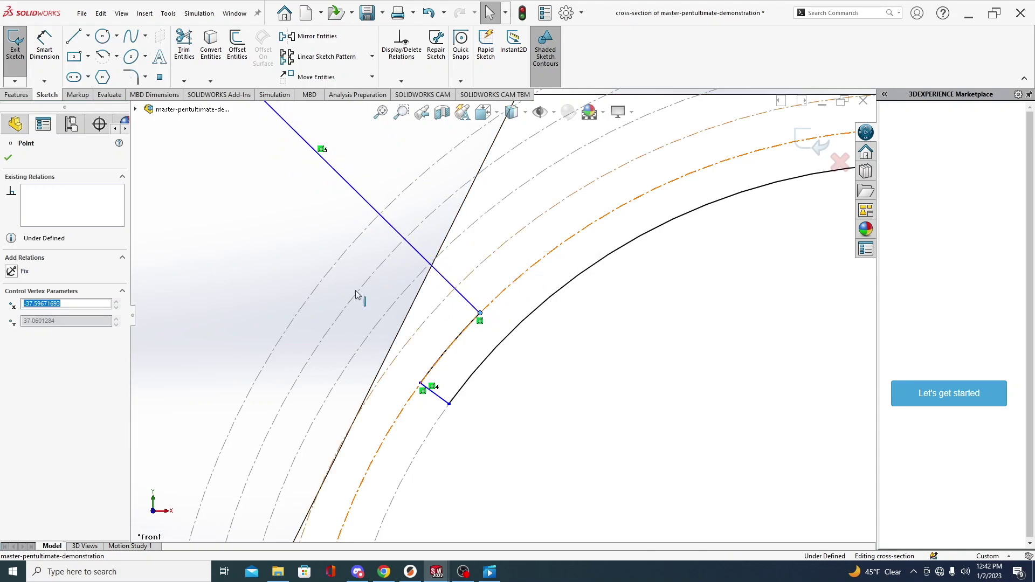
left_click(810, 141)
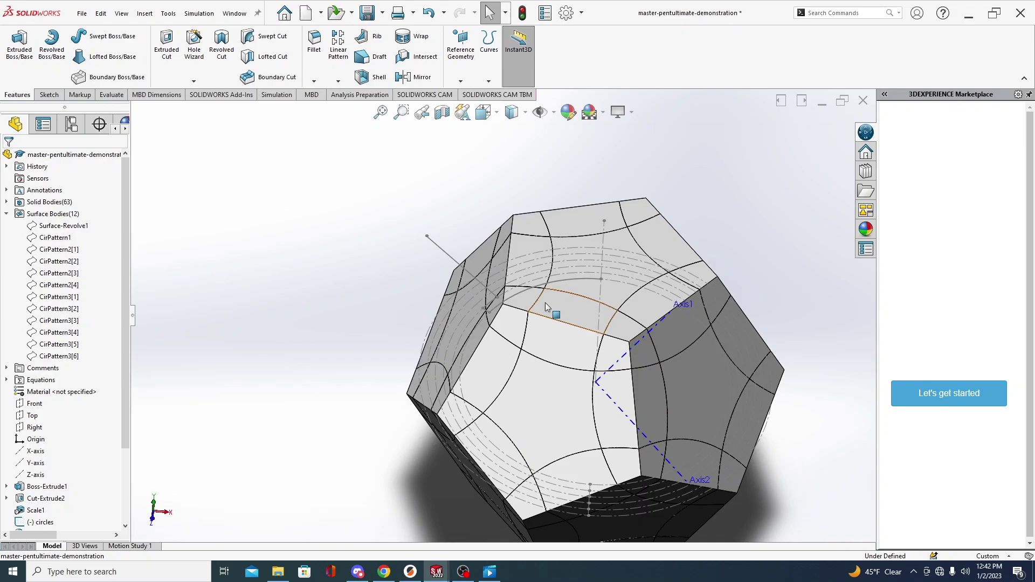
Isolate adjoining centre, edge and corner pieces, examine their undersides after the profile change, and restore the full puzzle.
left_click(623, 336)
left_click(586, 291, "ctrl")
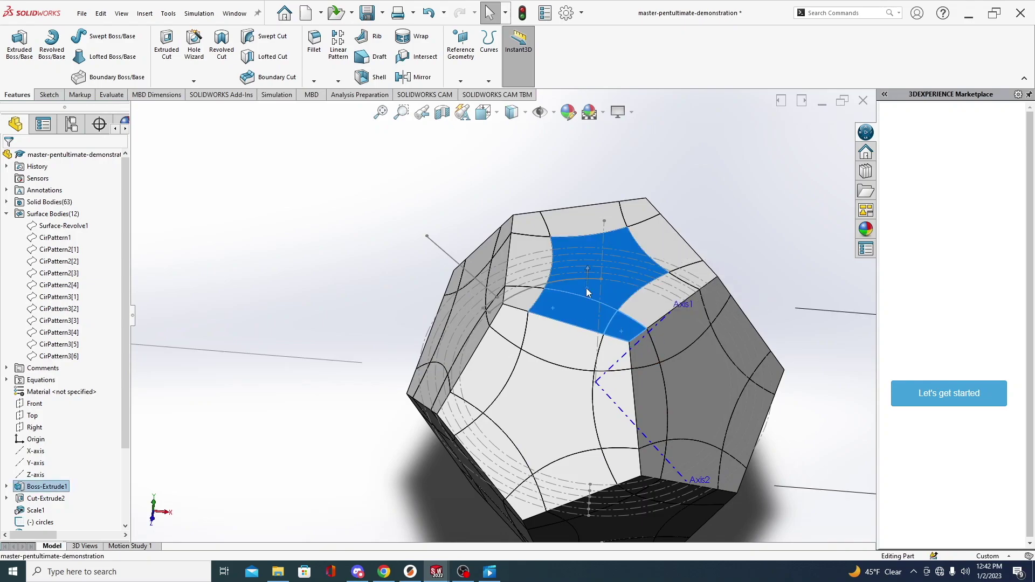
left_click(618, 256)
middle_click_drag(638, 500, 551, 405)
scroll(545, 403, "down", 5)
middle_click_drag(528, 369, 524, 410)
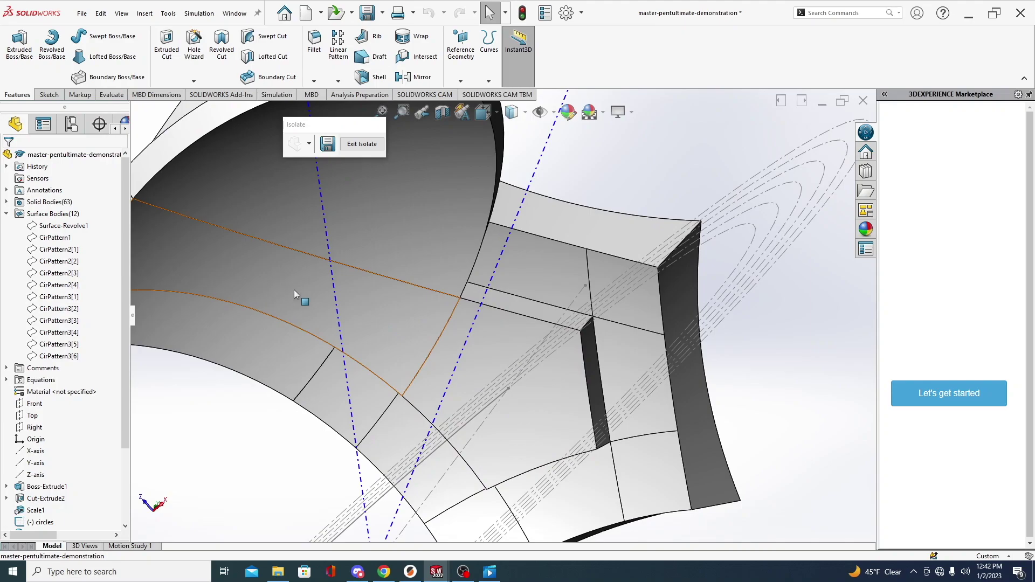
middle_click_drag(293, 290, 431, 377)
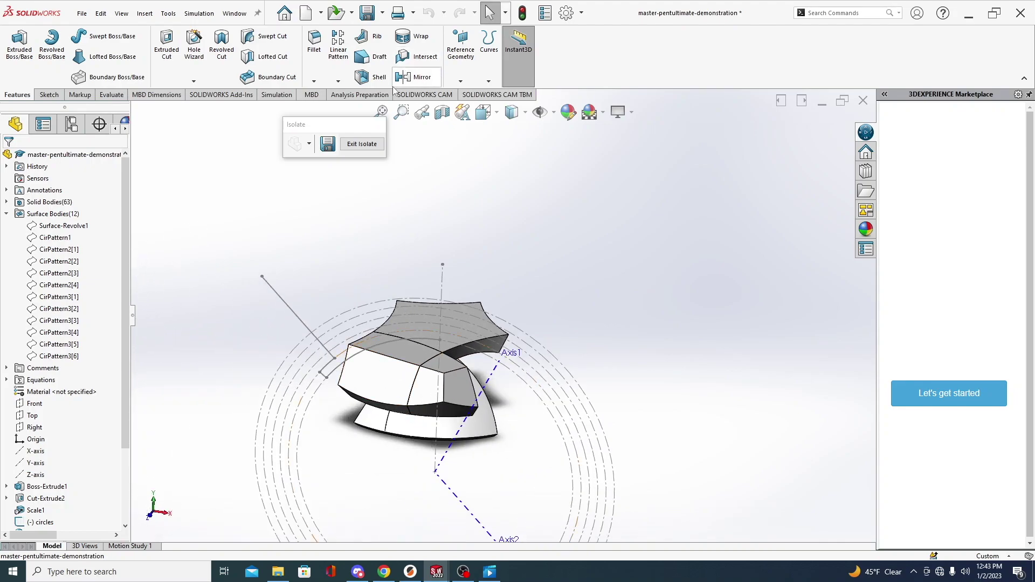
left_click(362, 144)
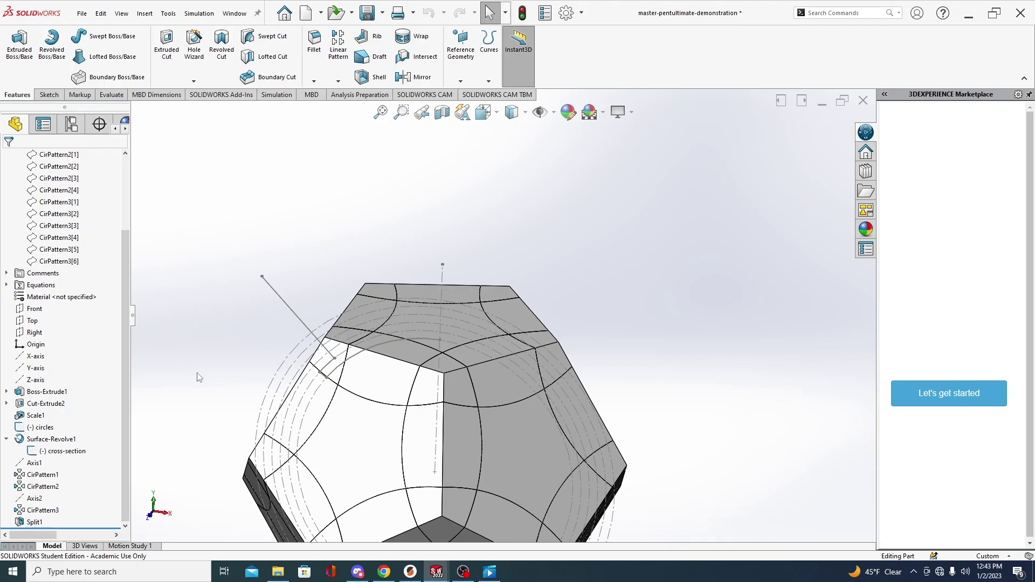
key("f")
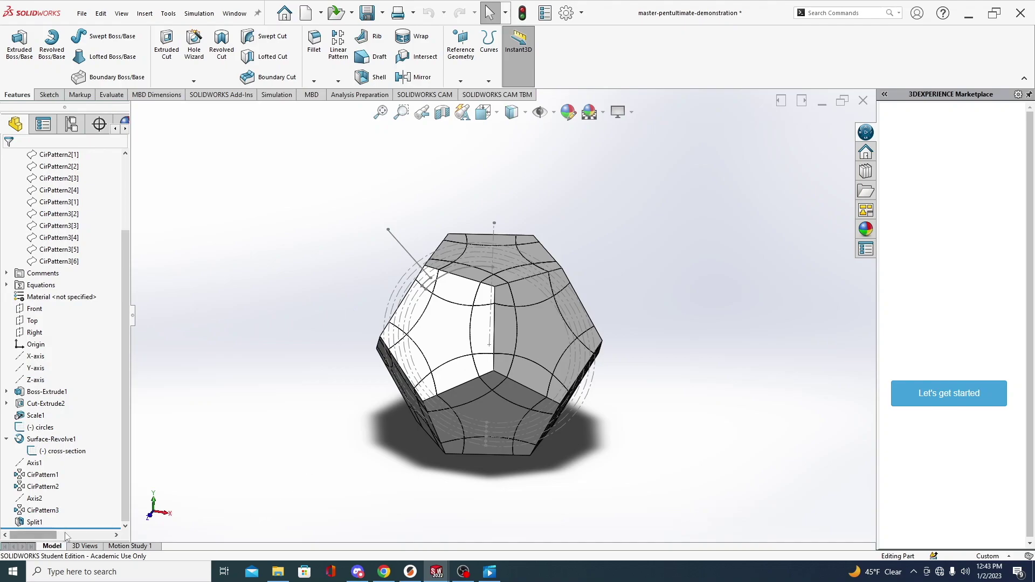
Roll the model back before the split and fix the cross-section sketch's short step line and outer slanted line in place.
left_click_drag(75, 521, 71, 518)
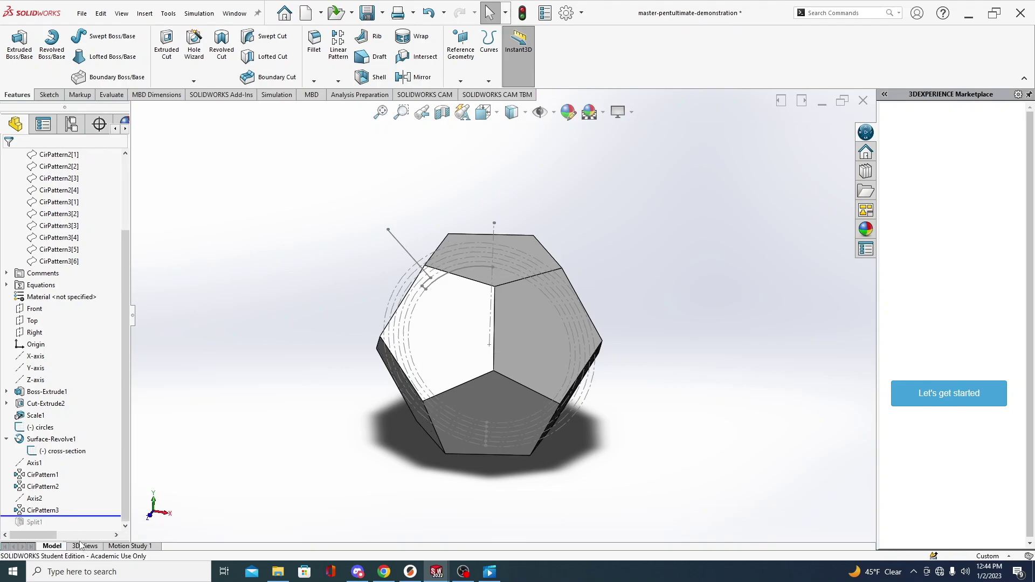
left_click(61, 453)
left_click(75, 421)
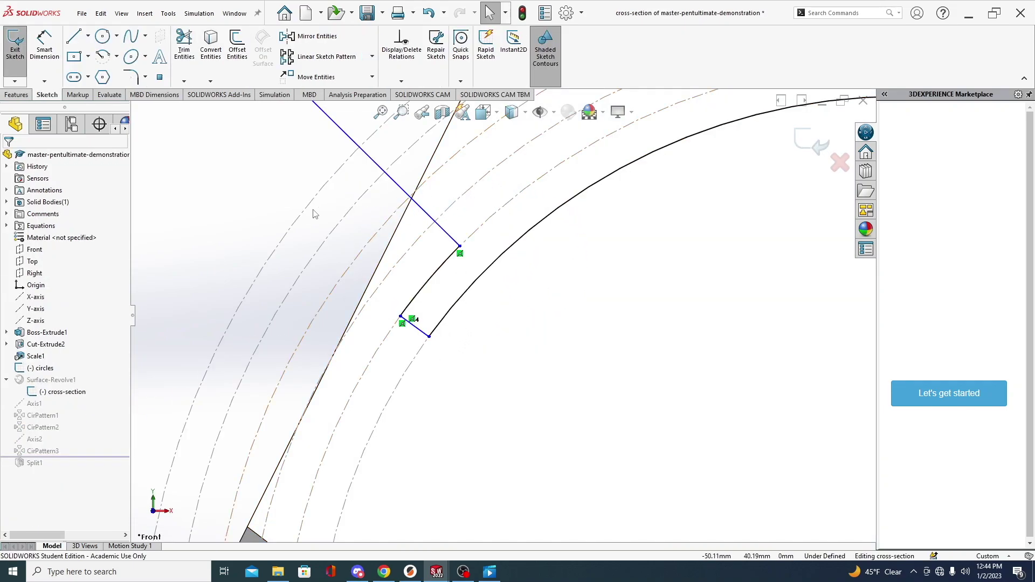
left_click(425, 337)
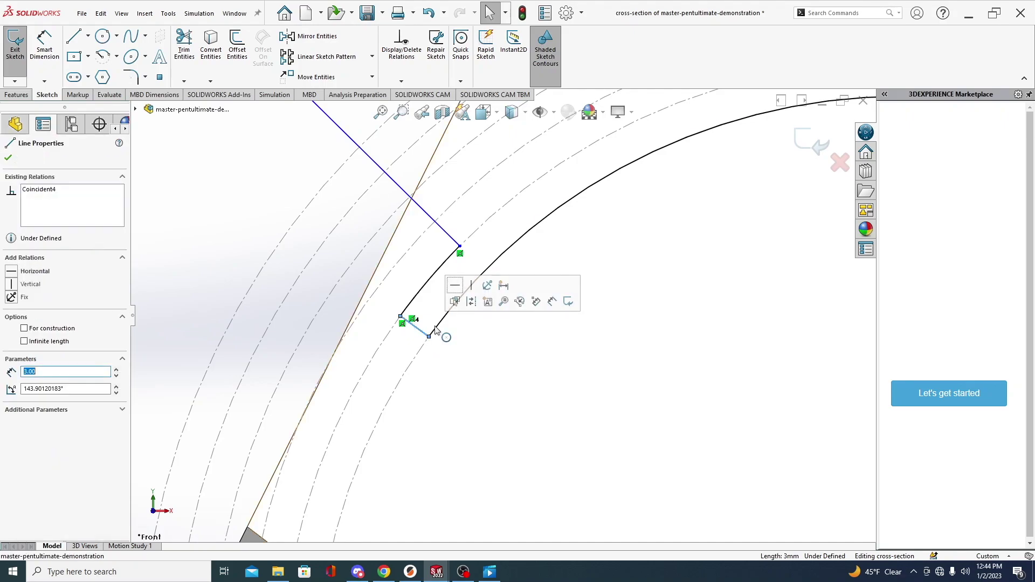
left_click(490, 290)
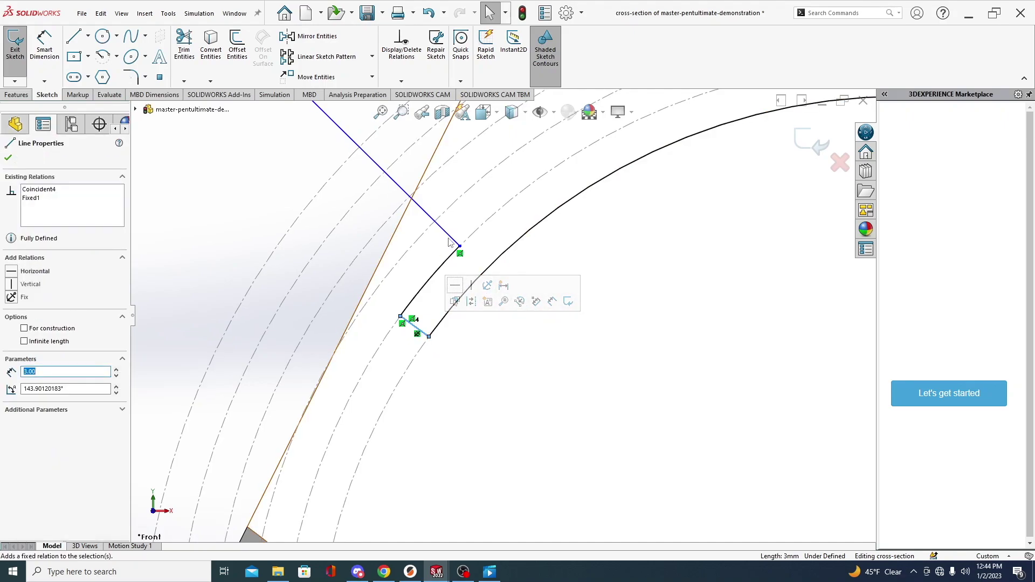
left_click(449, 237)
left_click(495, 186)
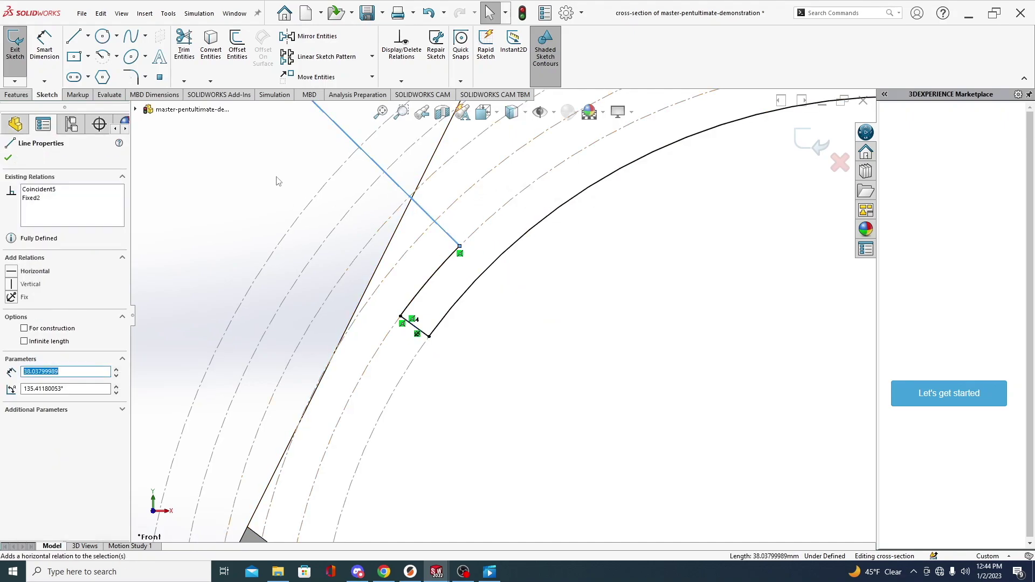
key("ctrl+z")
scroll(512, 326, "up", 3)
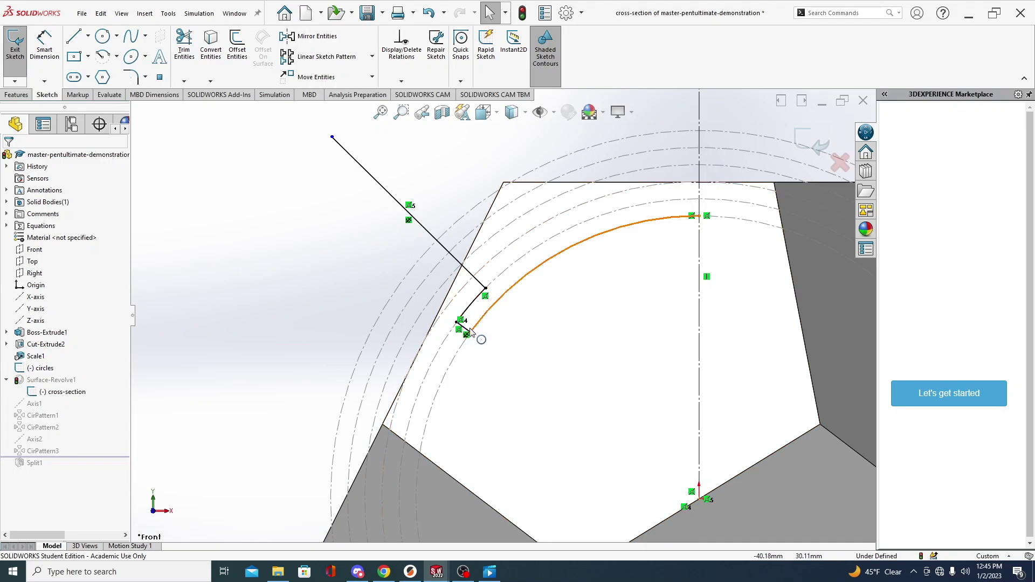
Shrink the concentric guide circles inward by two ring spacings, rebuild, and finish editing the cross-section sketch.
left_click(451, 366)
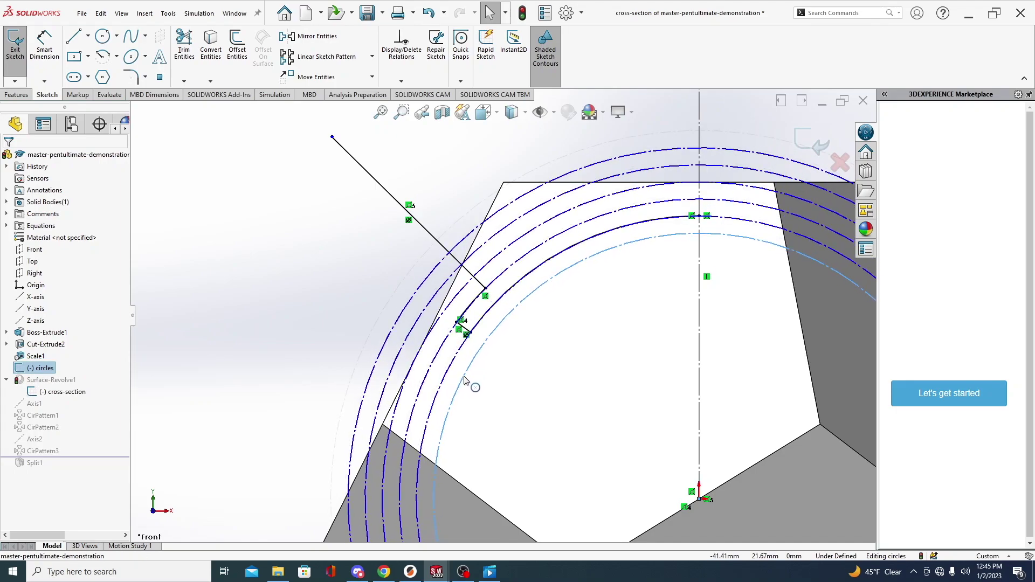
left_click_drag(464, 379, 475, 396)
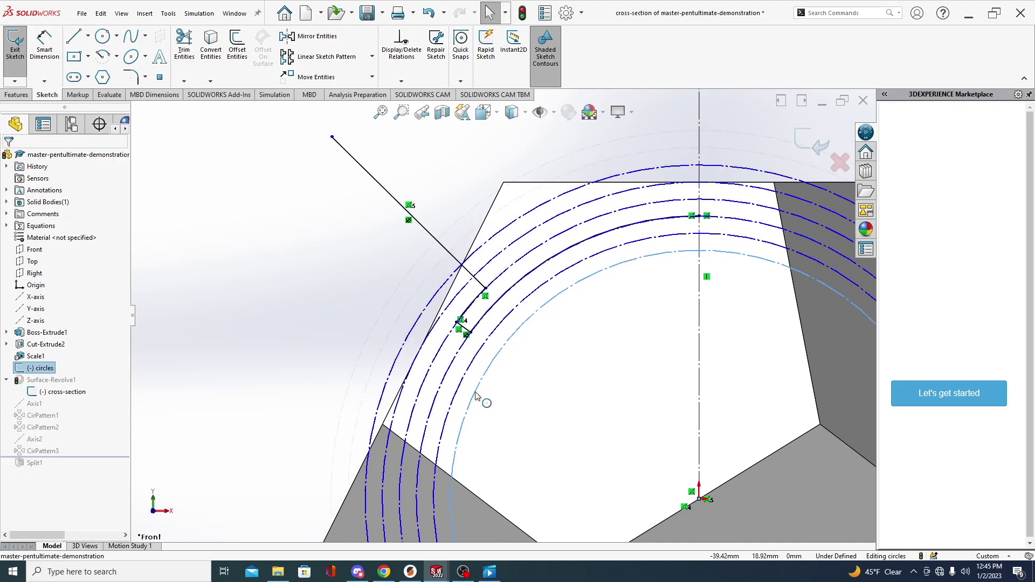
key("ctrl+b")
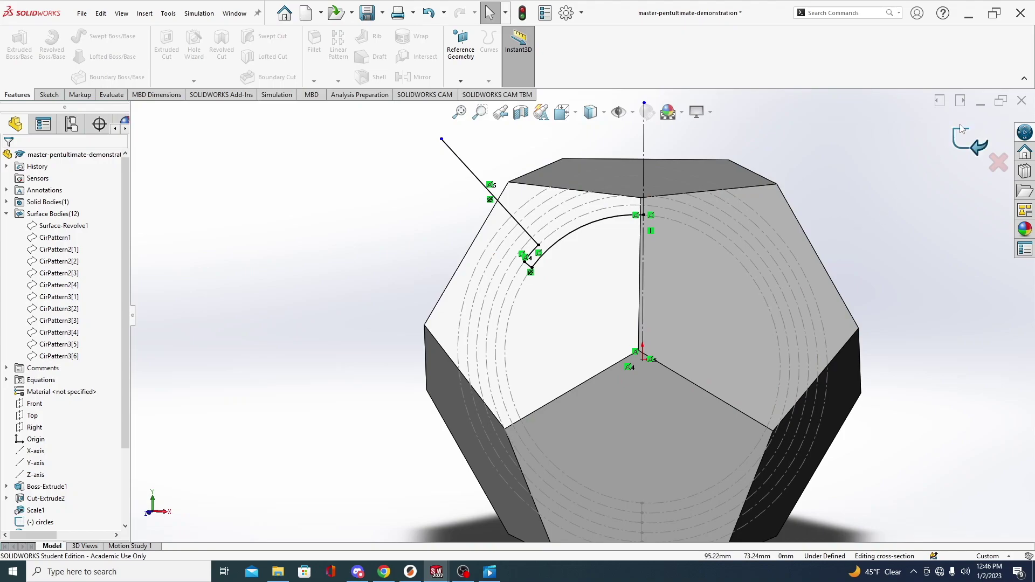
left_click(956, 144)
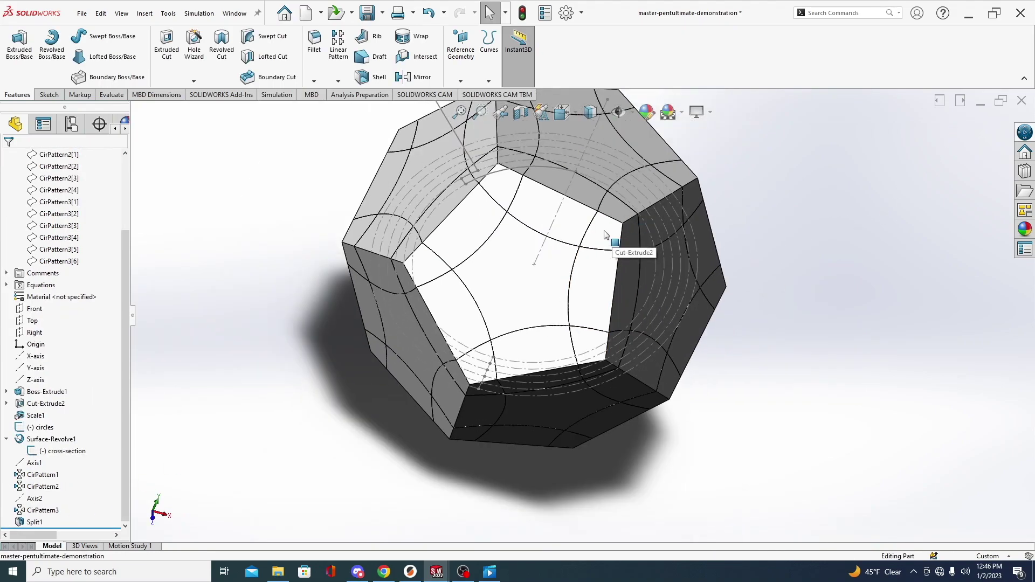
Isolate the recut centre, edge and corner pieces and examine their thickness and interlocking feet from several angles.
left_click(606, 229)
left_click(616, 140, "ctrl")
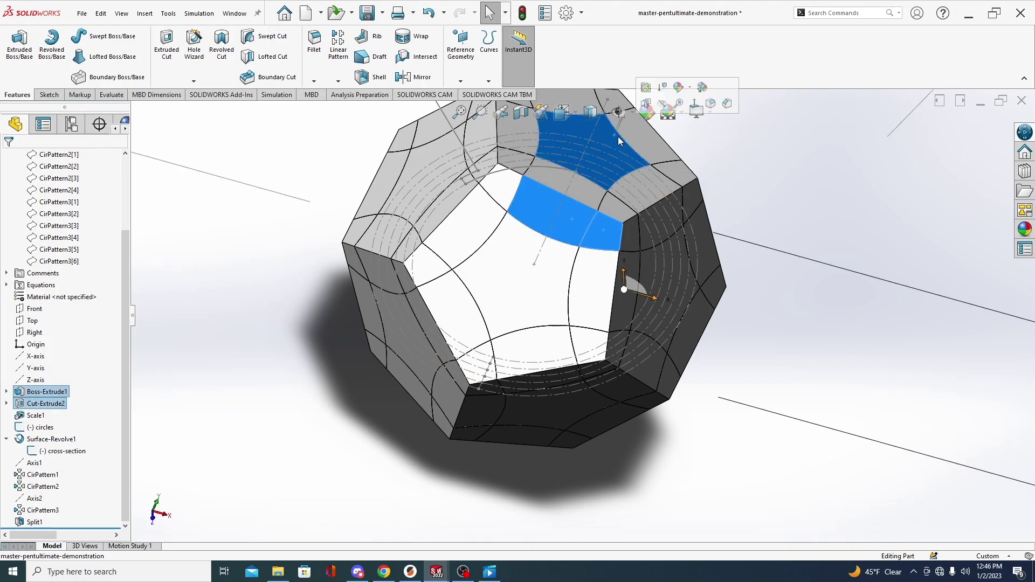
right_click(618, 140)
left_click(585, 253)
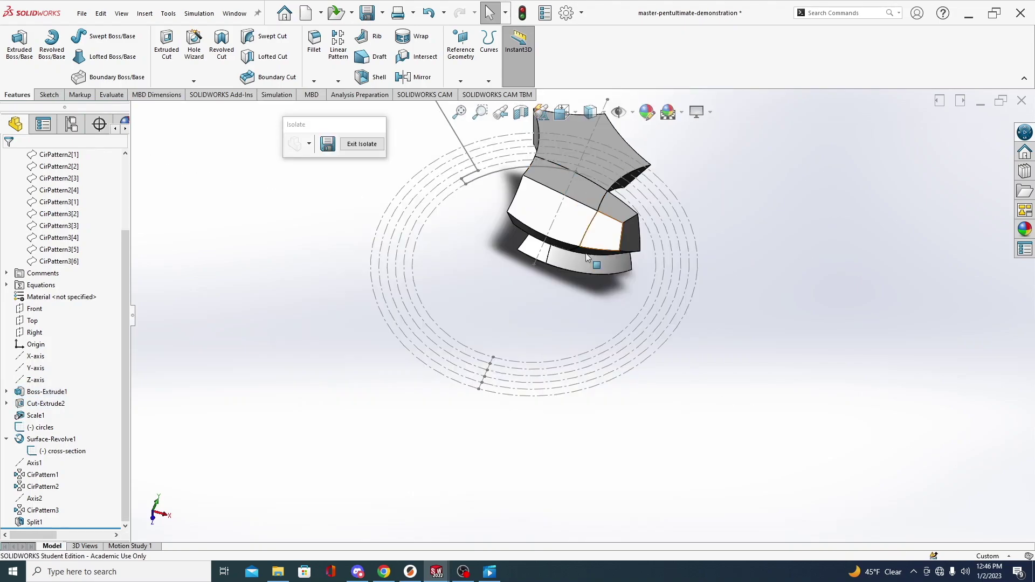
middle_click_drag(585, 254, 663, 148)
scroll(496, 313, "up", 3)
middle_click_drag(496, 314, 677, 300)
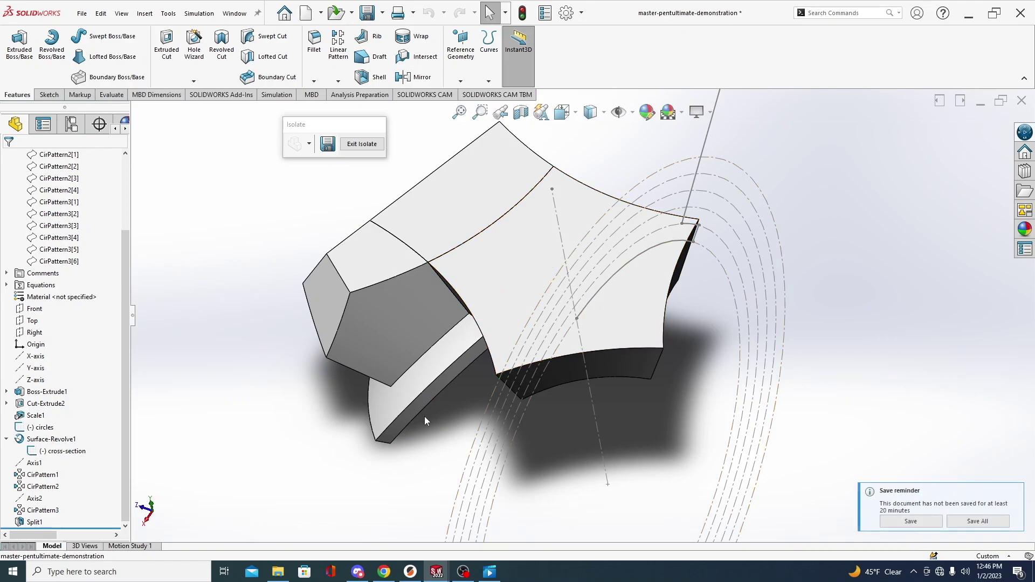
middle_click_drag(425, 423, 510, 334)
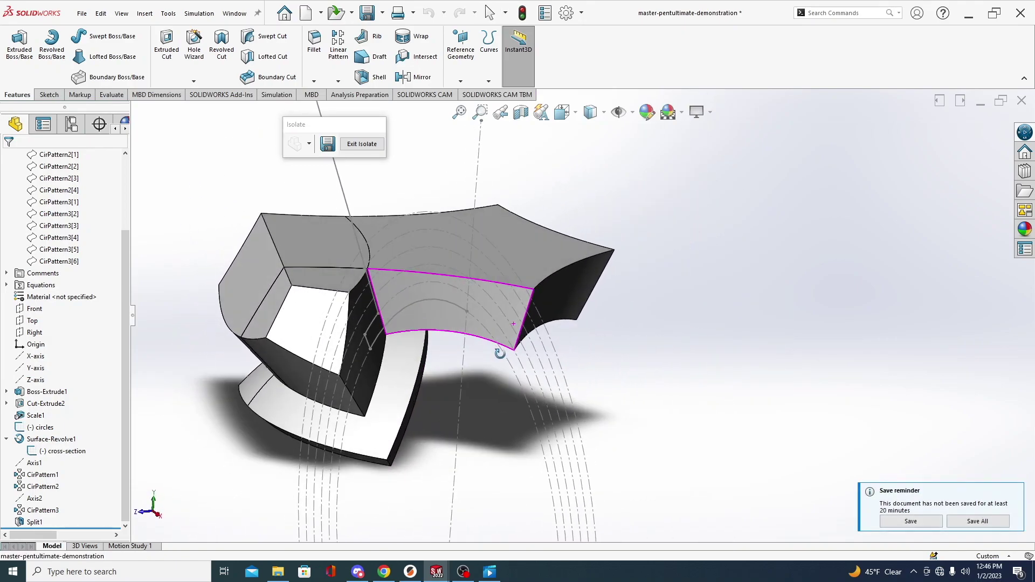
Shorten the cross-section sketch's outer slanted line so its free end lies on the third guide circle from the inside.
double_click(502, 349)
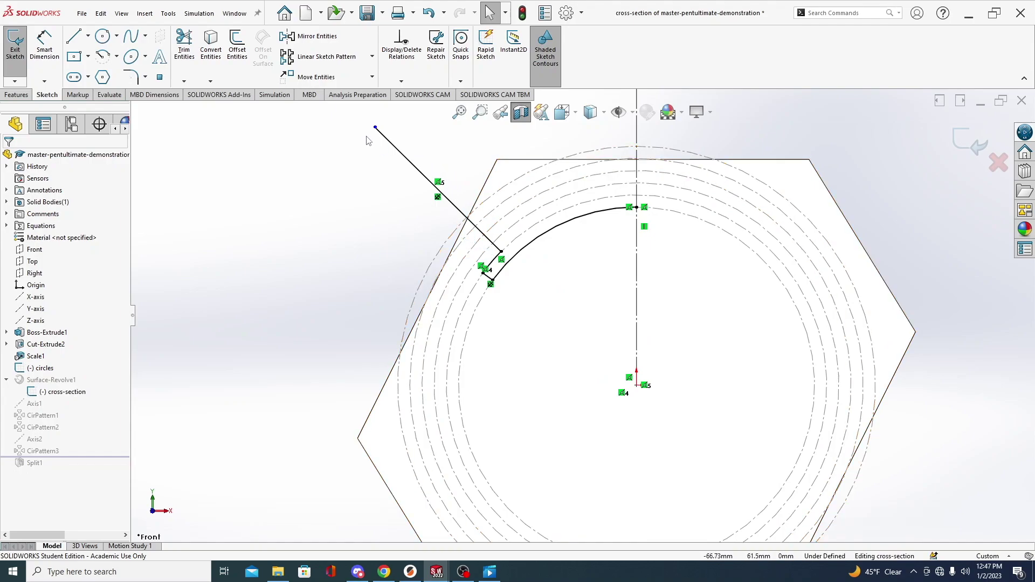
mouse_move(375, 128)
left_mouse_down()
mouse_move(493, 259)
mouse_move(488, 251)
left_mouse_up()
left_click(365, 260)
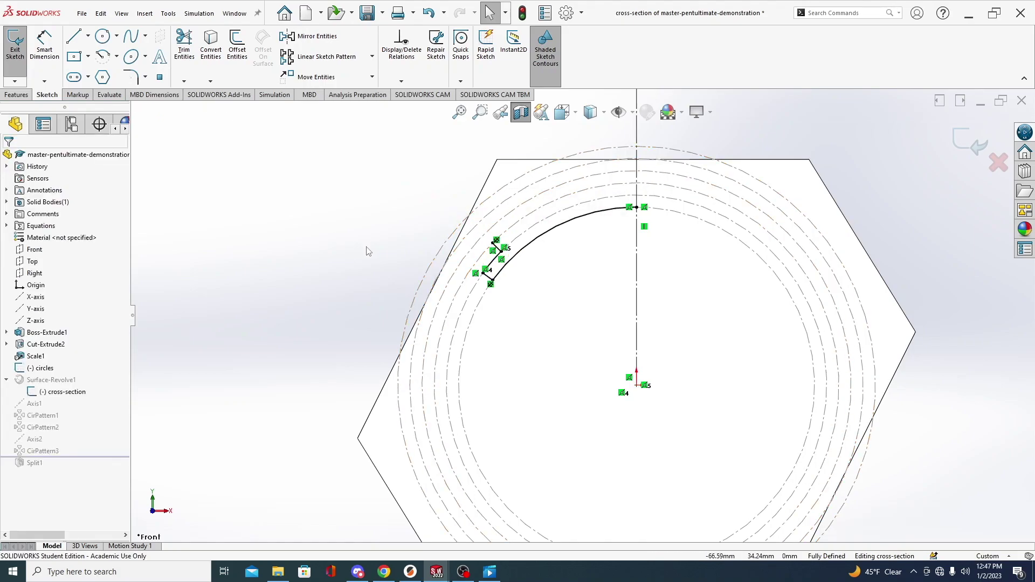
Draw an arc of about 28° centred on the origin, from the outer slanted line's free end down along the third guide circle.
scroll(475, 234, "down", 3)
scroll(516, 261, "down", 1)
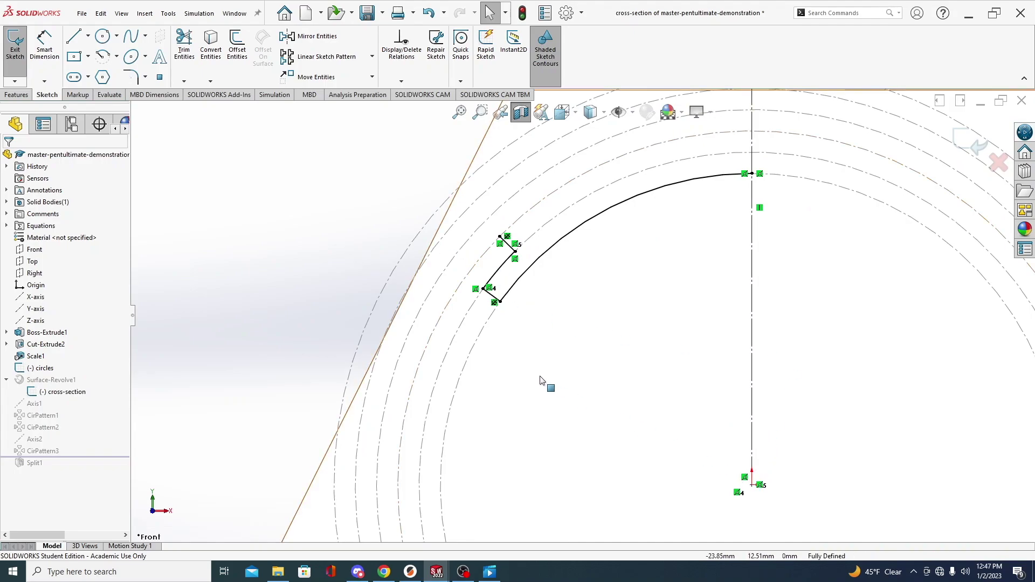
key("a")
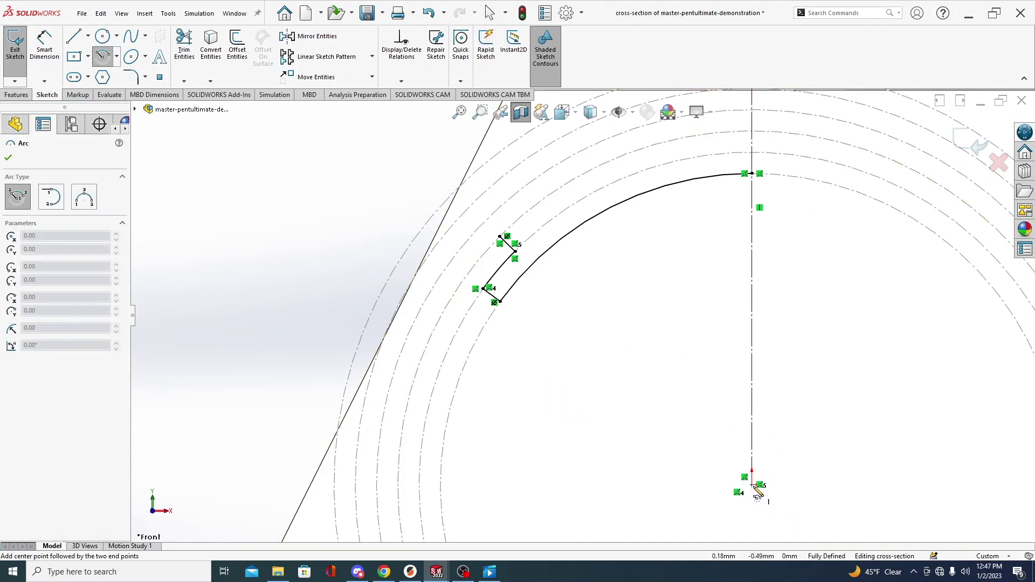
left_click(752, 485)
left_click(500, 237)
left_click(413, 384)
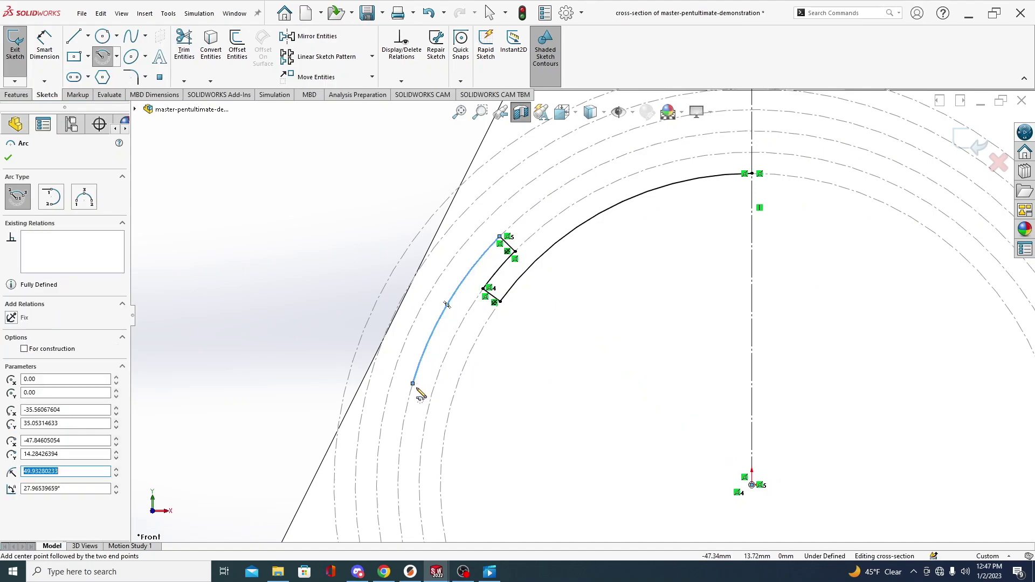
Draw a short line from the new arc's lower end to the next outer guide circle, radial to the origin, leaving the arc about 27° long.
key("l")
left_click(413, 383)
left_click(396, 367)
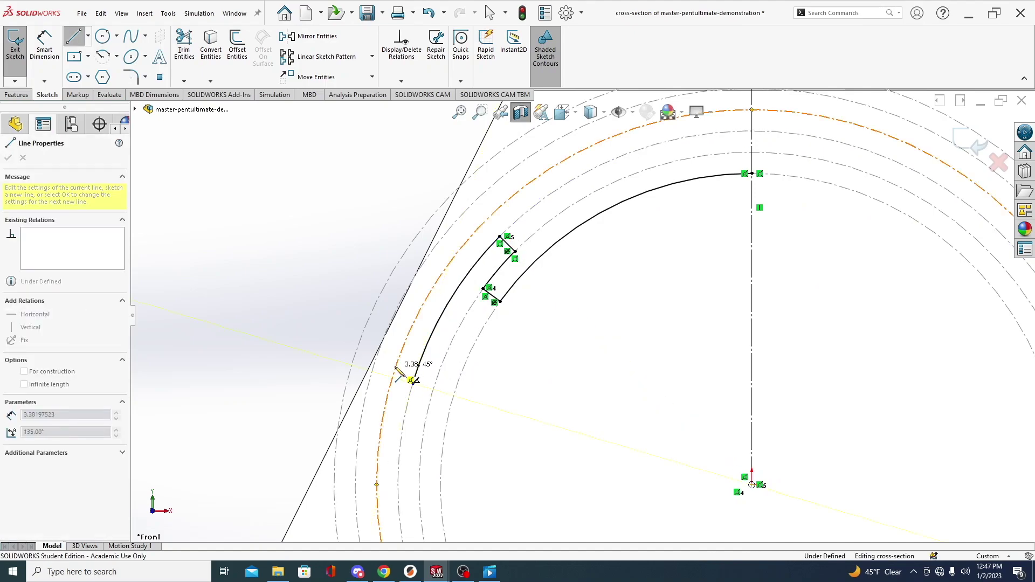
key("Escape")
left_click(407, 380)
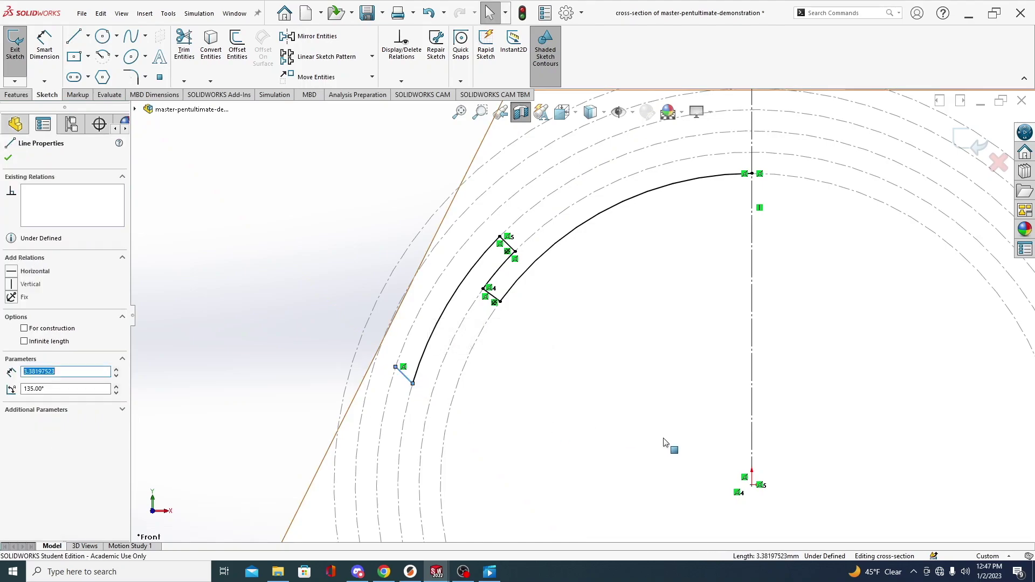
left_click(752, 485, "ctrl")
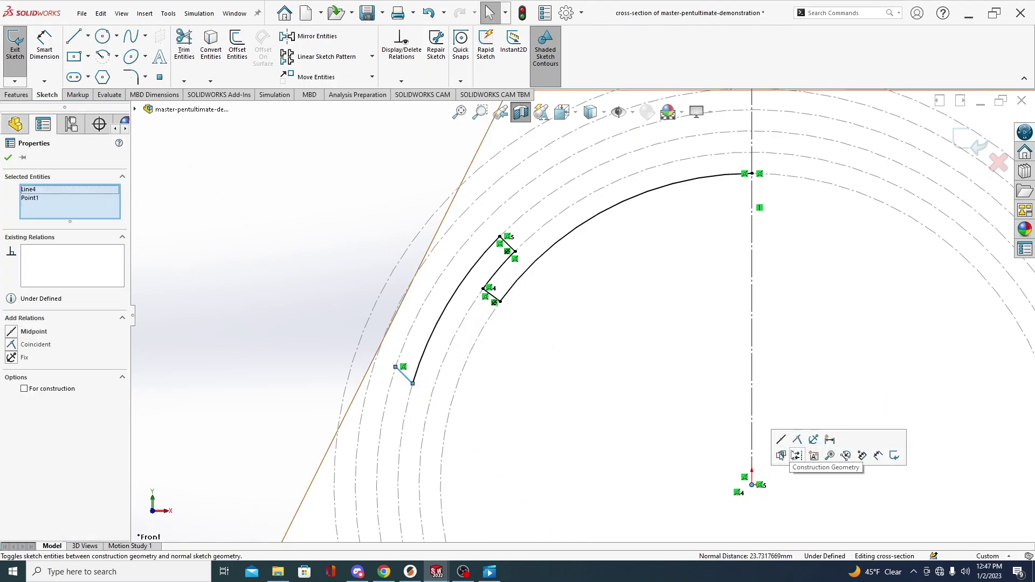
left_click(798, 440)
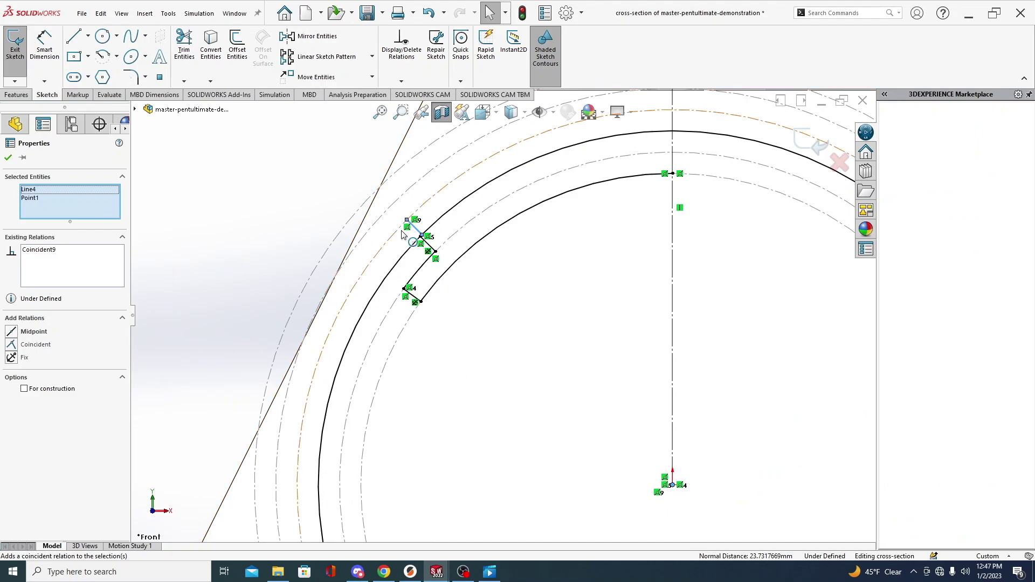
left_click_drag(410, 225, 318, 377)
left_click(241, 303)
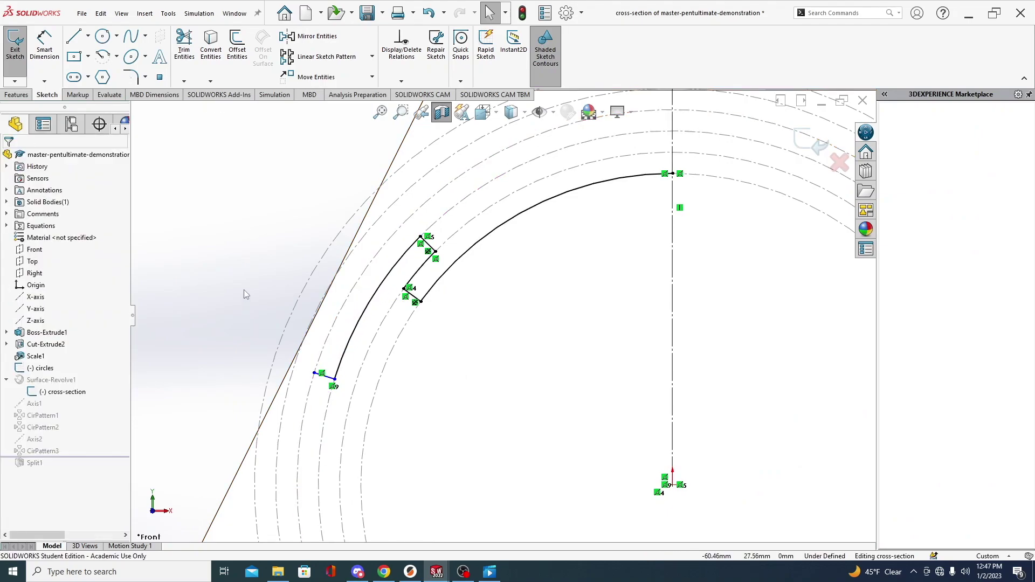
Draw a short origin-centred arc from the radial line's outer end back upward along the fourth guide circle from the inside.
key("a")
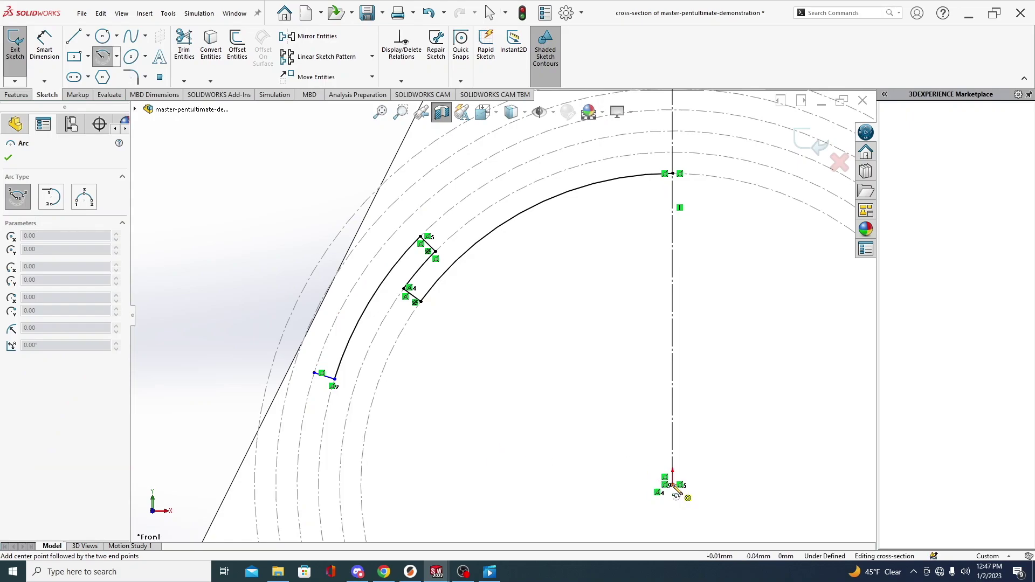
left_click(672, 484)
left_click(315, 372)
left_click(328, 343)
key("Escape")
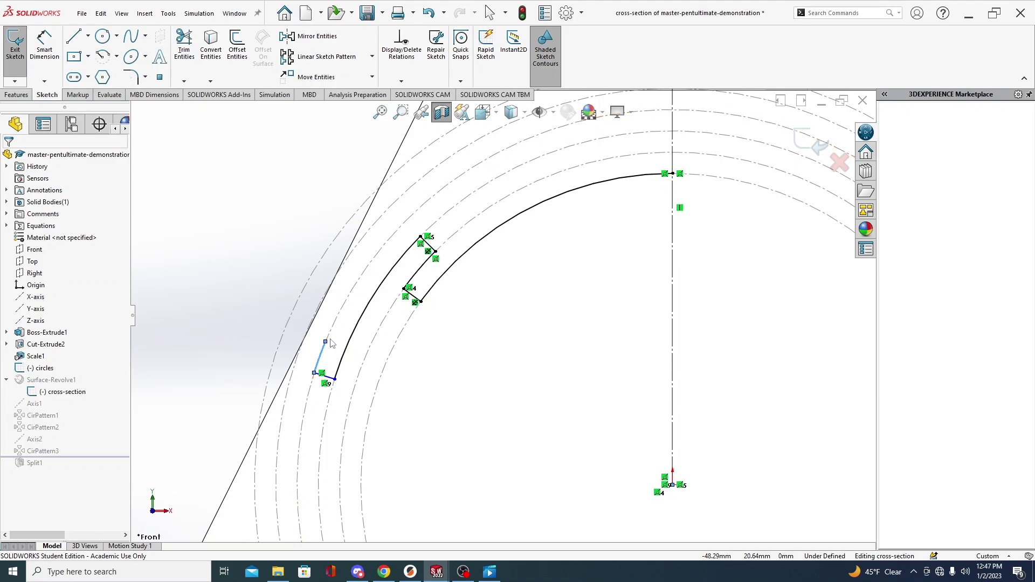
Draw a line about 24.7 mm long from the short arc's upper end outward past the solid's outline, in line with the origin.
key("l")
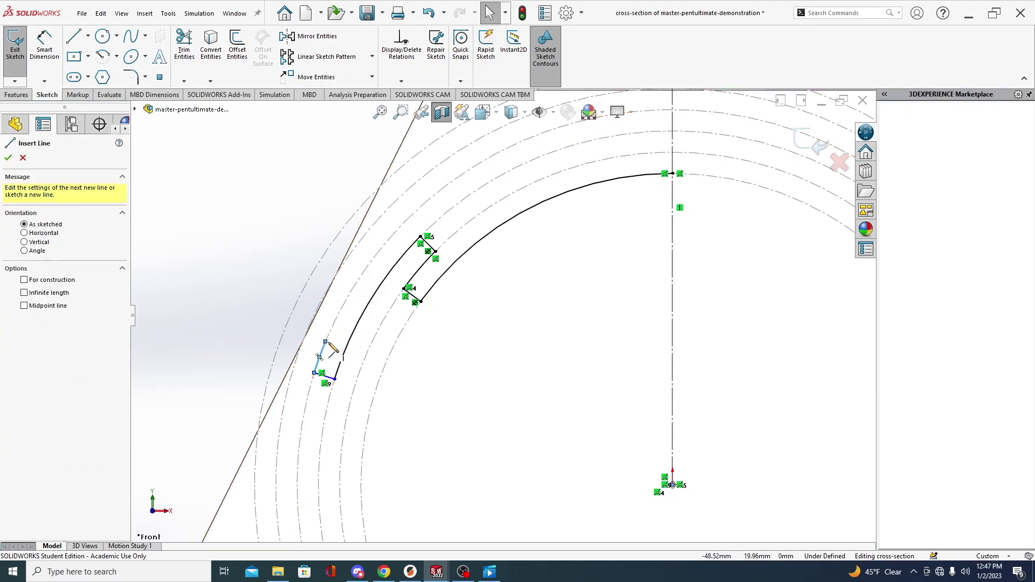
left_click(325, 342)
left_click(164, 275)
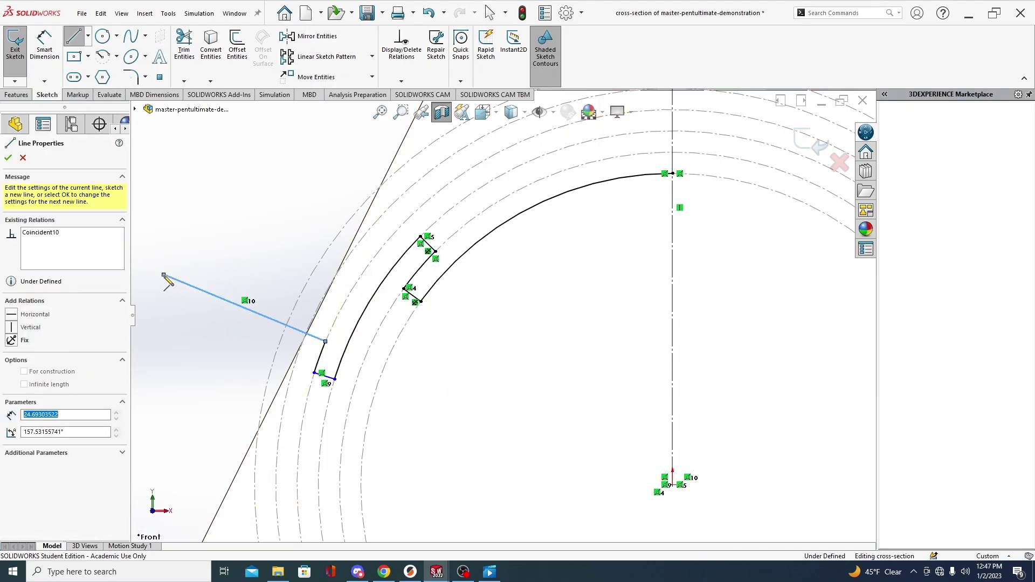
key("Escape")
key("Escape")
Examine the cross-section profile's inner and outer arcs, the slanted step line and the long outer line.
left_click(369, 304)
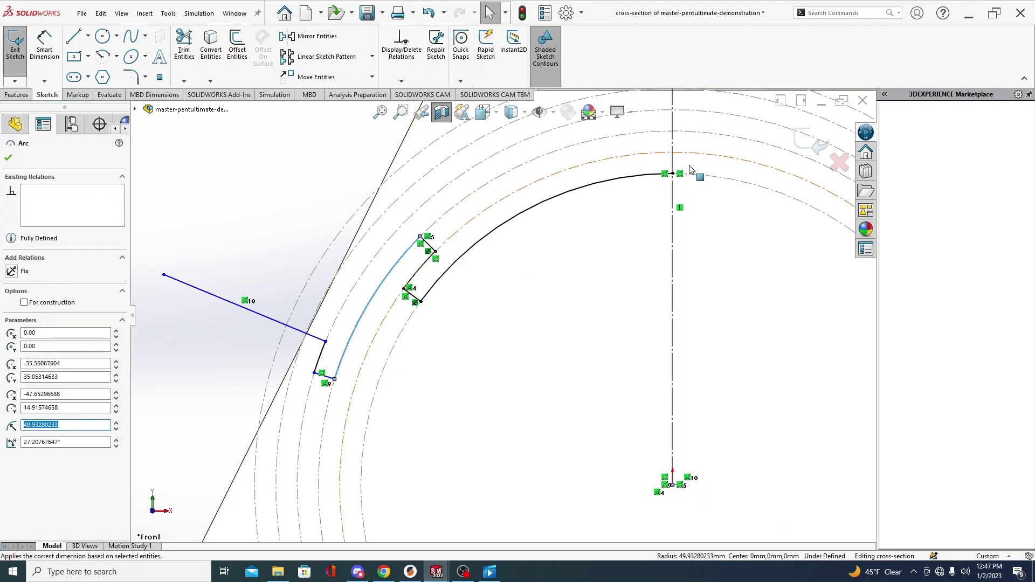
left_click(672, 162)
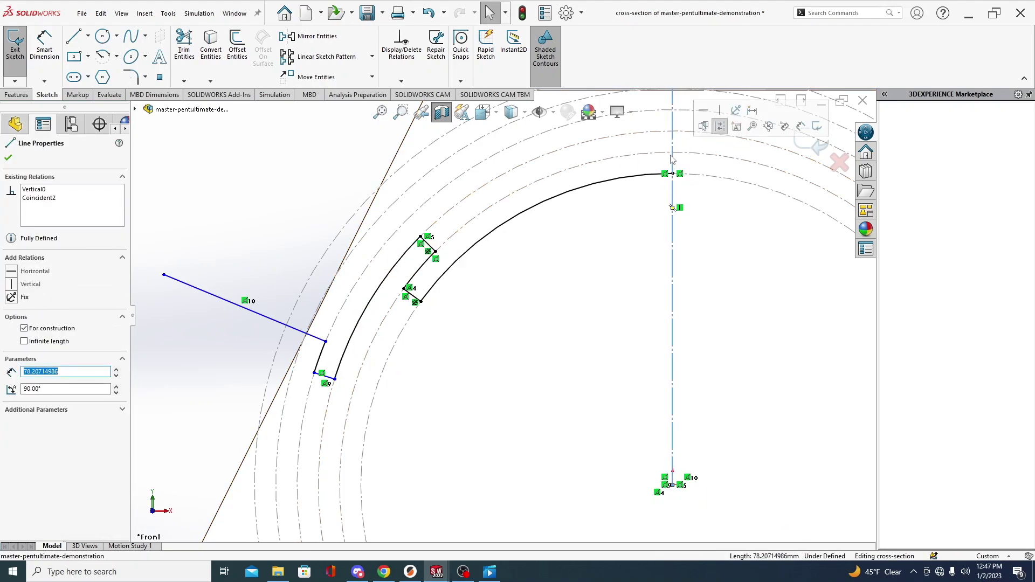
left_click(512, 219)
left_click(381, 296)
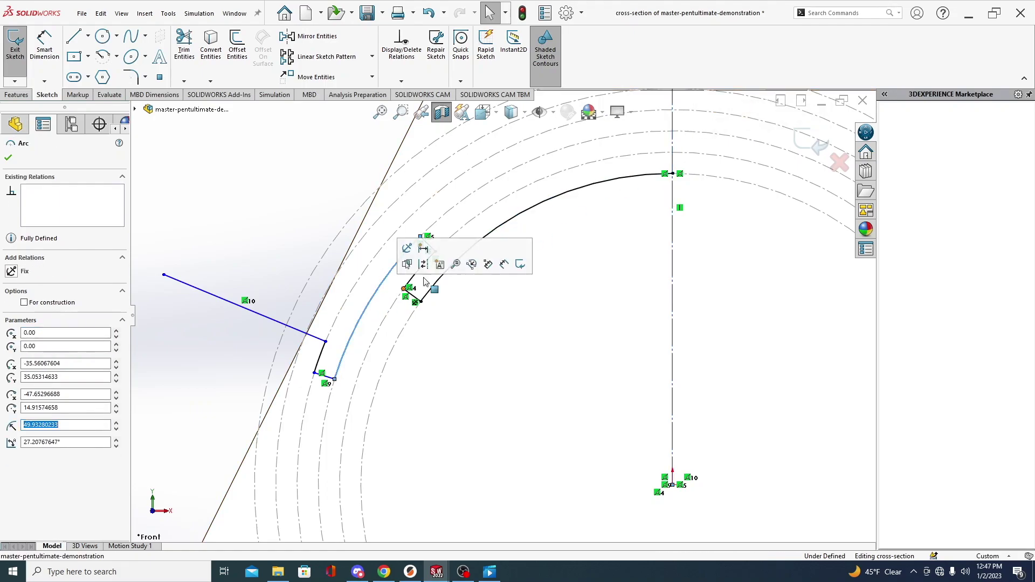
left_click(574, 191)
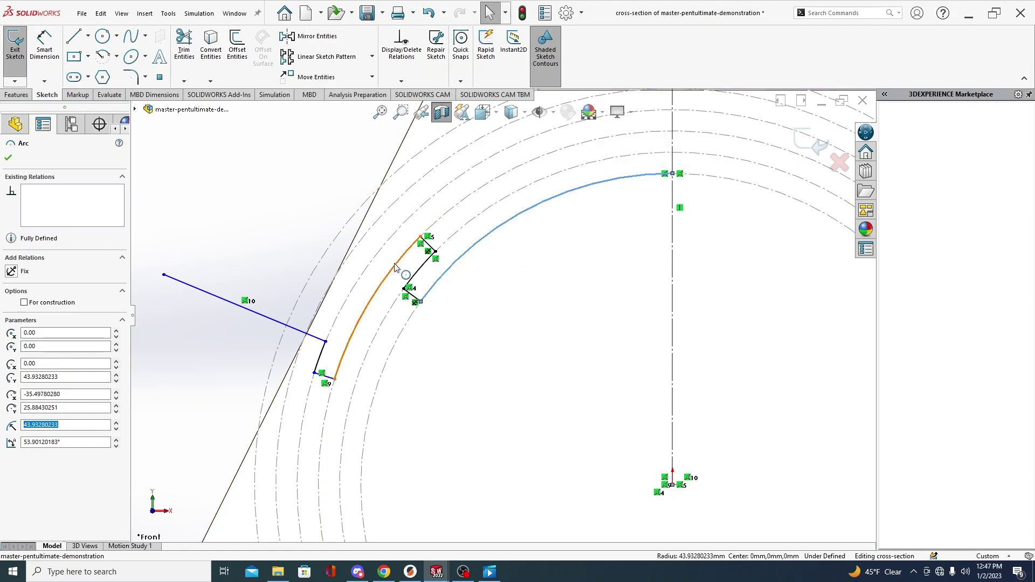
left_click(390, 244)
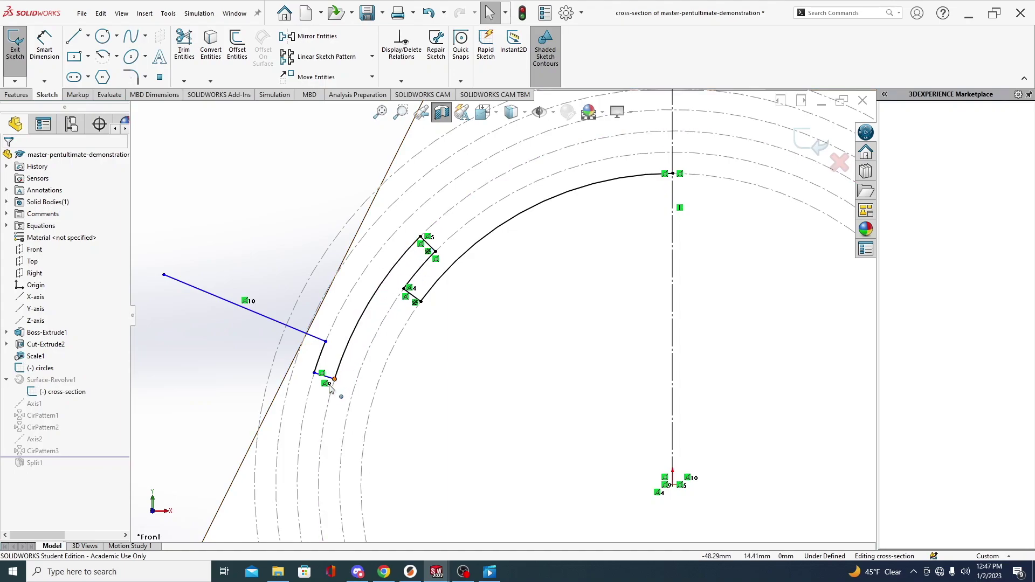
left_click(430, 249)
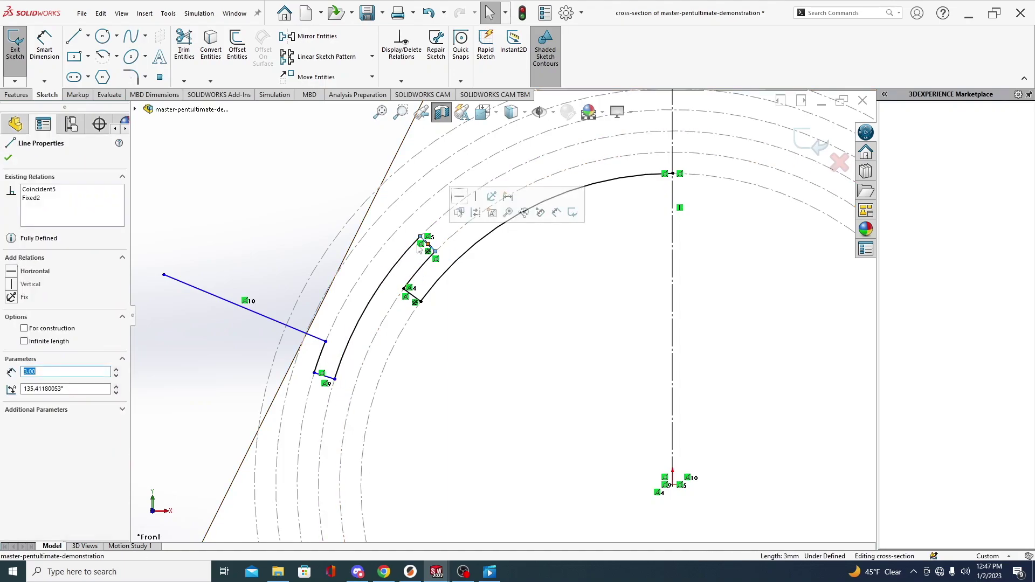
left_click(295, 203)
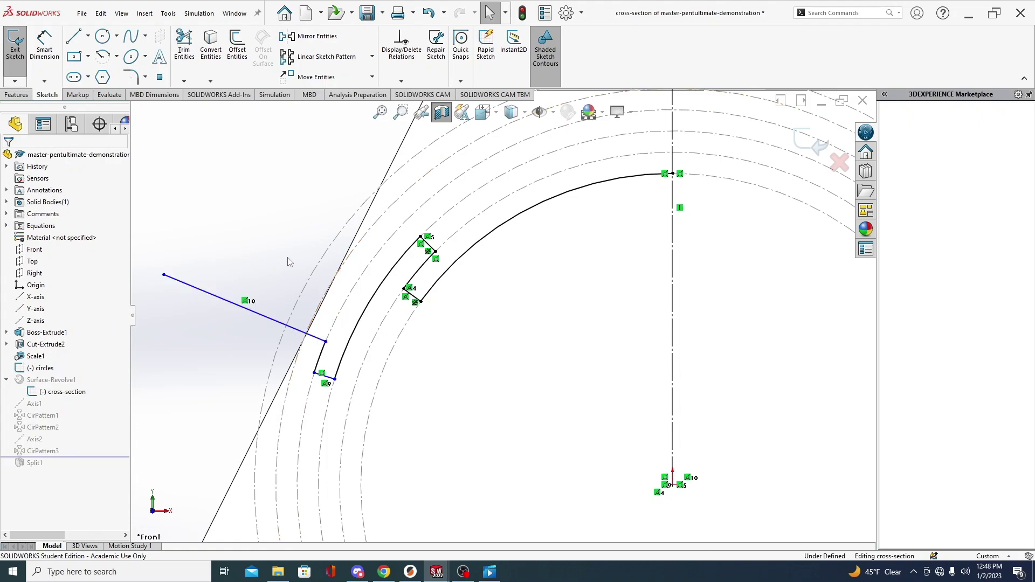
left_click(213, 297)
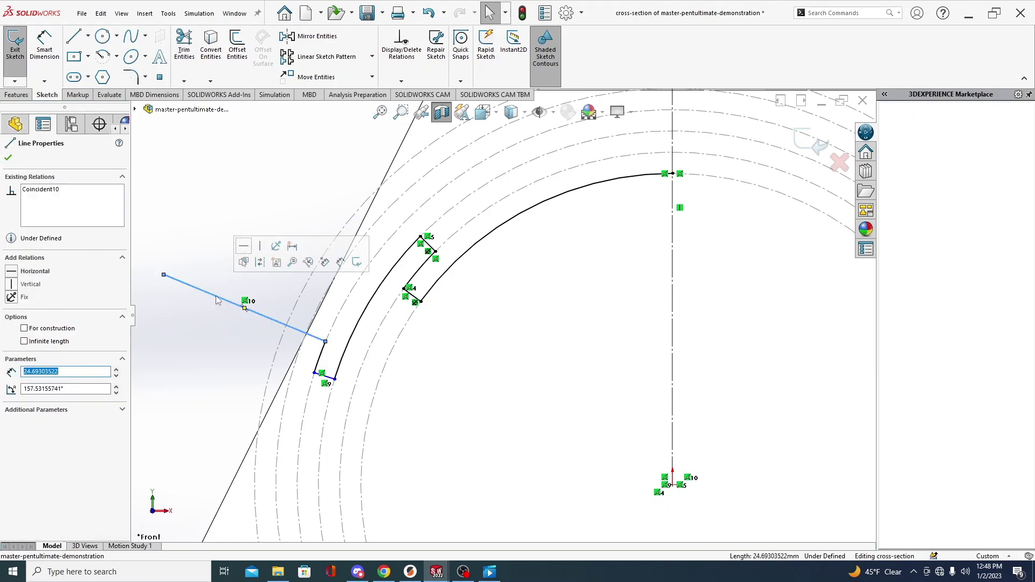
Try swinging the long outer line's free end upward around the guide circles, and undo the move.
left_click_drag(163, 274, 216, 174)
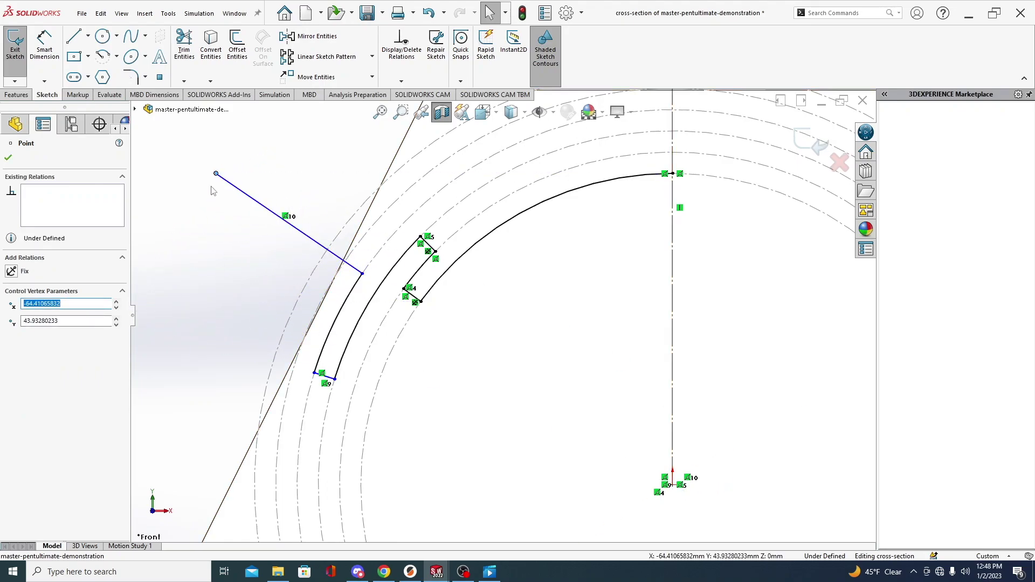
key("ctrl+z")
scroll(234, 315, "up", 2)
left_click(234, 315)
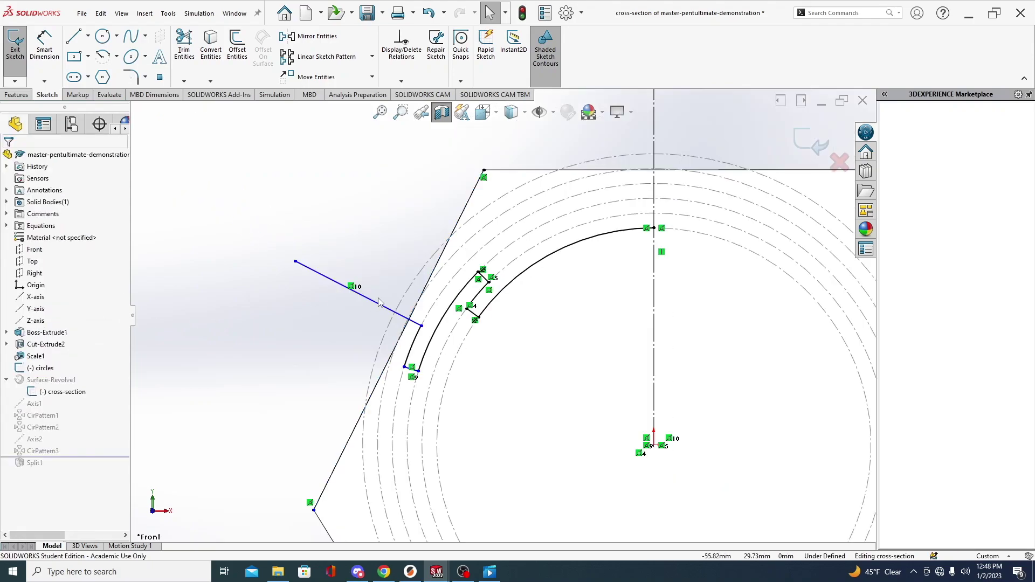
Make the long outer line perpendicular to the solid's slanted outline edge that it crosses.
left_click(343, 288)
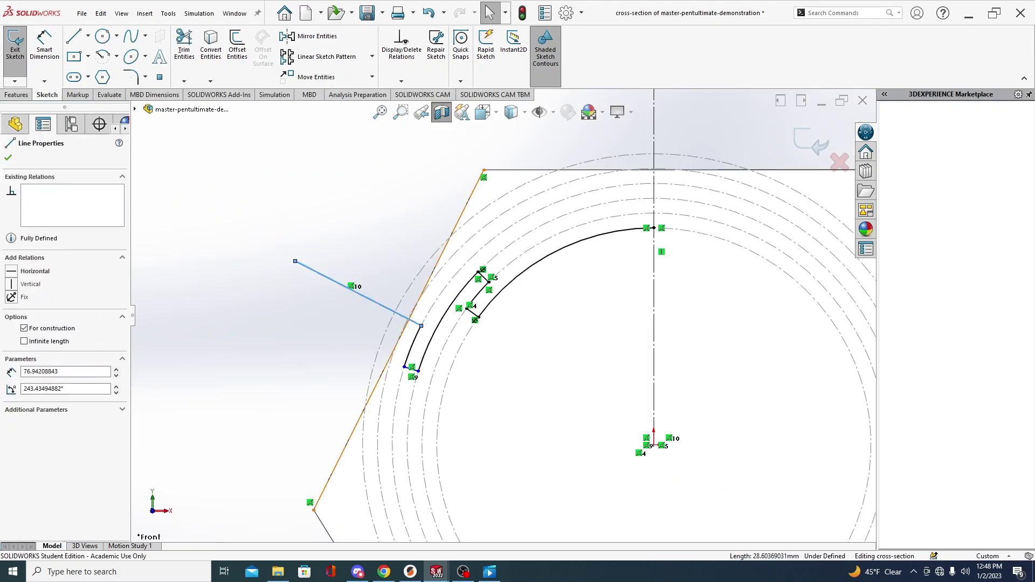
left_click(475, 206, "ctrl")
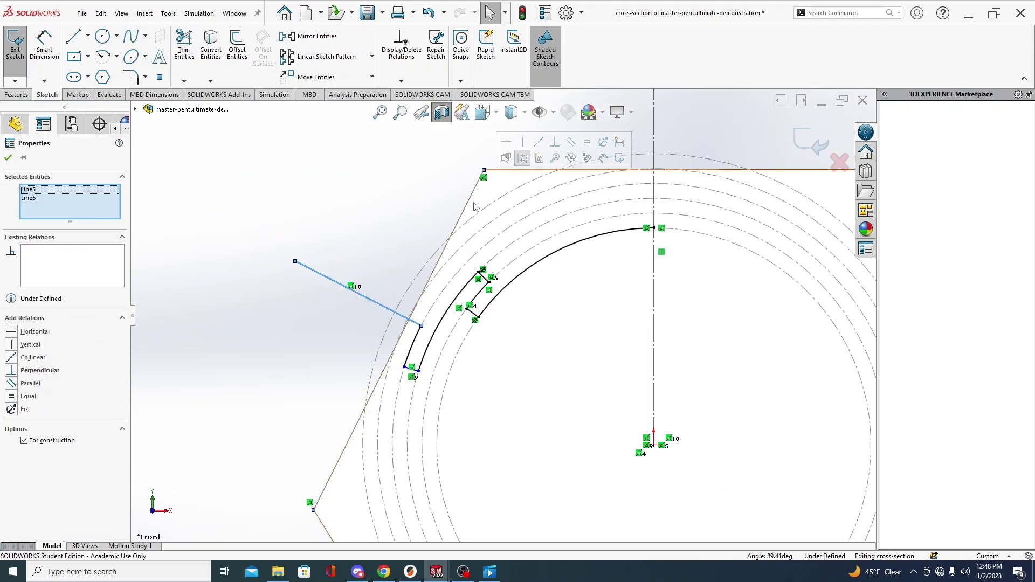
left_click(555, 142)
key("Escape")
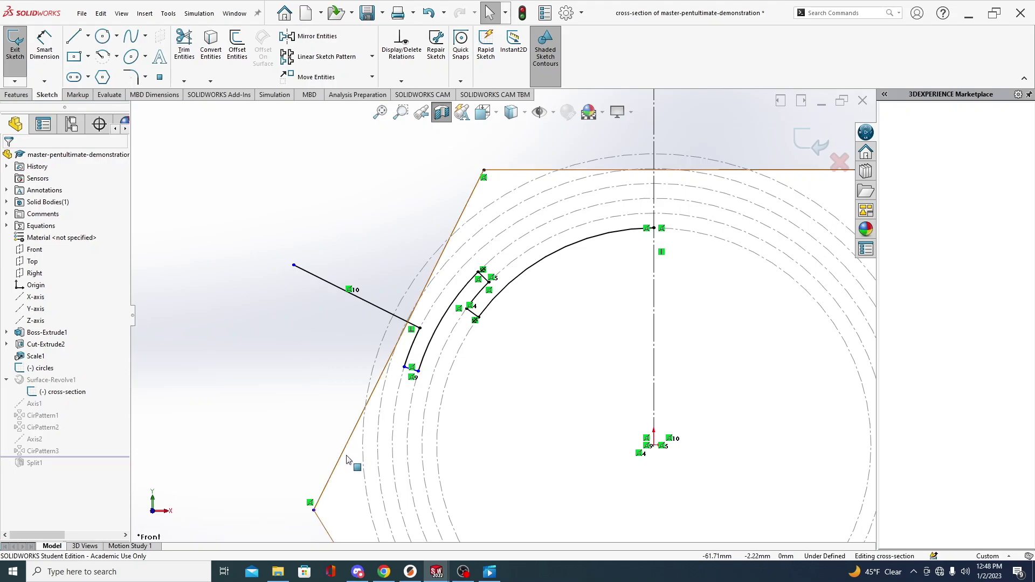
scroll(362, 333, "down", 3)
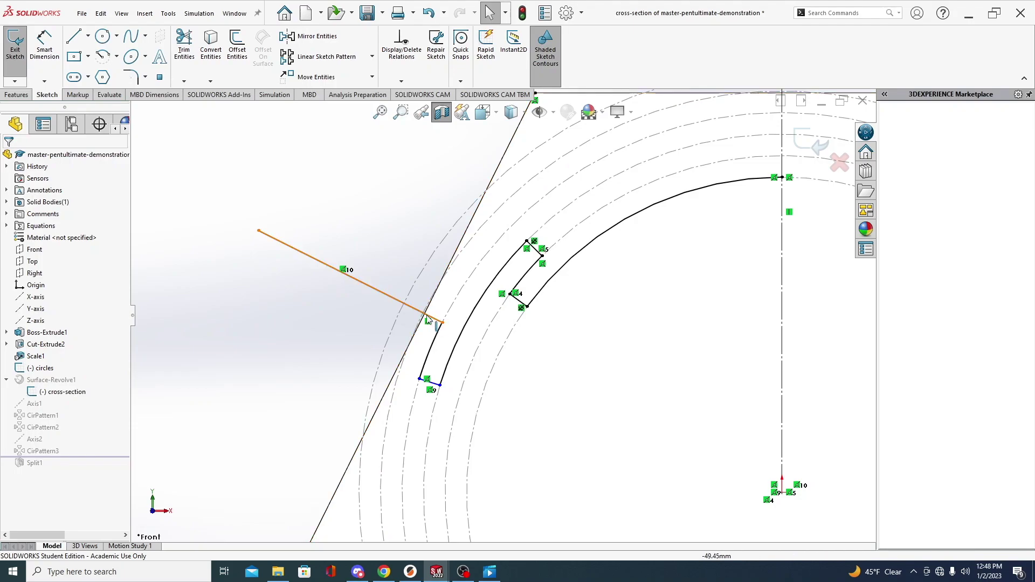
scroll(477, 347, "up", 3)
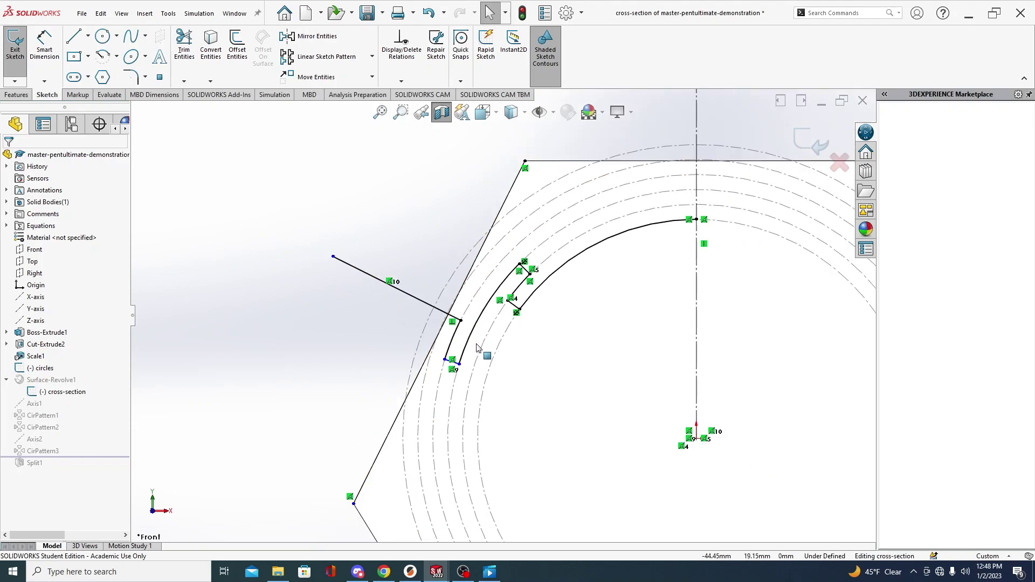
Finish editing the cross-section sketch and roll the model forward past the split feature.
left_click(812, 141)
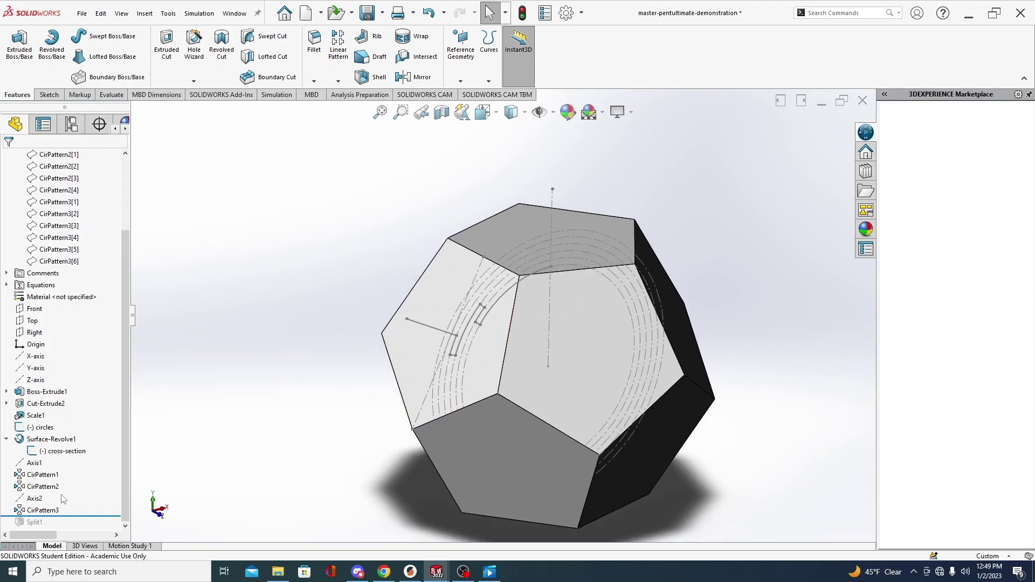
left_click_drag(71, 516, 71, 528)
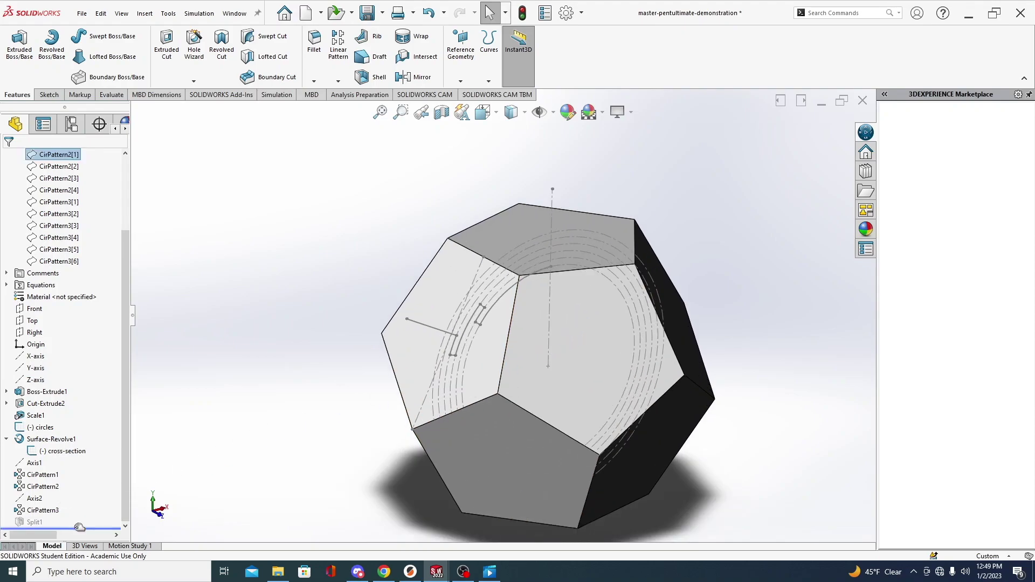
middle_click_drag(315, 342, 325, 472)
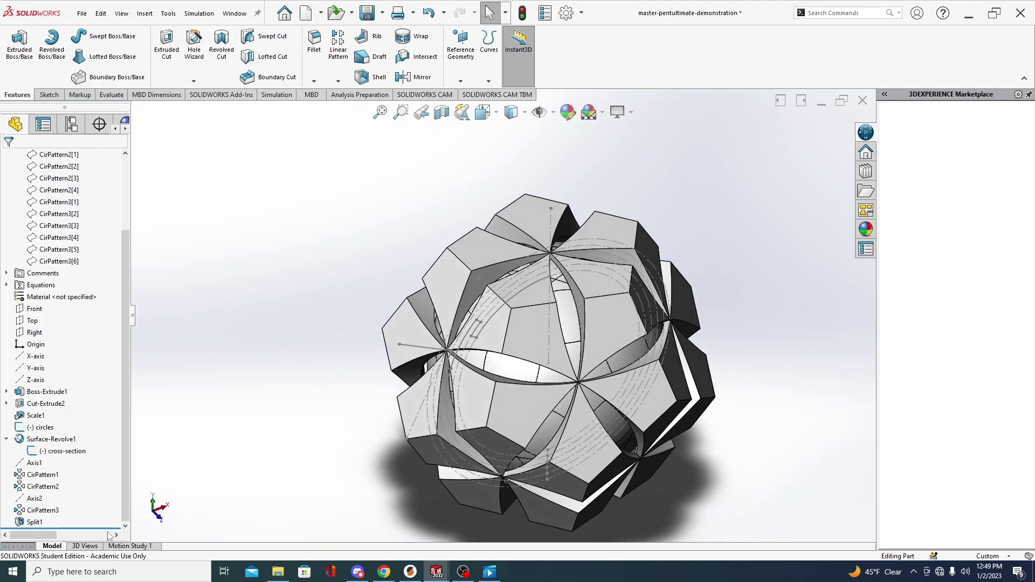
Edit the split feature to include all resulting bodies, and rebuild it with the new cut profile.
left_click(33, 523)
left_click(239, 403)
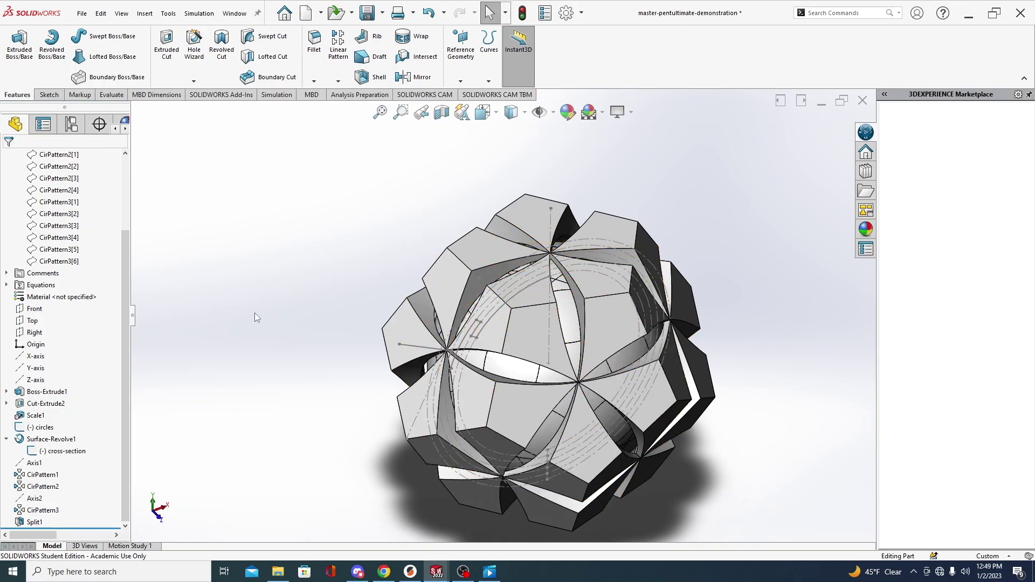
left_click(30, 522)
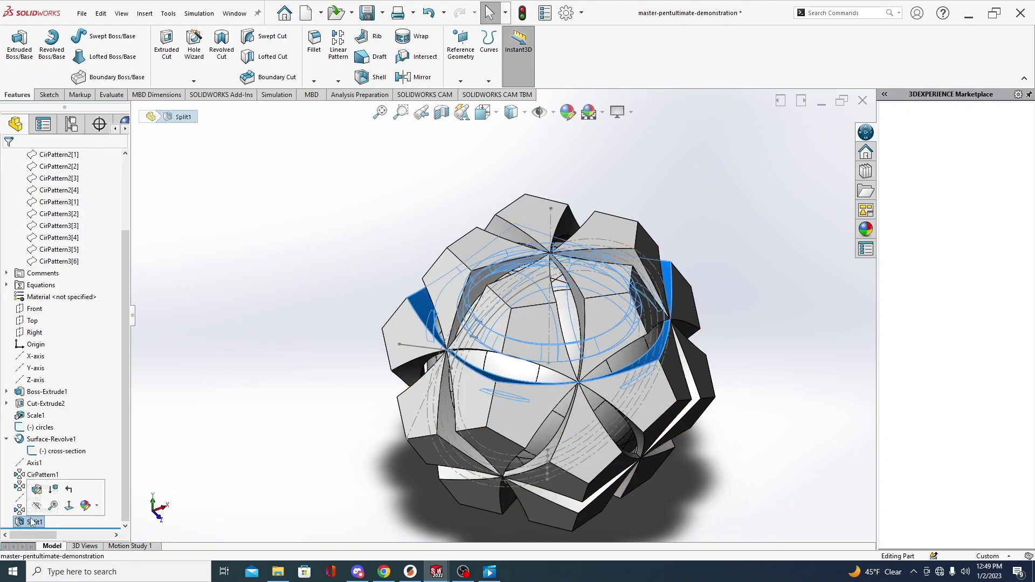
left_click(37, 490)
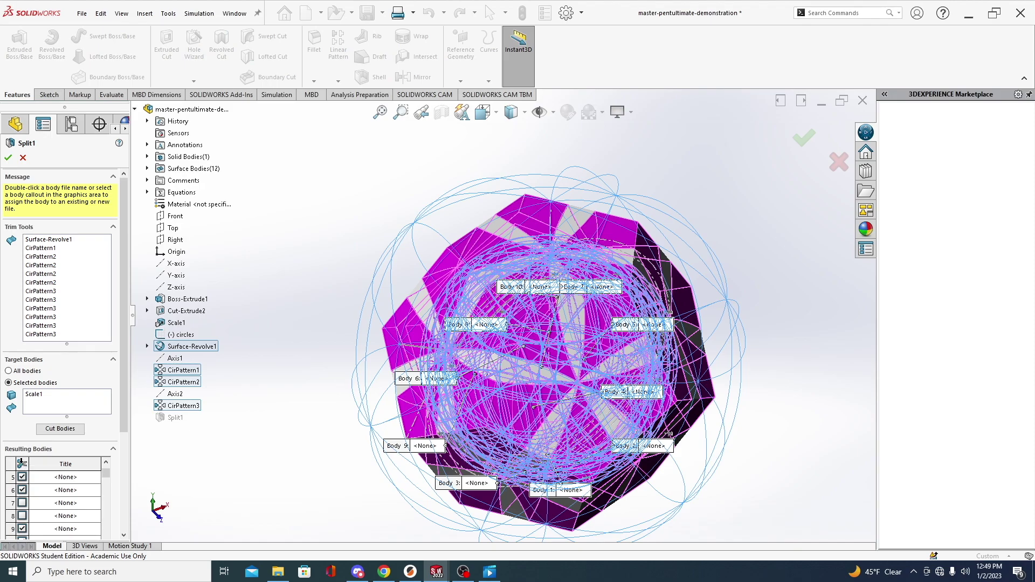
left_click(21, 462)
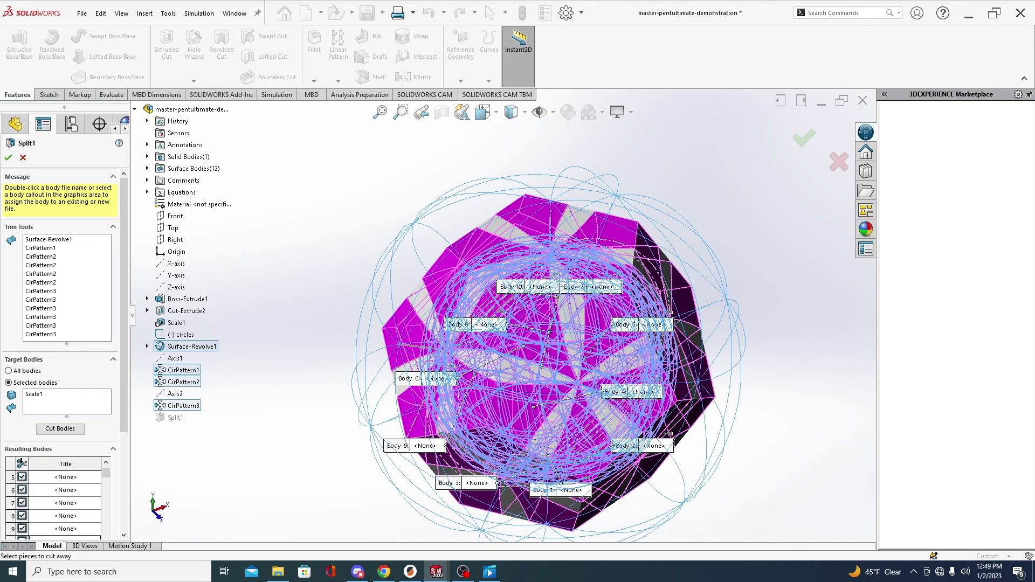
left_click(8, 158)
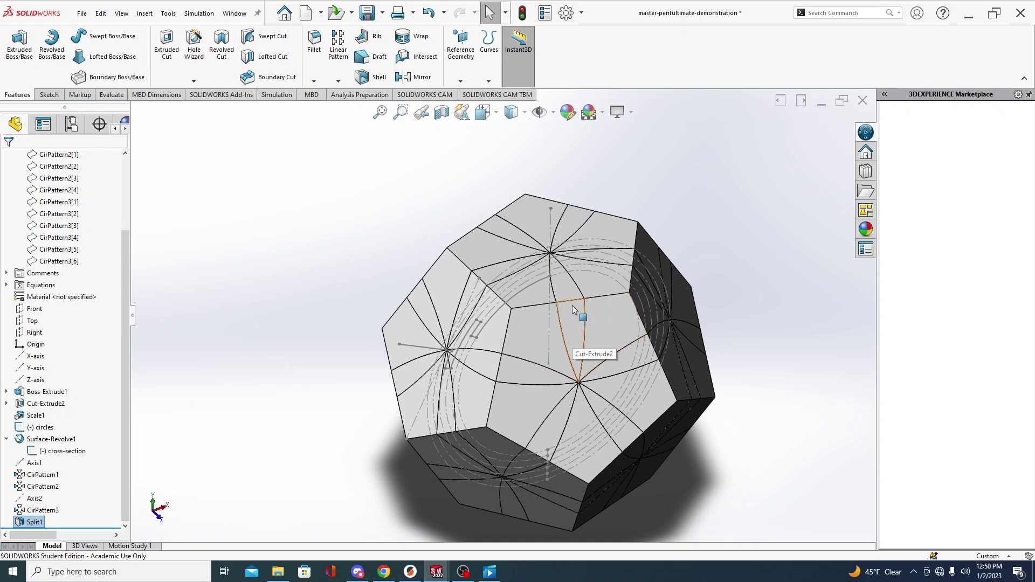
Isolate the split bodies in adjoining sectors of the upper pentagonal face and examine their interlocking inner layers.
left_click(567, 283)
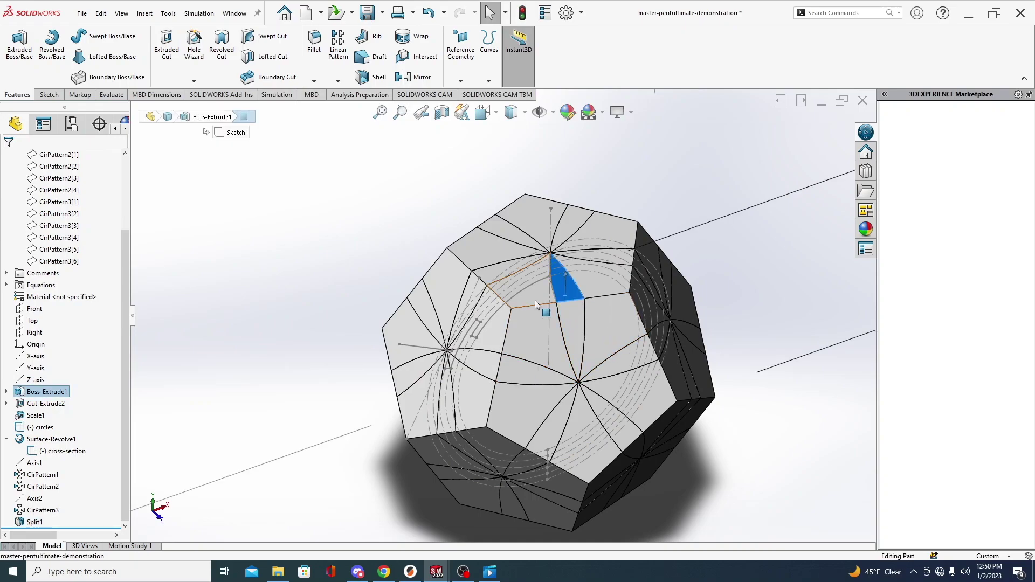
left_click(535, 299, "ctrl")
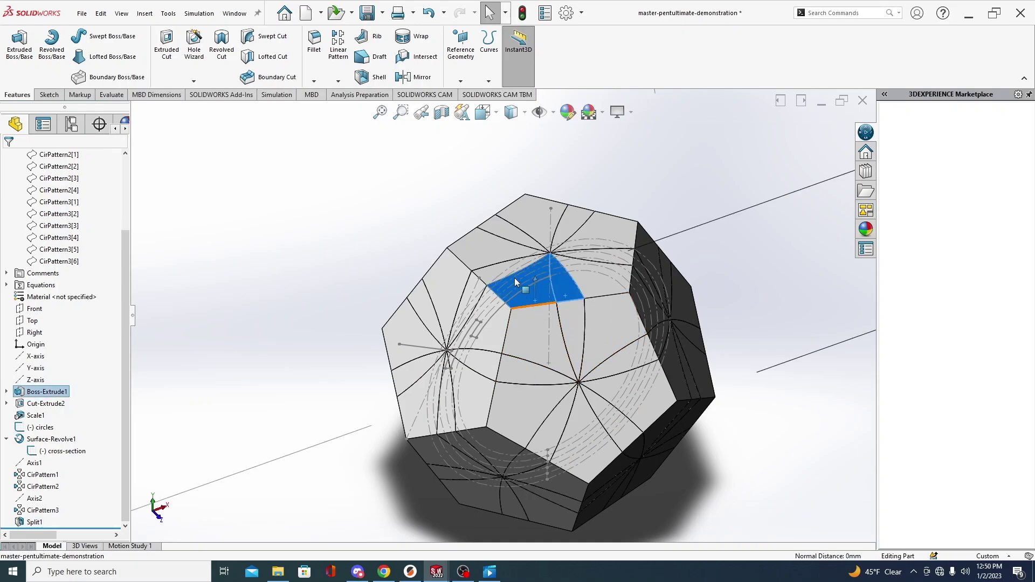
left_click(480, 250, "ctrl")
left_click(544, 221)
mouse_move(543, 221)
middle_mouse_down()
mouse_move(361, 424)
mouse_move(372, 459)
mouse_move(486, 226)
mouse_move(511, 128)
mouse_move(501, 245)
mouse_move(540, 292)
mouse_move(547, 353)
mouse_move(605, 412)
mouse_move(360, 307)
mouse_move(412, 291)
mouse_move(393, 407)
mouse_move(385, 274)
mouse_move(351, 278)
middle_mouse_up()
scroll(470, 253, "down", 5)
scroll(540, 292, "up", 3)
scroll(360, 307, "up", 3)
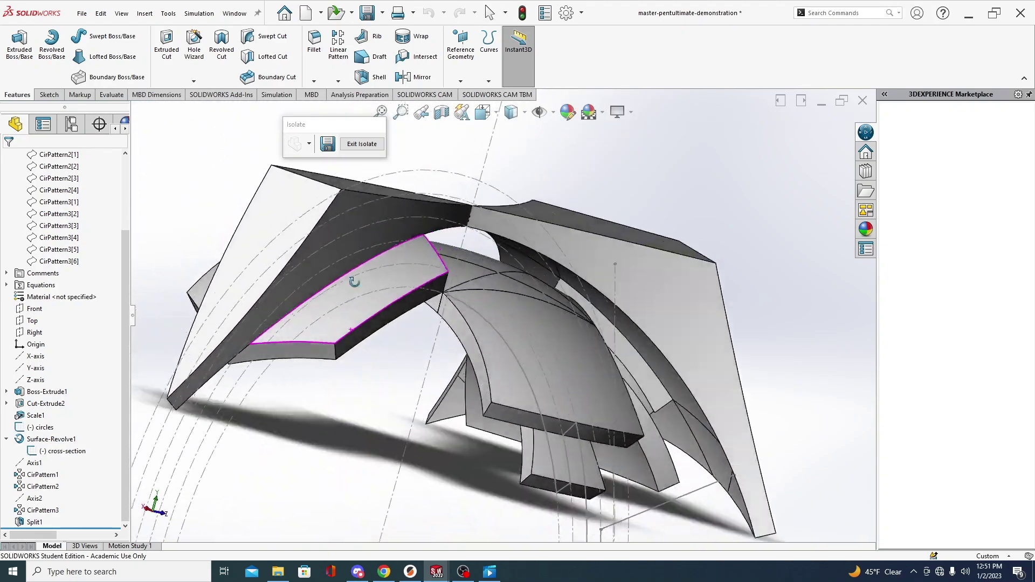
scroll(323, 333, "down", 3)
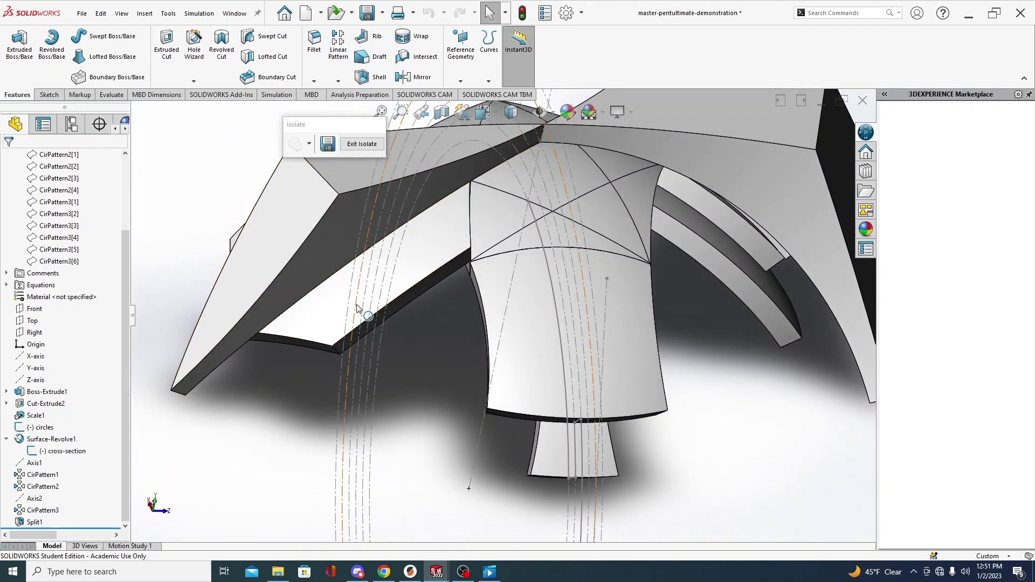
middle_click_drag(324, 327, 539, 302)
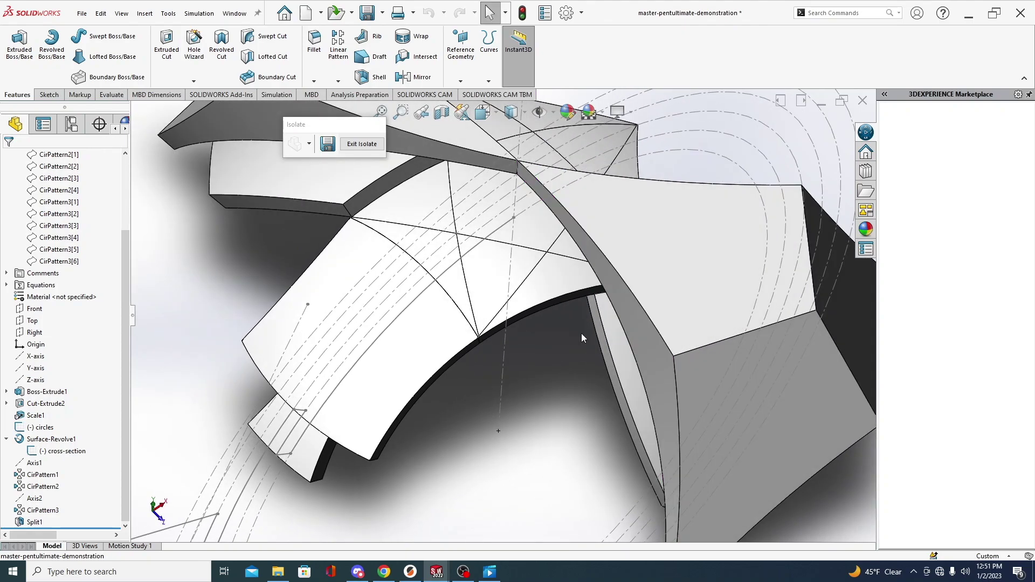
Exit the isolation and hide the outer bodies of the upper pentagonal face to inspect the inner layers.
left_click(365, 144)
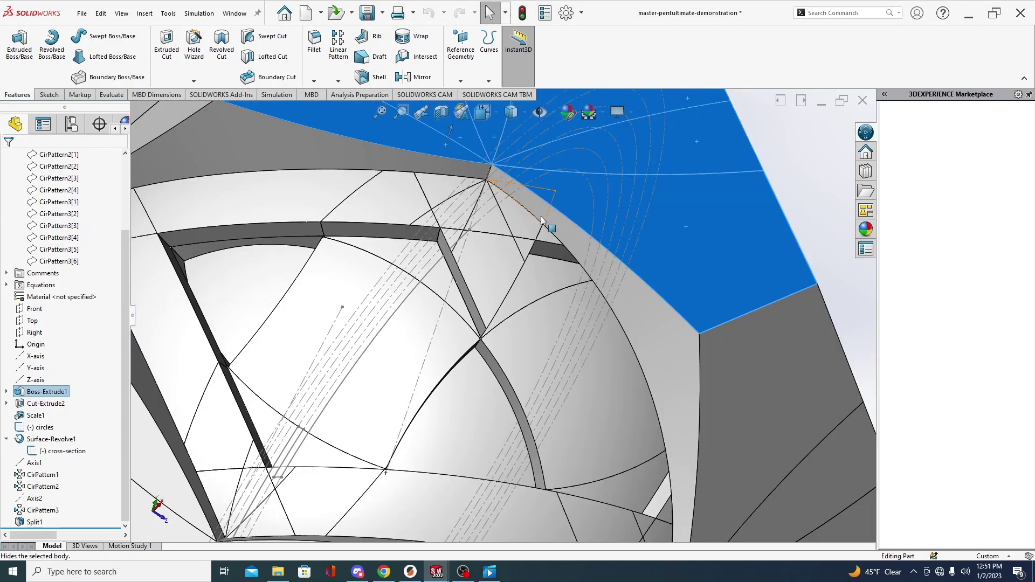
middle_click_drag(541, 215, 572, 188)
scroll(549, 206, "up", 3)
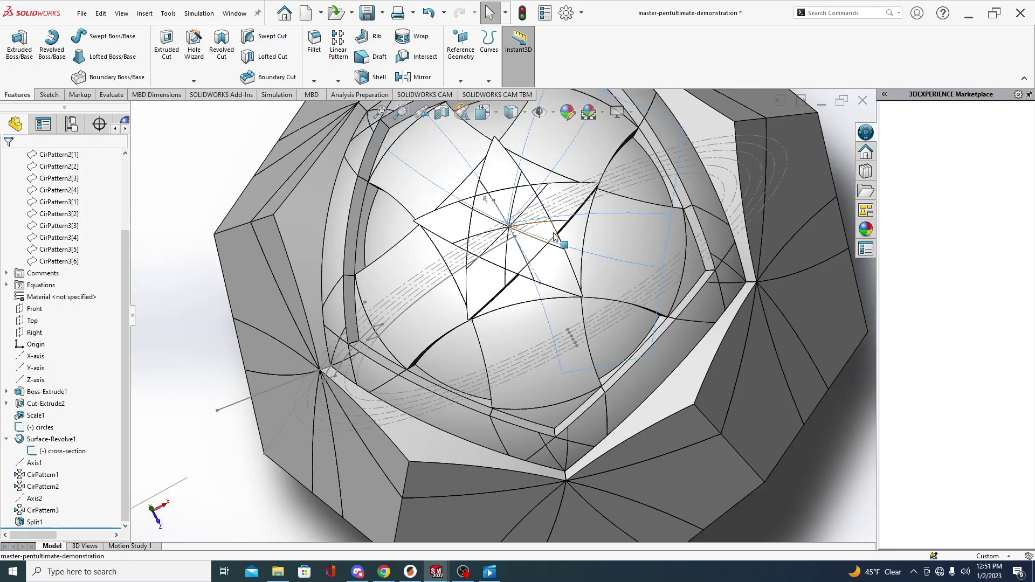
middle_click_drag(553, 236, 580, 235)
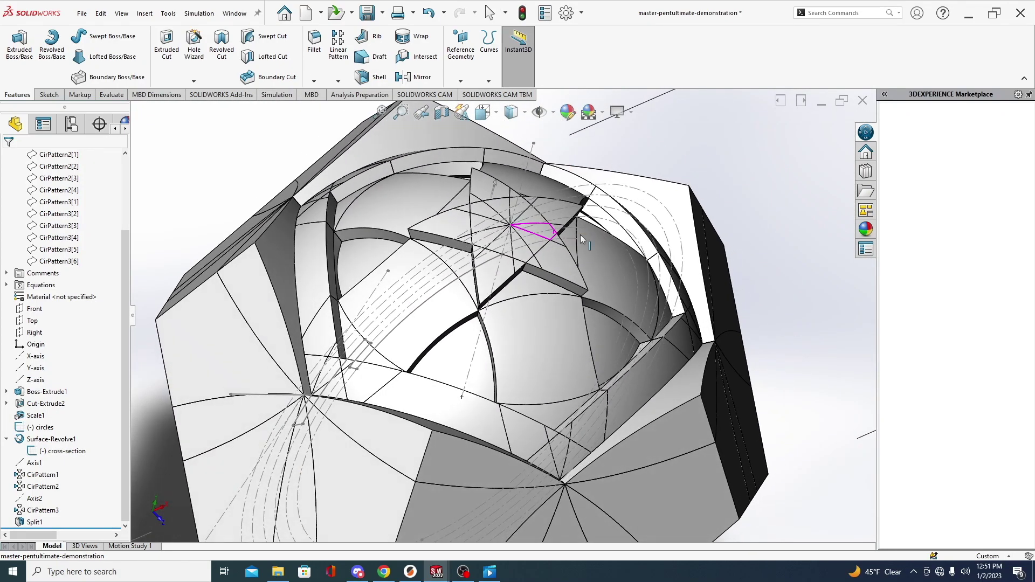
Isolate the star-shaped group of inner bodies, examine its pointed arms, and exit the isolation.
left_click(567, 266)
key("i")
mouse_move(478, 295)
middle_mouse_down()
mouse_move(547, 204)
mouse_move(436, 325)
mouse_move(404, 324)
mouse_move(414, 310)
mouse_move(420, 437)
middle_mouse_up()
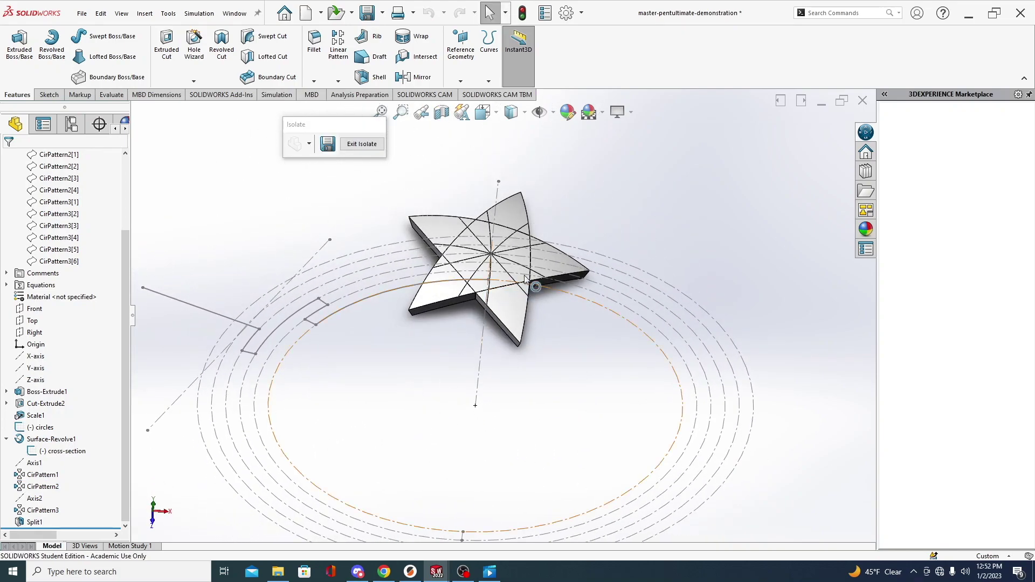
scroll(525, 279, "down", 10)
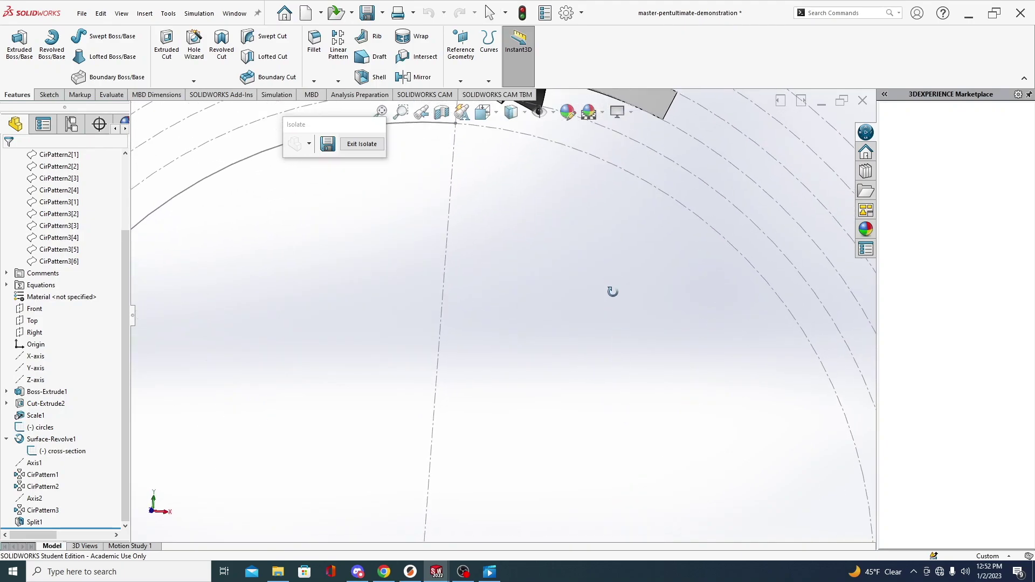
scroll(593, 289, "up", 6)
mouse_move(502, 178)
middle_mouse_down()
mouse_move(519, 183)
mouse_move(523, 296)
mouse_move(512, 218)
mouse_move(474, 266)
mouse_move(497, 178)
mouse_move(517, 264)
mouse_move(502, 378)
mouse_move(519, 339)
mouse_move(528, 226)
mouse_move(547, 182)
mouse_move(518, 313)
mouse_move(535, 295)
middle_mouse_up()
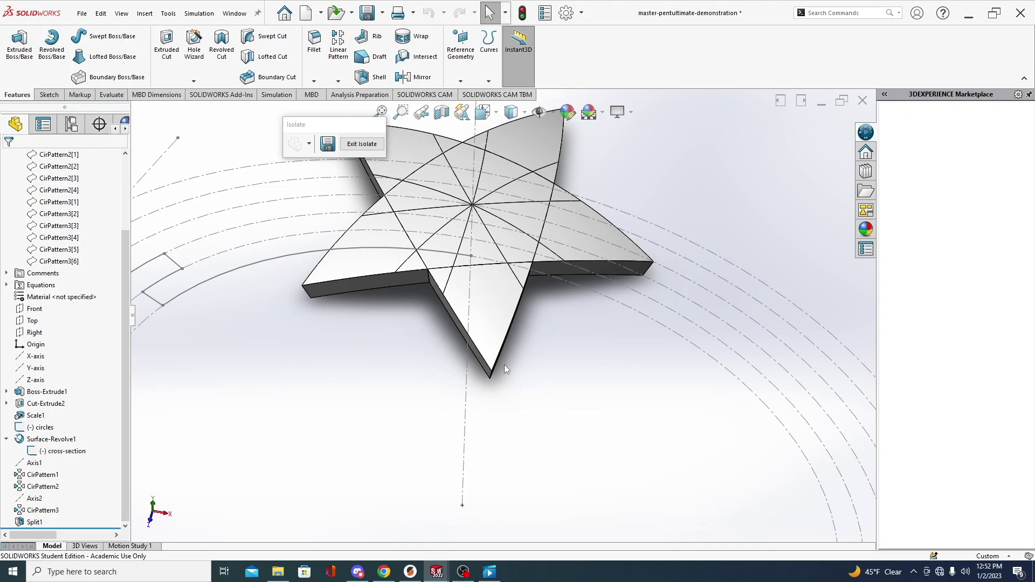
middle_click_drag(500, 348, 499, 332)
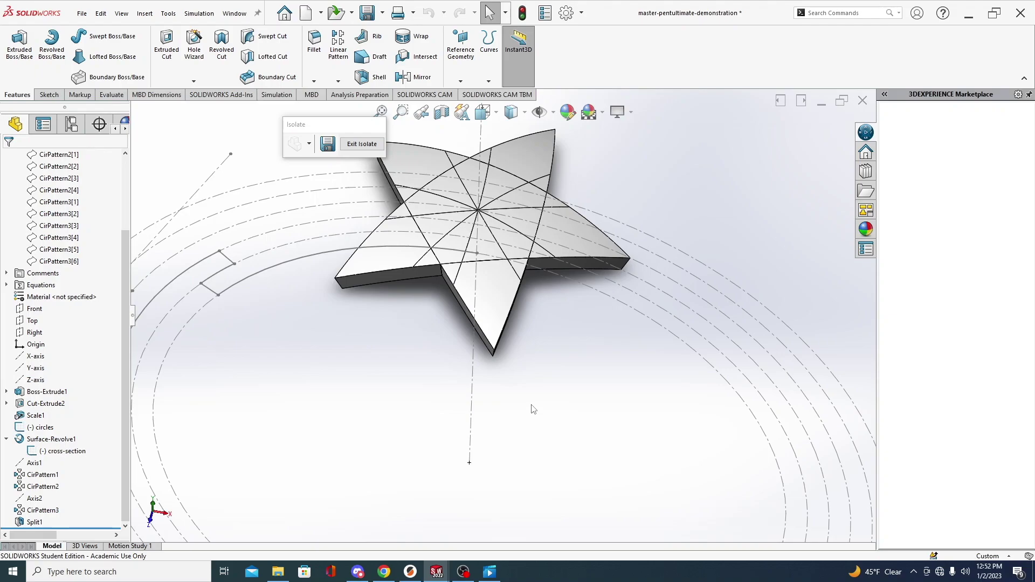
middle_click_drag(508, 333, 499, 290)
mouse_move(513, 352)
middle_mouse_down()
mouse_move(512, 221)
mouse_move(512, 347)
middle_mouse_up()
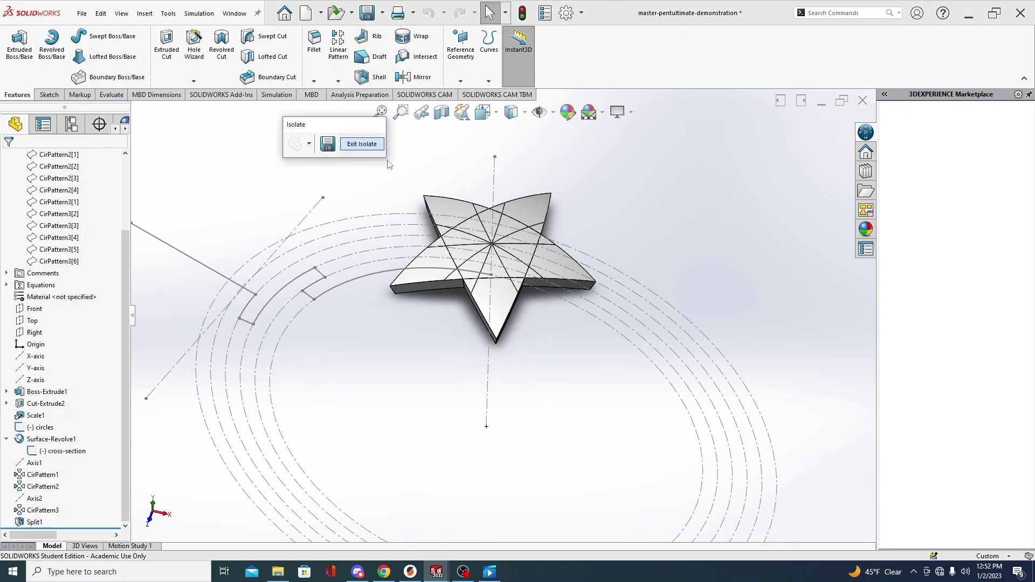
left_click(362, 143)
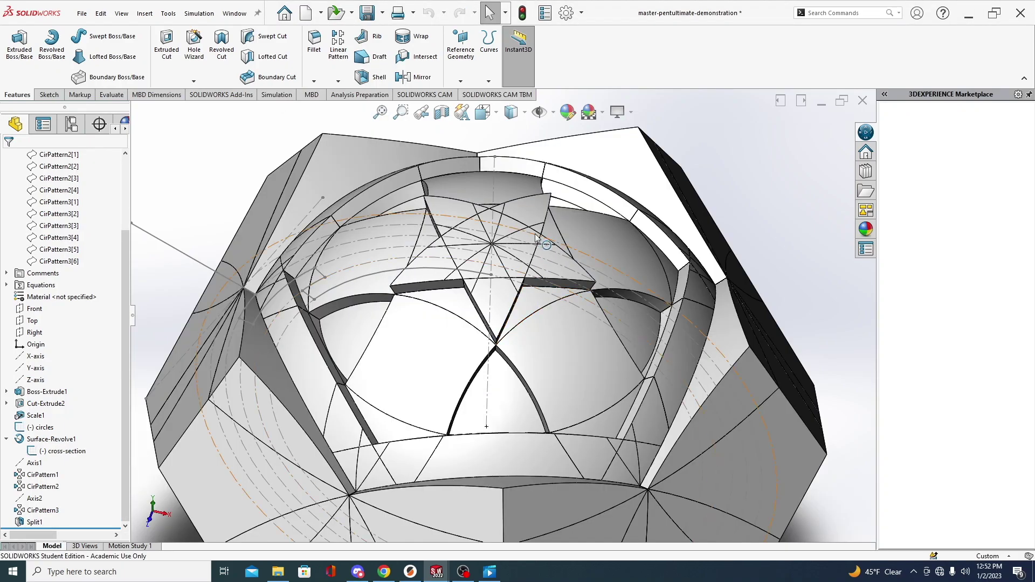
middle_click_drag(536, 237, 530, 301)
scroll(530, 301, "up", 3)
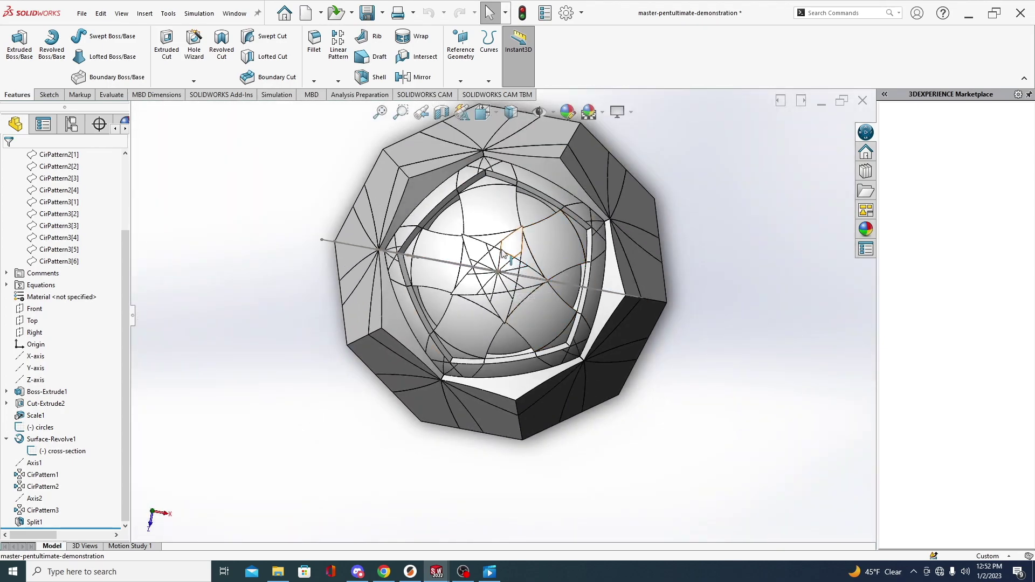
middle_click_drag(519, 320, 517, 358)
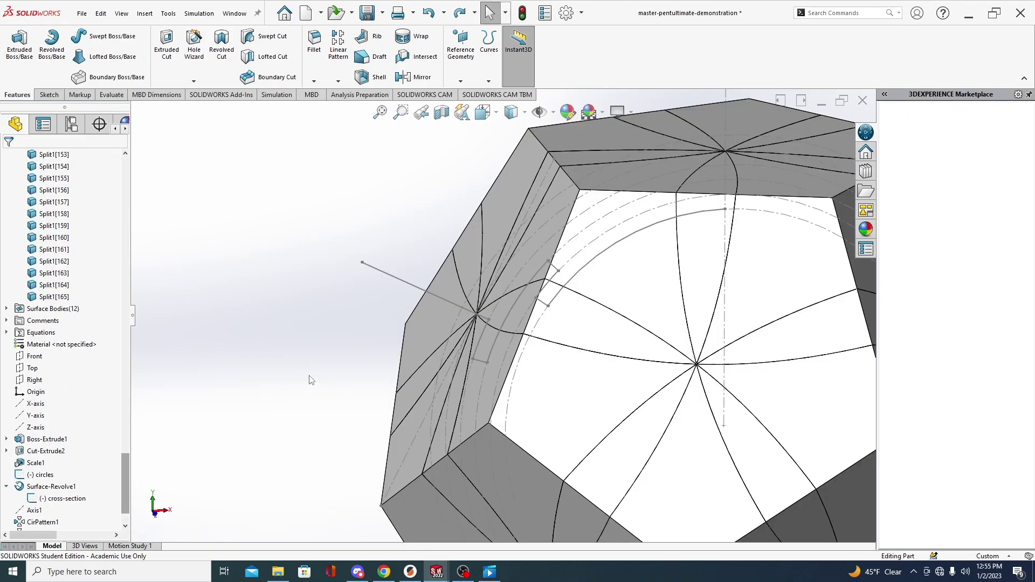
Roll the model back before the split feature, edit the cross-section sketch, and fix the short lower end line of the profile's second step.
scroll(64, 475, "down", 2)
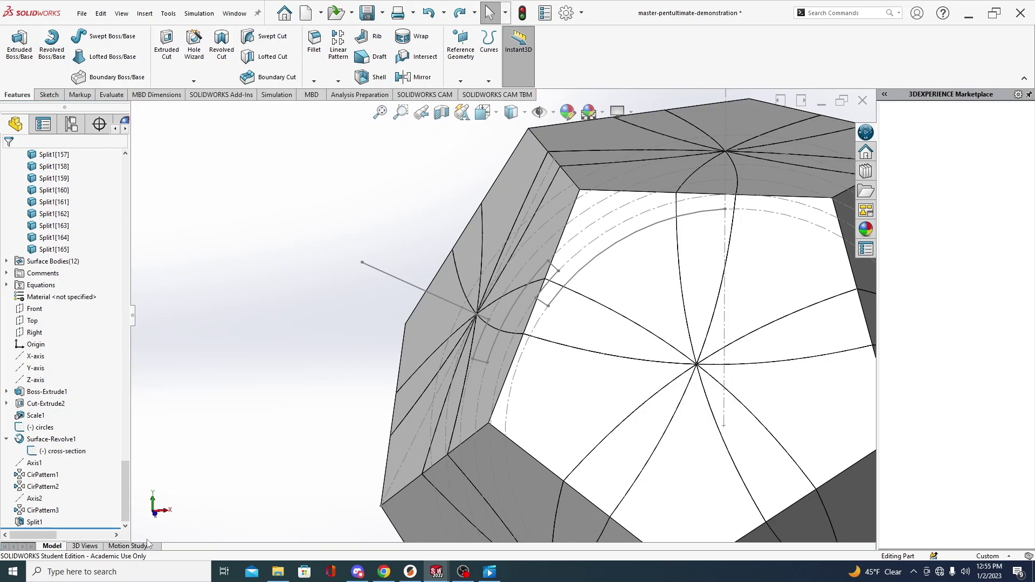
left_click_drag(97, 528, 93, 515)
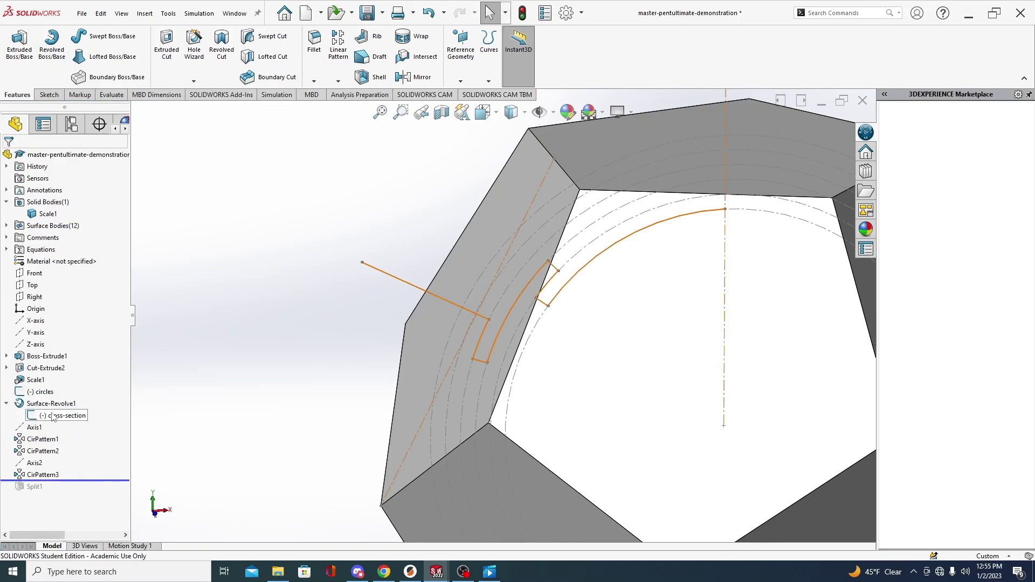
left_click(52, 416)
left_click(62, 384)
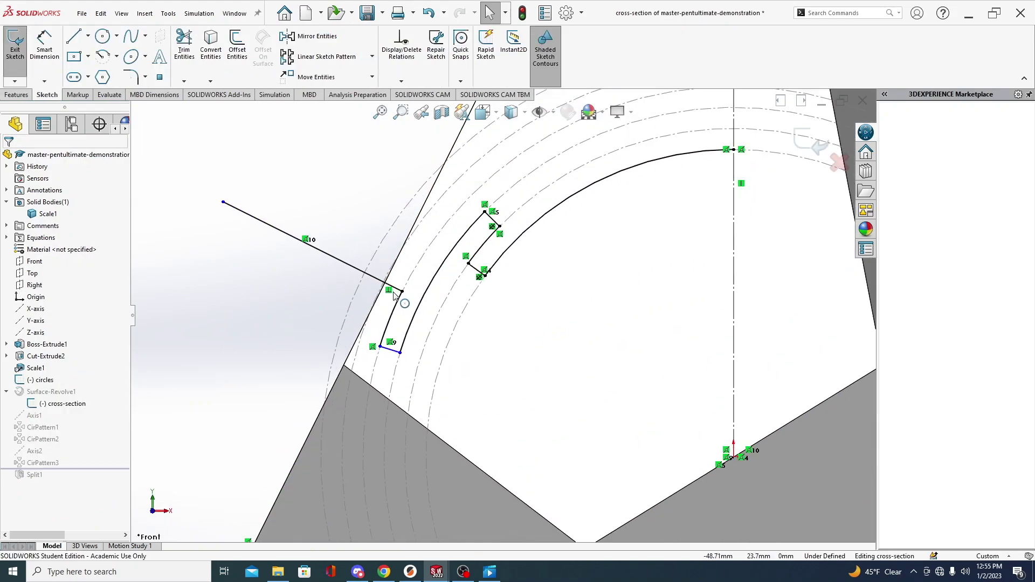
left_click(397, 354)
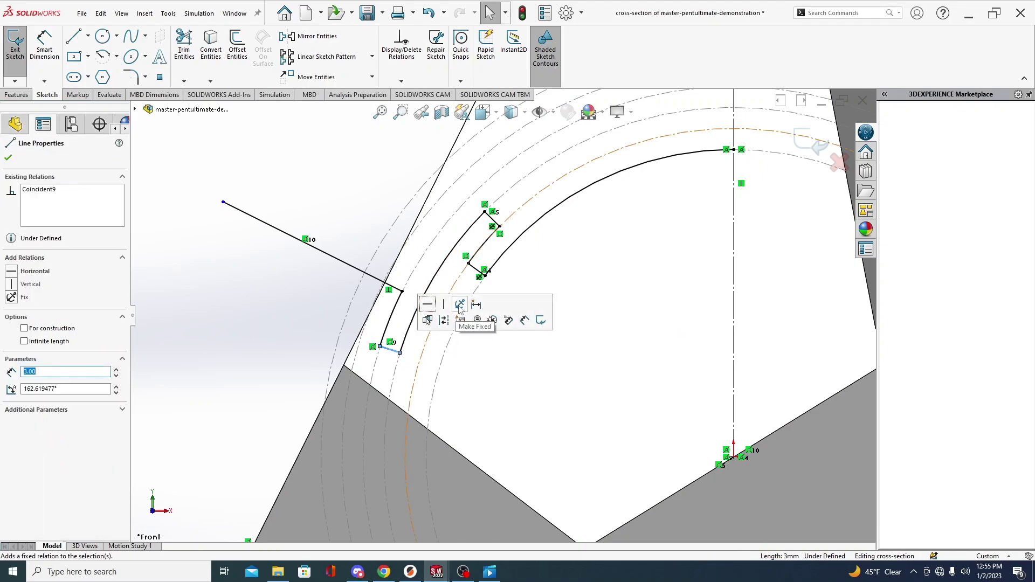
left_click(381, 314)
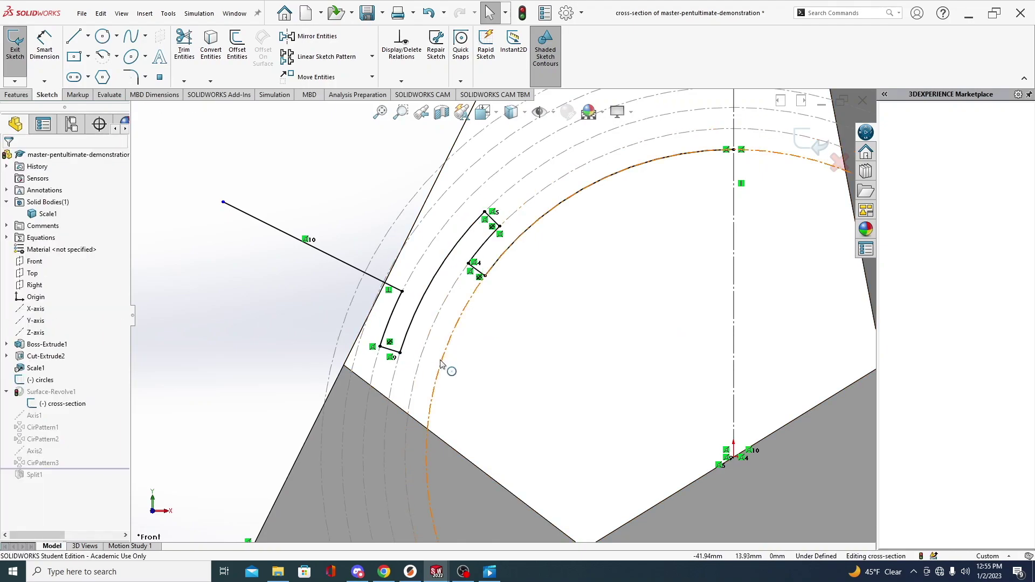
Shrink the innermost guide circle to about 78 mm diameter and shorten the long outer line to end on the next larger guide circle.
double_click(493, 378)
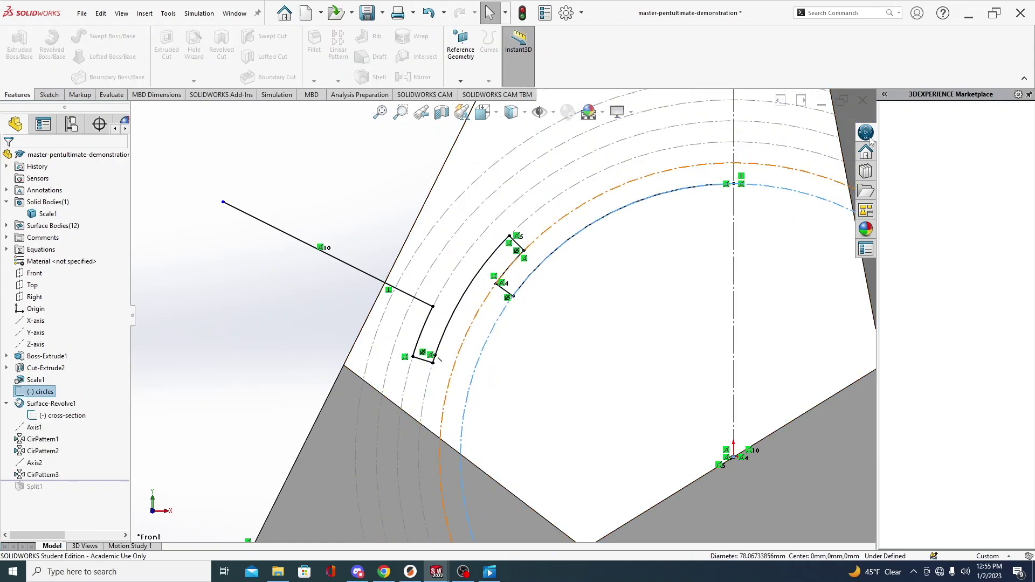
mouse_move(316, 236)
left_mouse_down()
mouse_move(455, 300)
mouse_move(438, 300)
left_mouse_up()
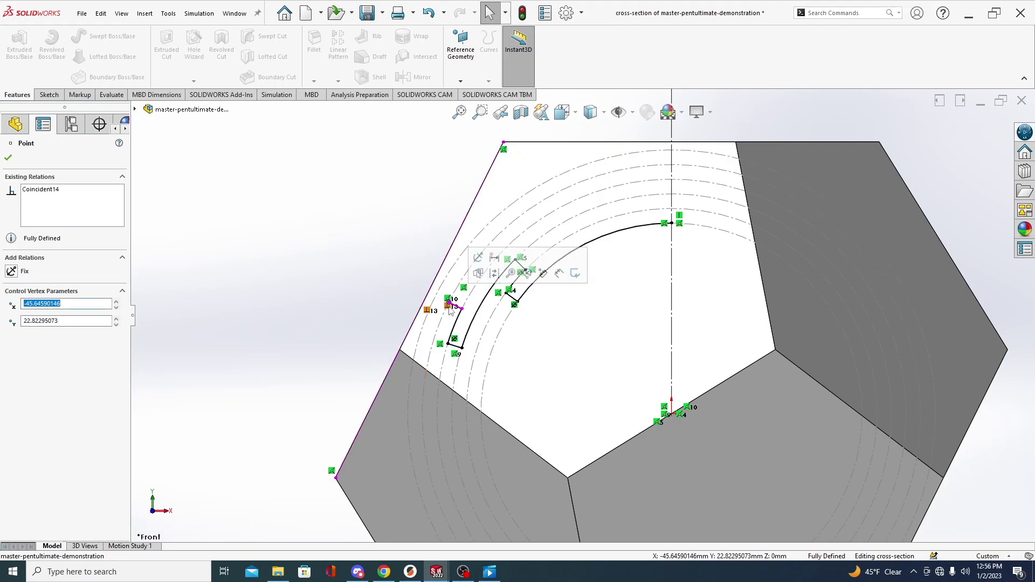
Draw a centre-point arc of about 25° around the origin, running downward from the shortened outer line's free end.
scroll(422, 323, "down", 5)
scroll(647, 334, "up", 6)
key("a")
left_click(728, 391)
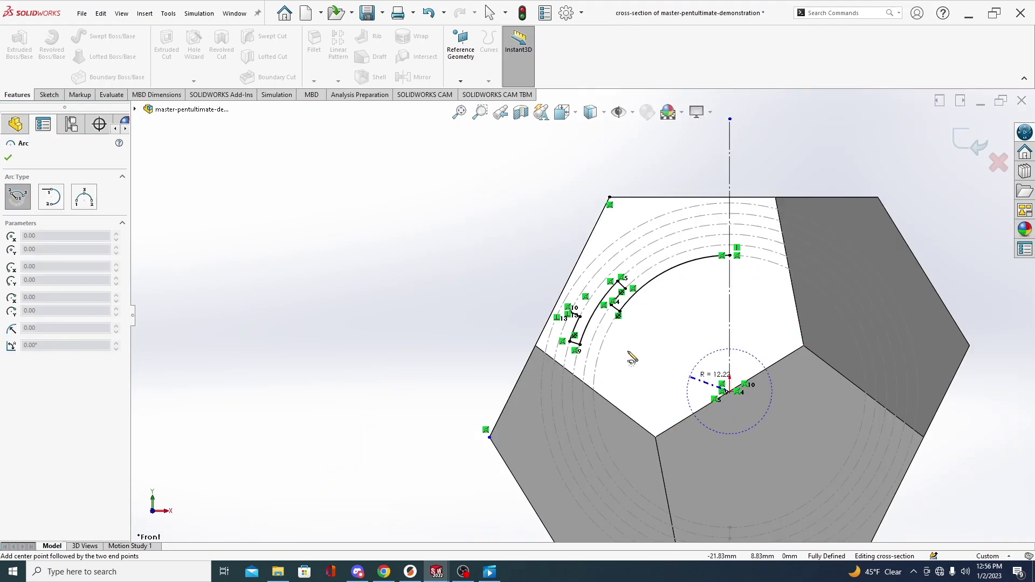
left_click(572, 315)
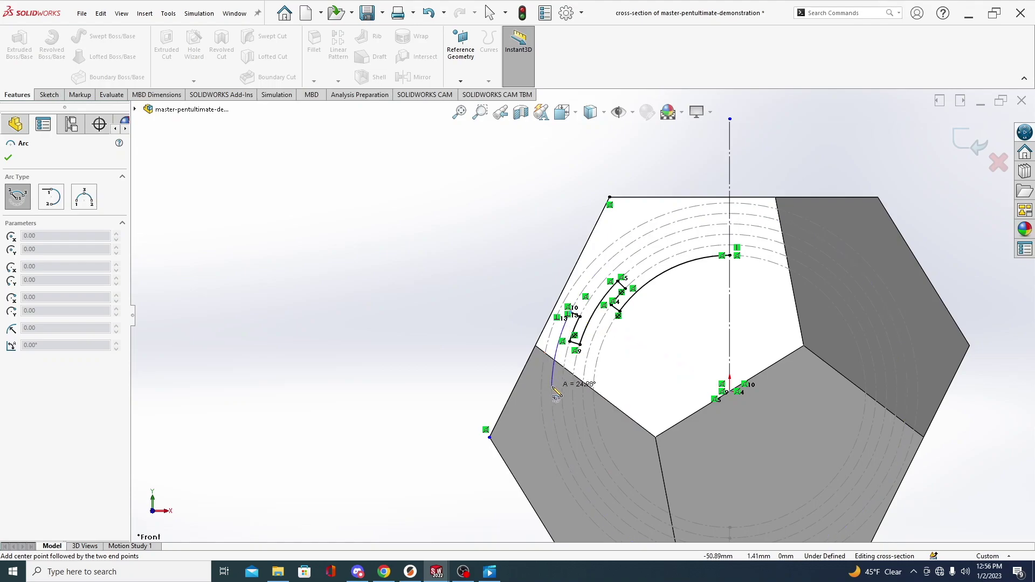
left_click(552, 386)
key("Escape")
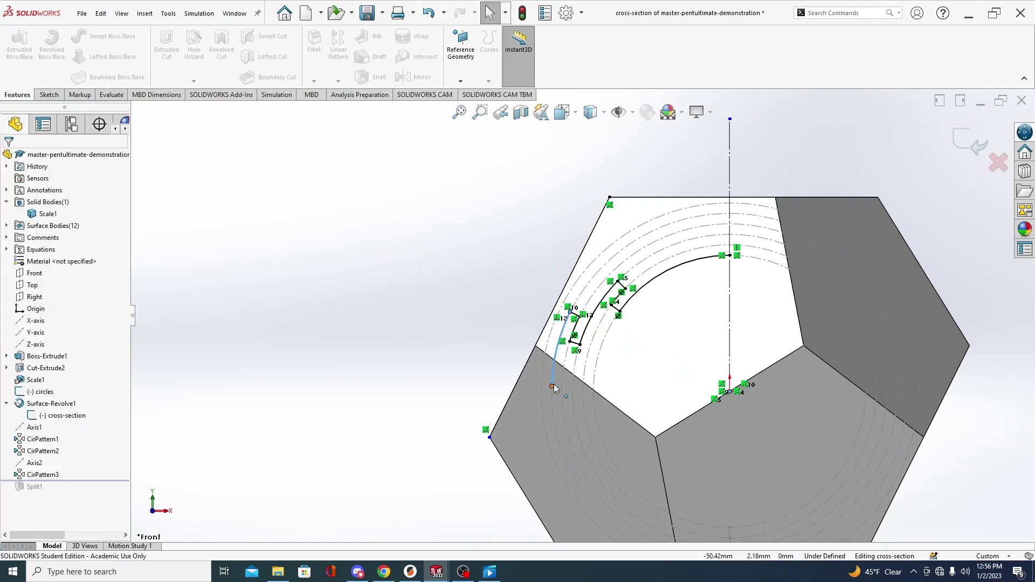
Draw a horizontal line about 3 mm long from the new arc's lower end to the outermost guide circle.
key("l")
left_click(553, 386)
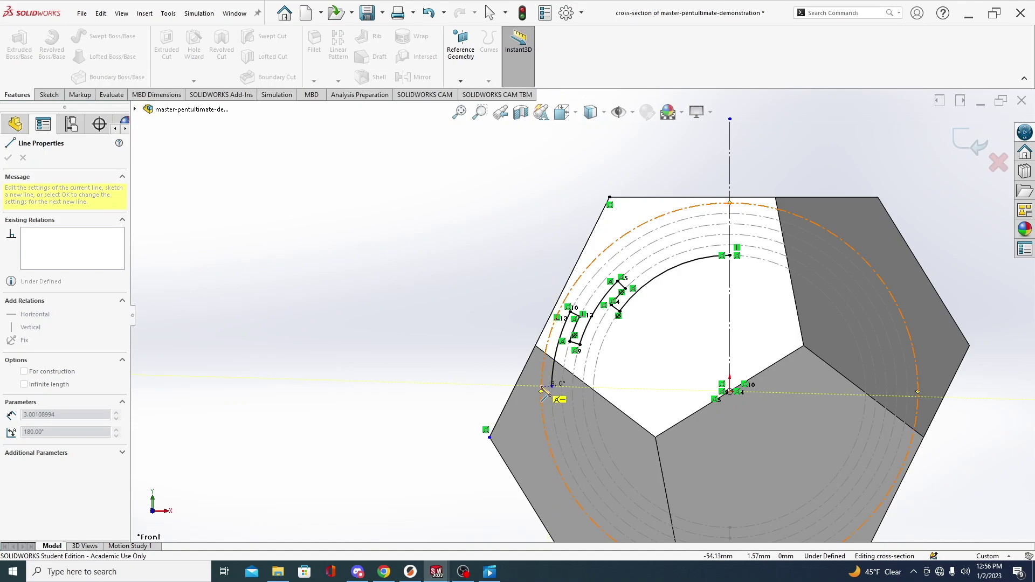
left_click(543, 387)
scroll(542, 388, "down", 5)
key("Escape")
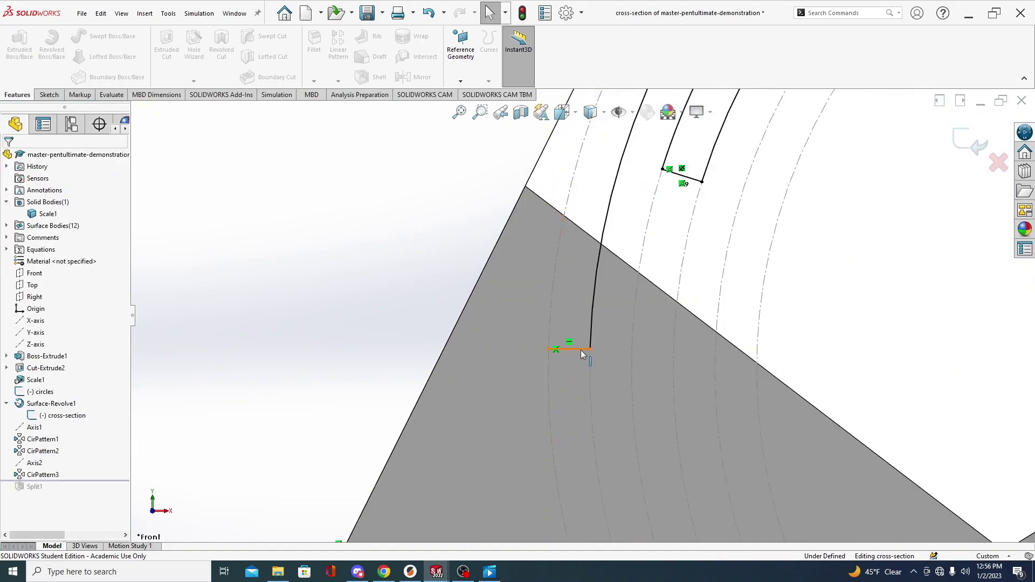
Delete the horizontal relation from the short line at the new arc's lower end.
left_click(580, 350)
left_click(70, 191)
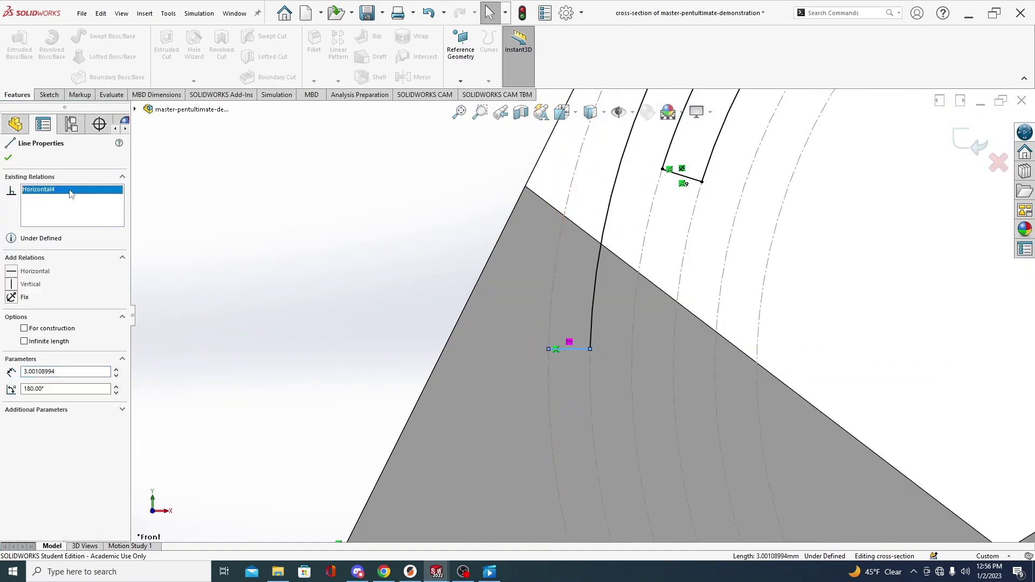
scroll(339, 262, "up", 5)
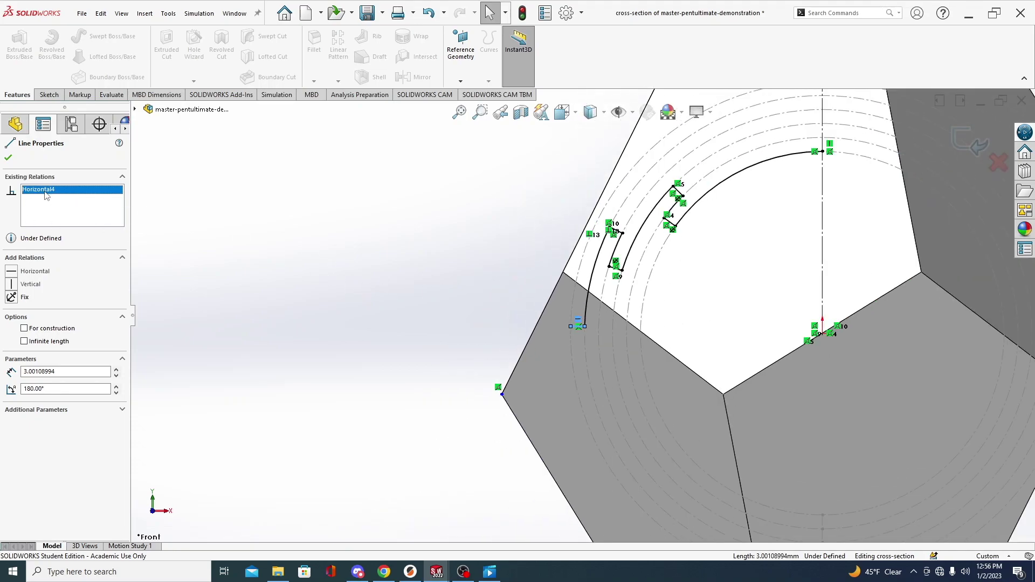
key("Delete")
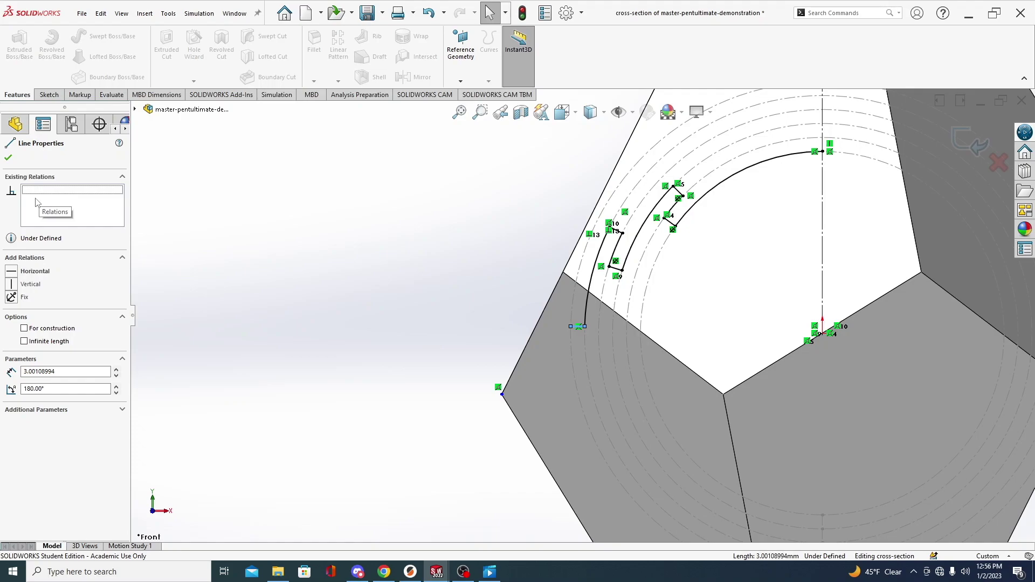
Make the short line at the lower end of the outer arc radial by adding a coincident relation between it and the origin.
scroll(561, 319, "down", 2)
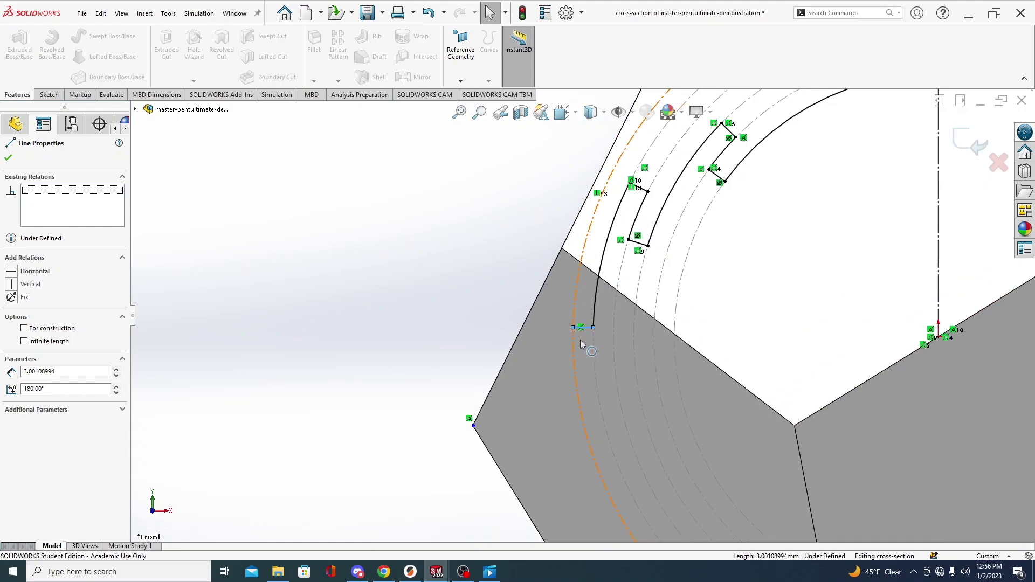
left_click_drag(574, 320, 576, 302)
left_click(576, 306)
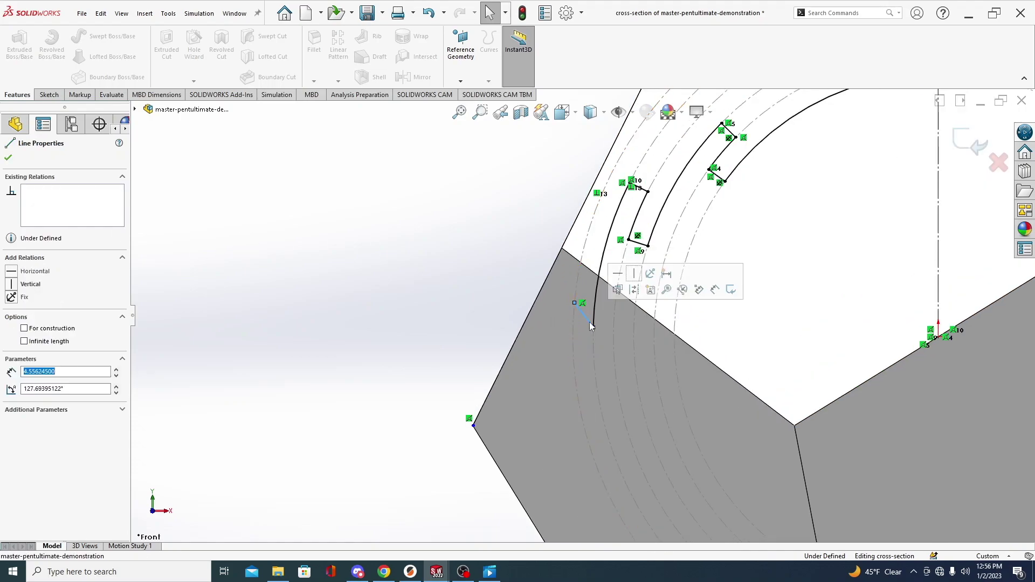
left_click_drag(575, 304, 573, 323)
left_click(582, 325)
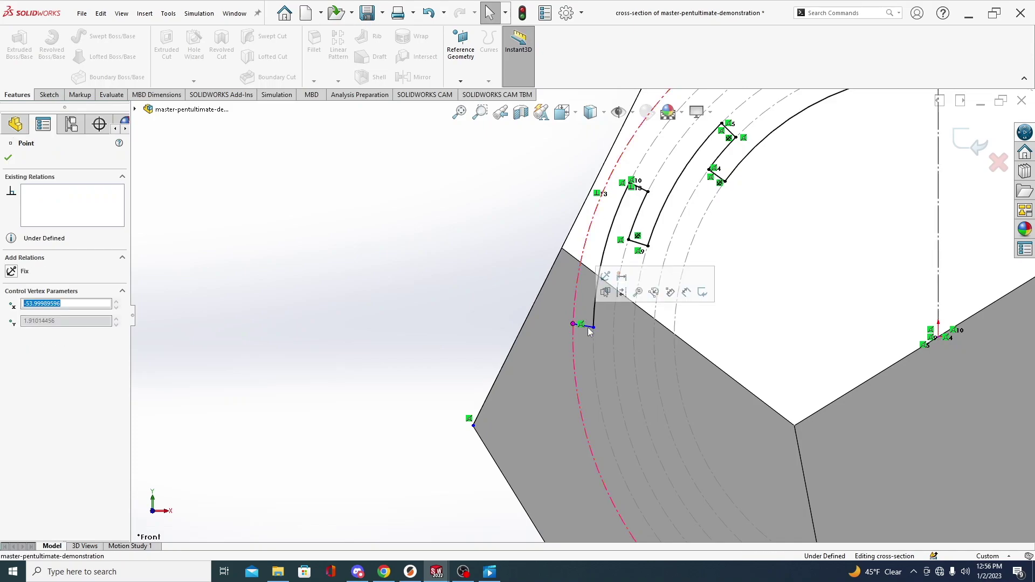
left_click(938, 339)
left_click(924, 345, "ctrl")
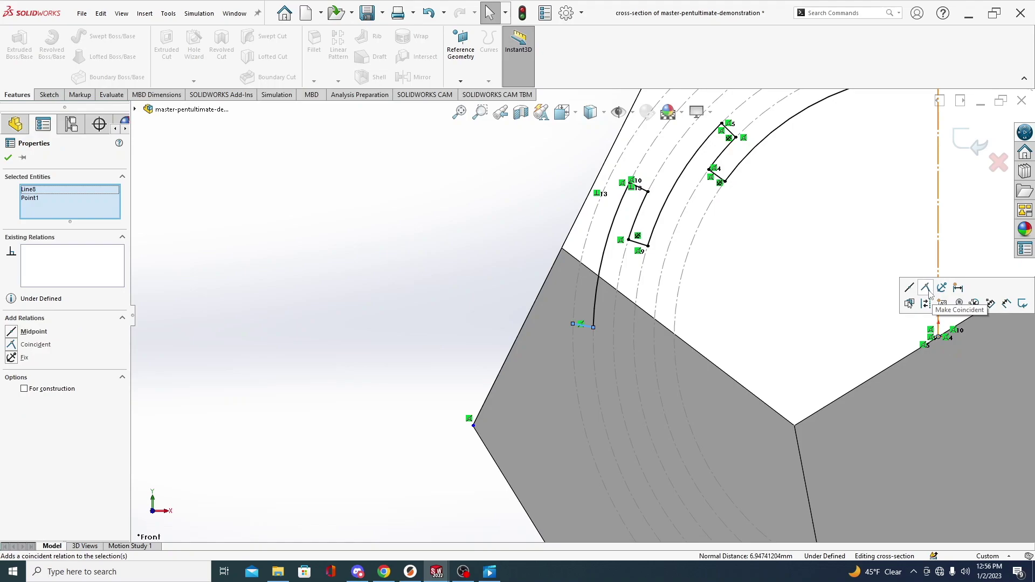
left_click(907, 282)
left_click(418, 244)
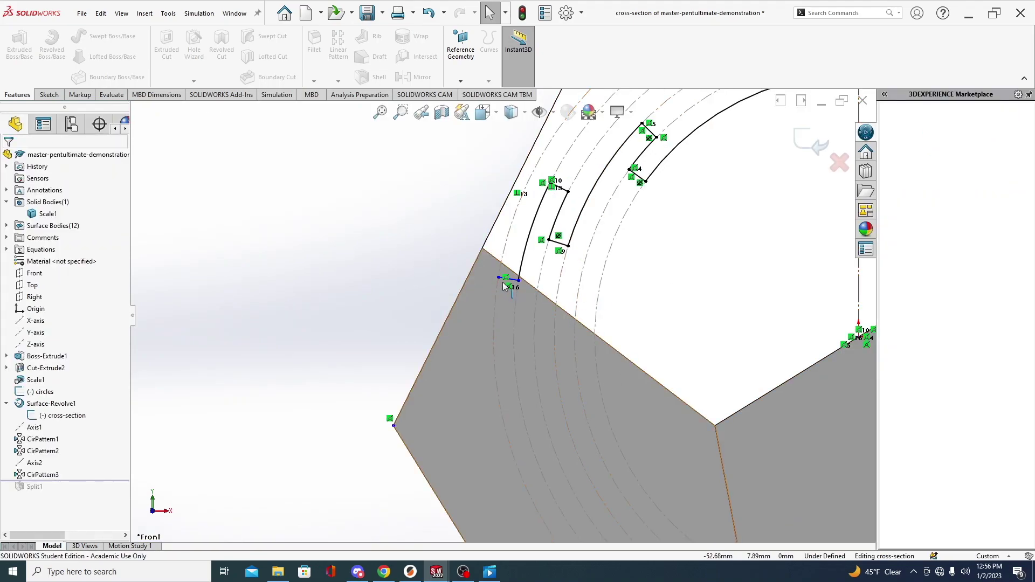
Lower the short radial line slightly and draw a centre-point arc of about 3° around the origin, running upward from its outer end.
left_click(499, 278)
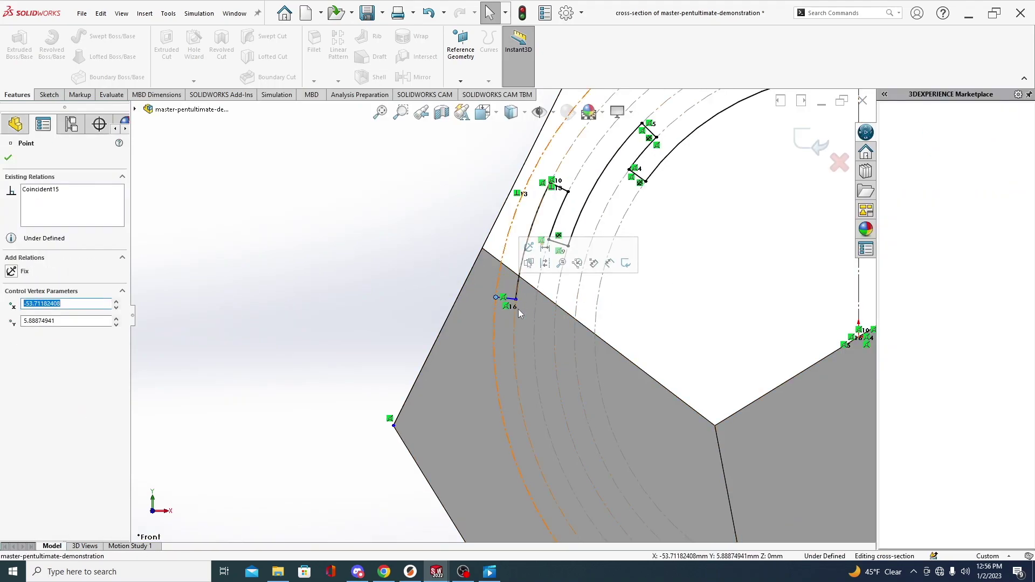
scroll(611, 310, "up", 2)
scroll(615, 313, "up", 3)
scroll(520, 296, "down", 5)
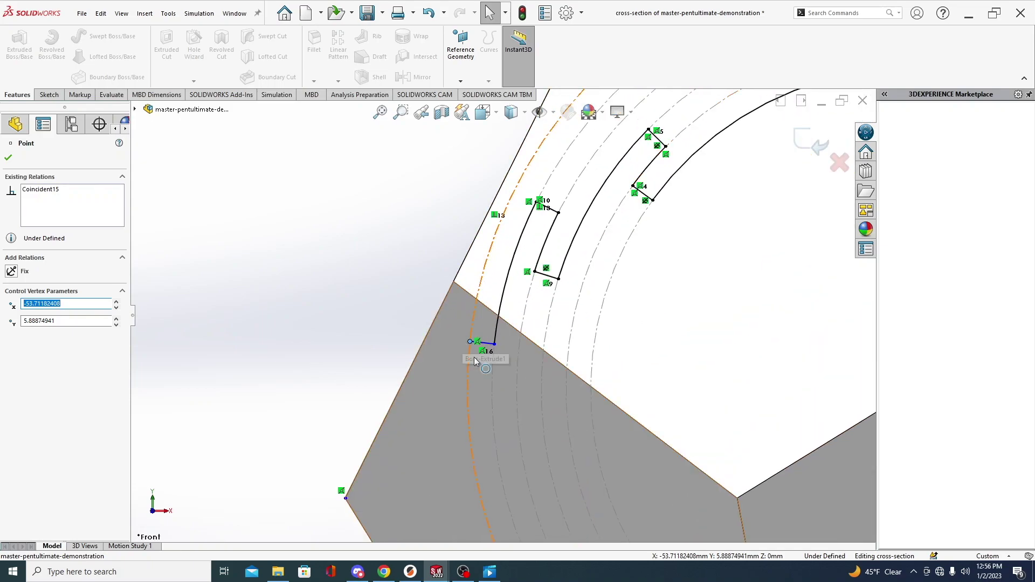
scroll(482, 364, "up", 1)
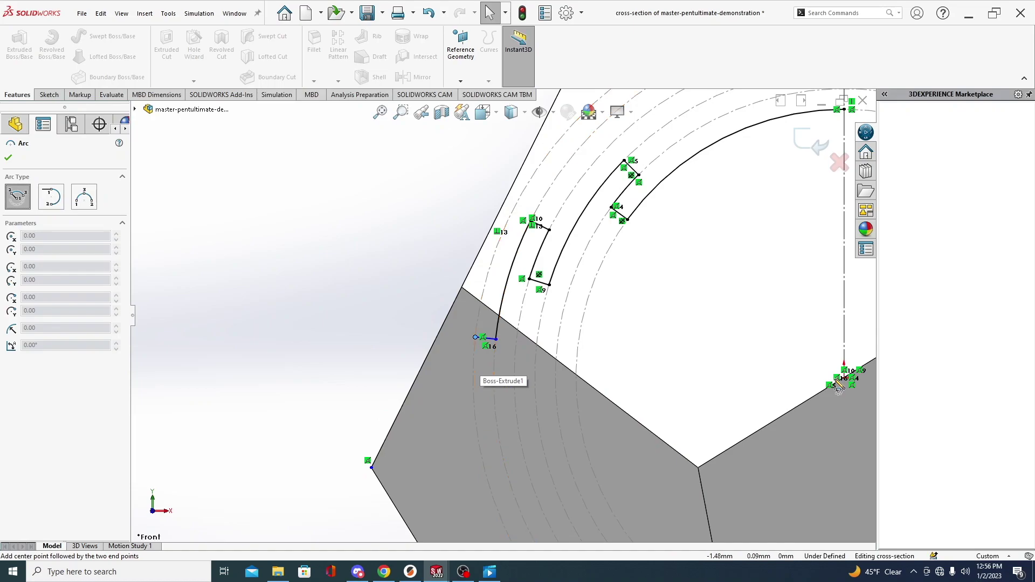
key("a")
left_click(844, 376)
left_click(476, 338)
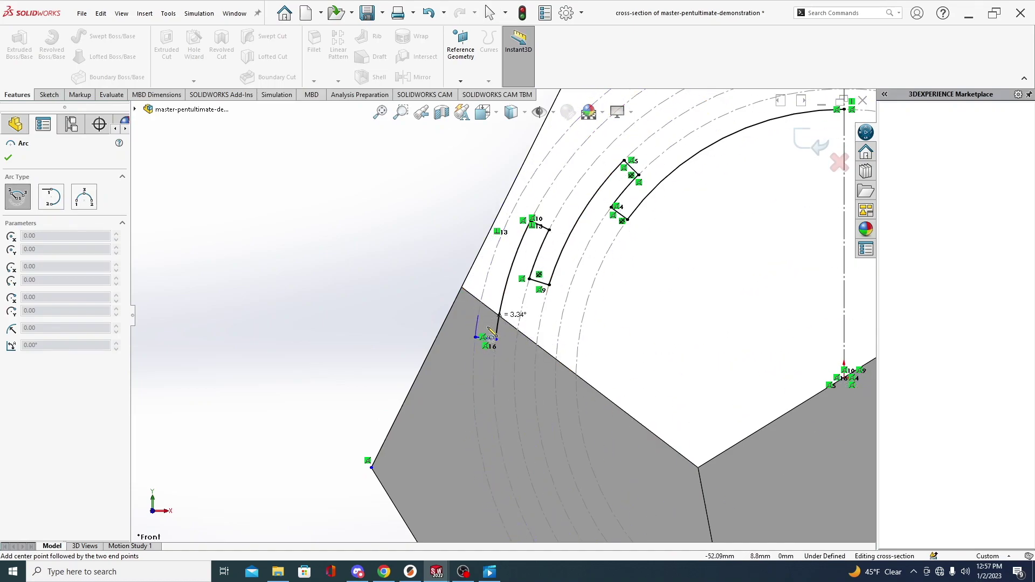
left_click(478, 321)
Draw a horizontal line about 27 mm long from the new short arc's upper end outward past the edge of the dodecahedron.
key("l")
left_click(477, 321)
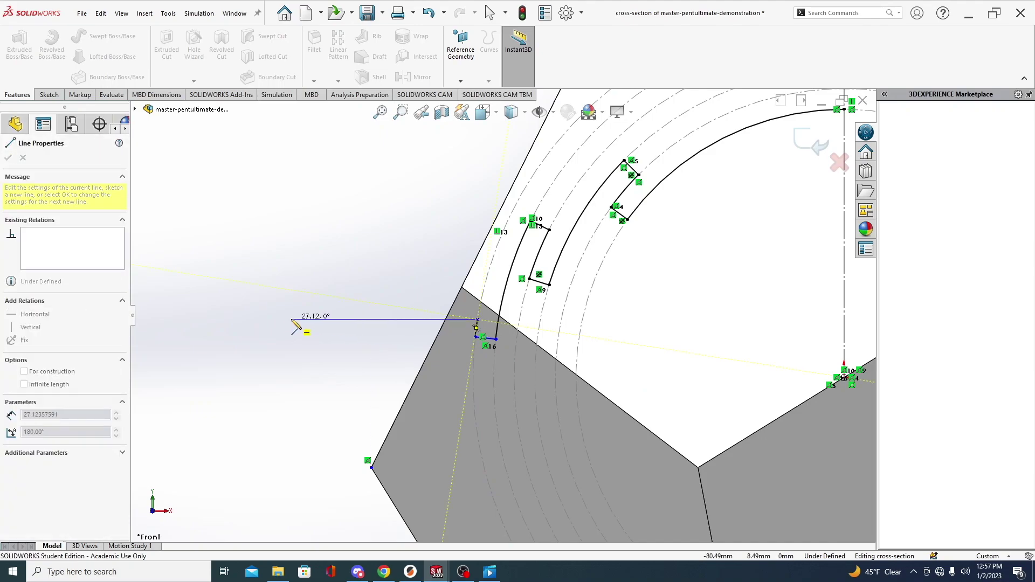
left_click(292, 319)
key("Escape")
scroll(457, 338, "up", 4)
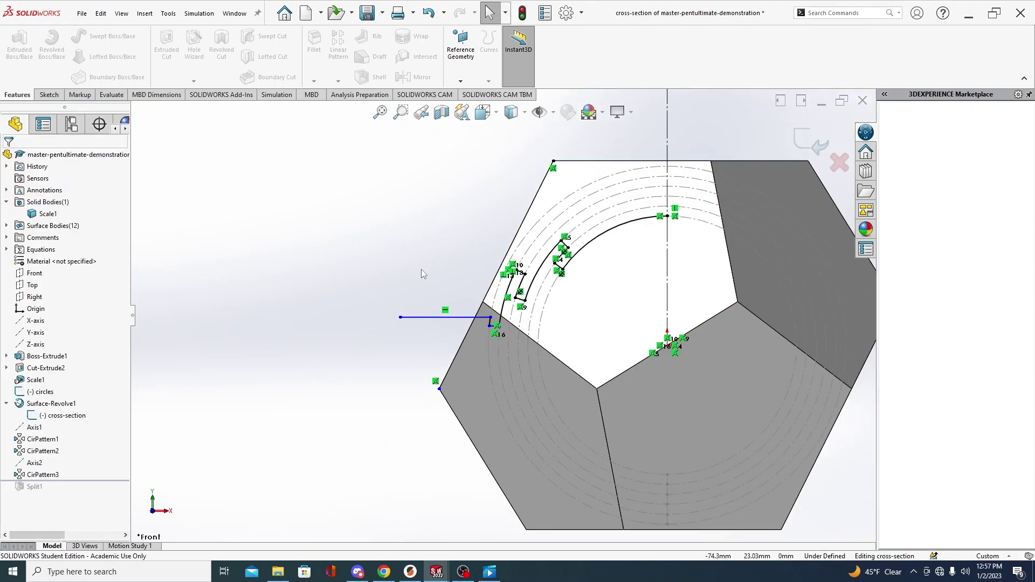
scroll(486, 322, "down", 4)
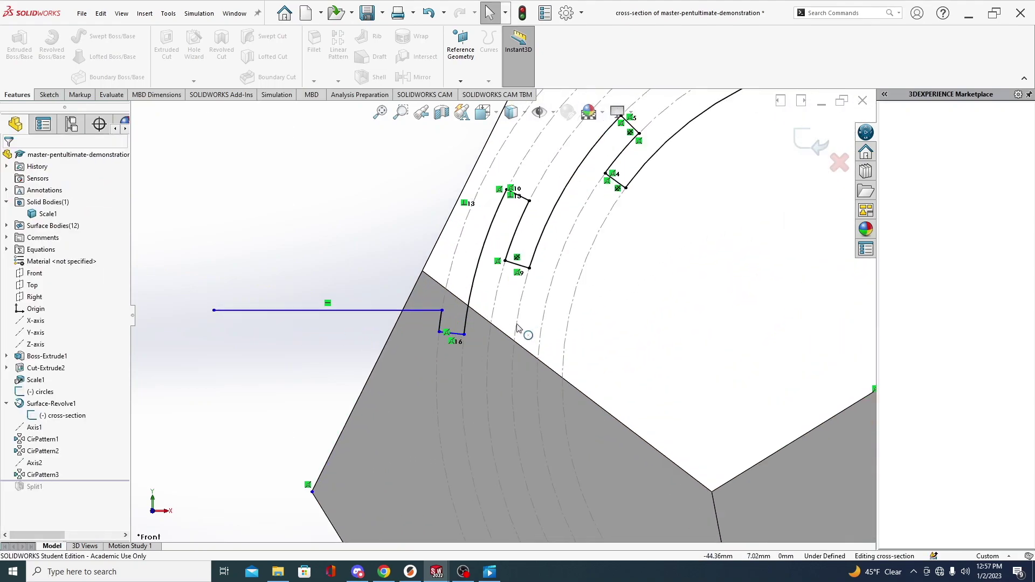
left_click(244, 311)
left_click(211, 214)
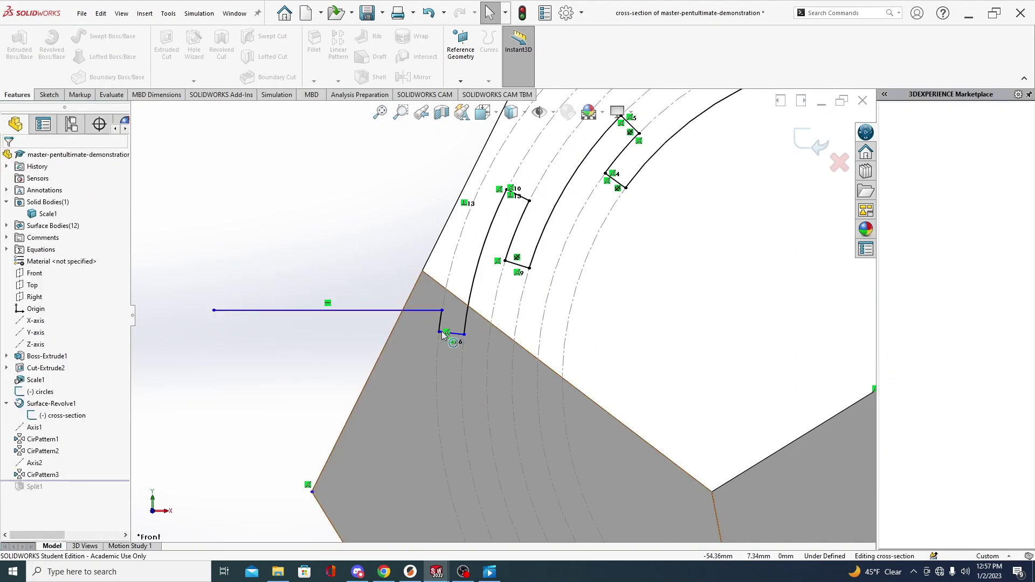
Exit the cross-section sketch and rebuild the part with the revolved surface, its circular patterns and the split.
left_click(464, 335)
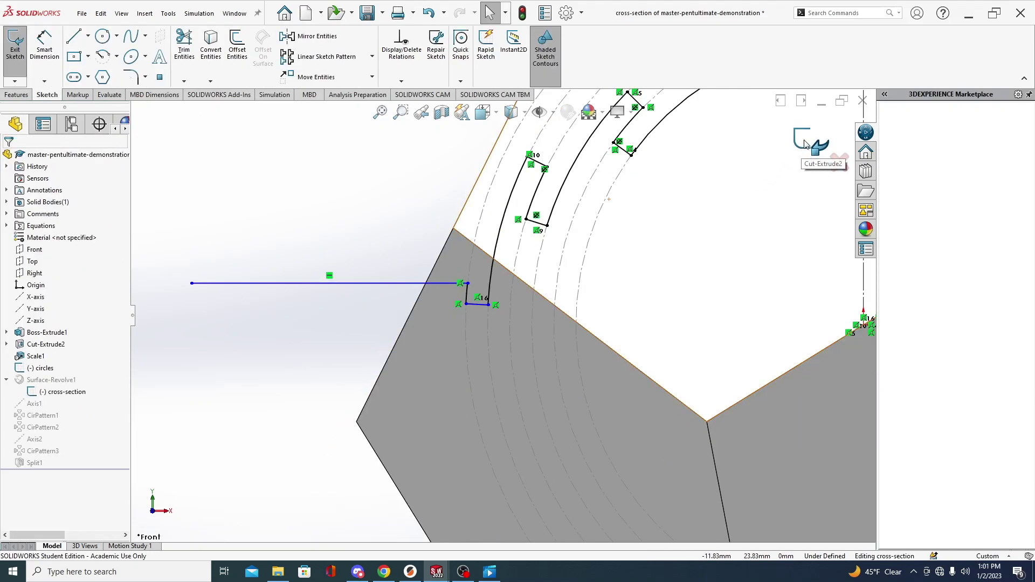
key("ctrl+b")
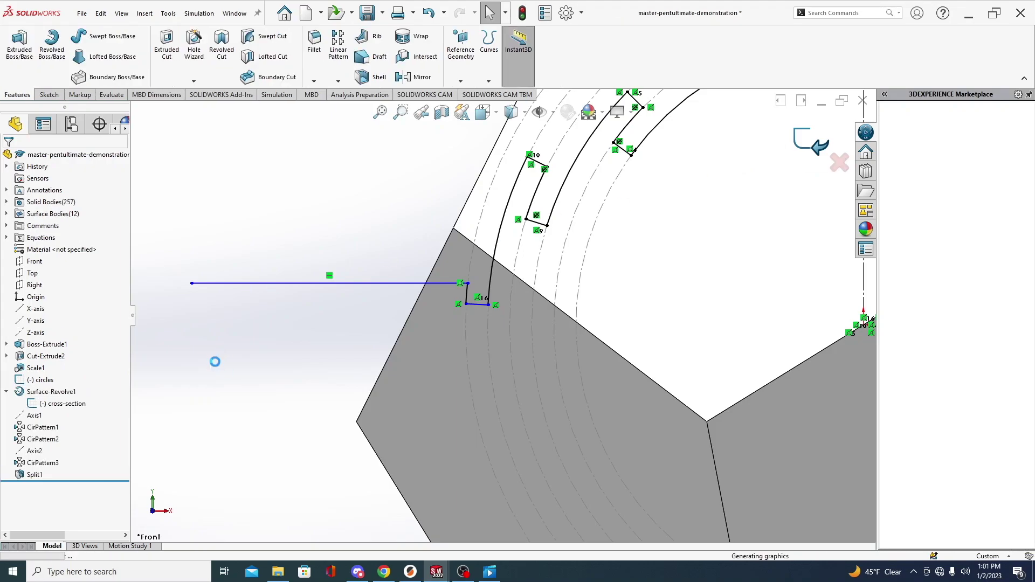
middle_click_drag(217, 367, 392, 464)
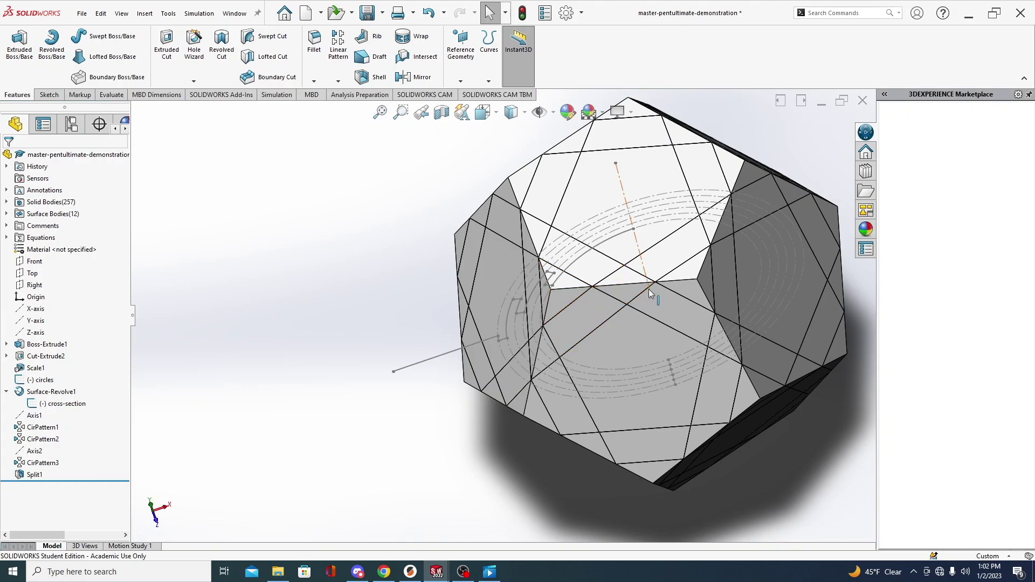
Select a pentagonal centre piece and neighbouring pieces of the split dodecahedron and isolate them.
left_click(651, 306)
middle_click_drag(651, 307, 598, 318)
left_click(563, 263)
left_click(596, 216)
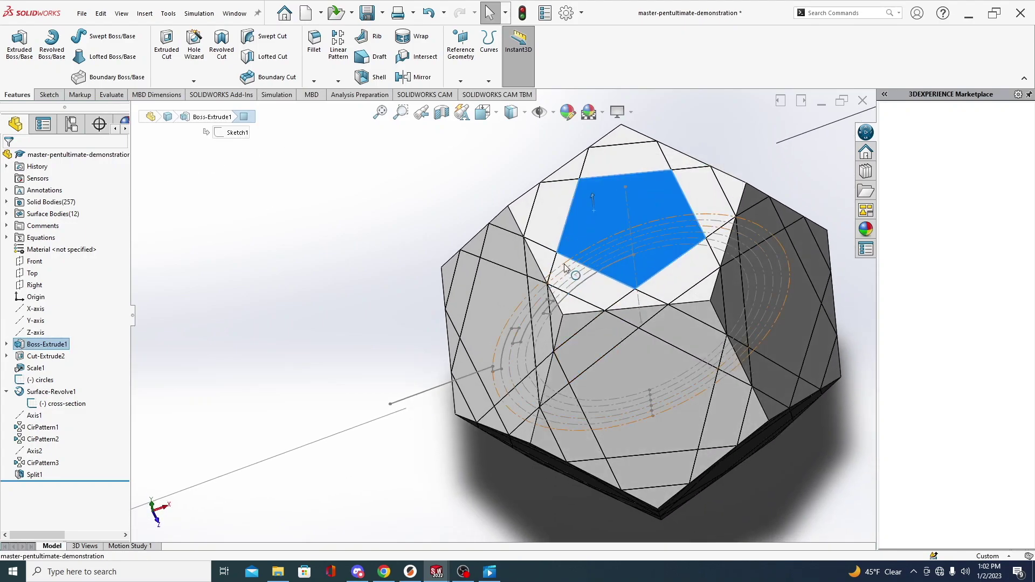
right_click(564, 266)
left_click(588, 302)
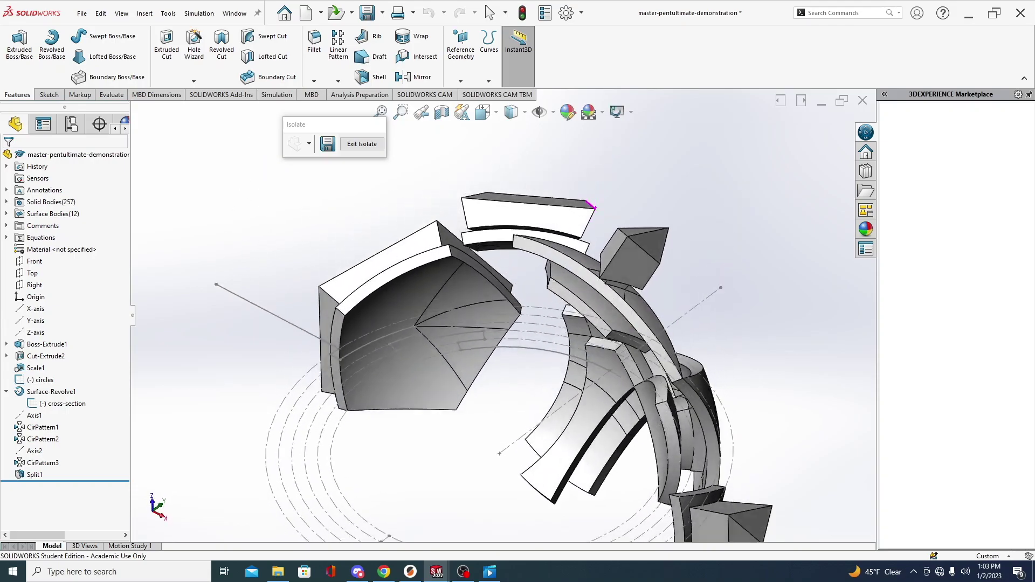
Examine the isolated pieces from several sides, especially the small foot beneath the corner piece and its fit against the curved shells.
middle_click_drag(593, 206, 638, 264)
scroll(625, 327, "up", 5)
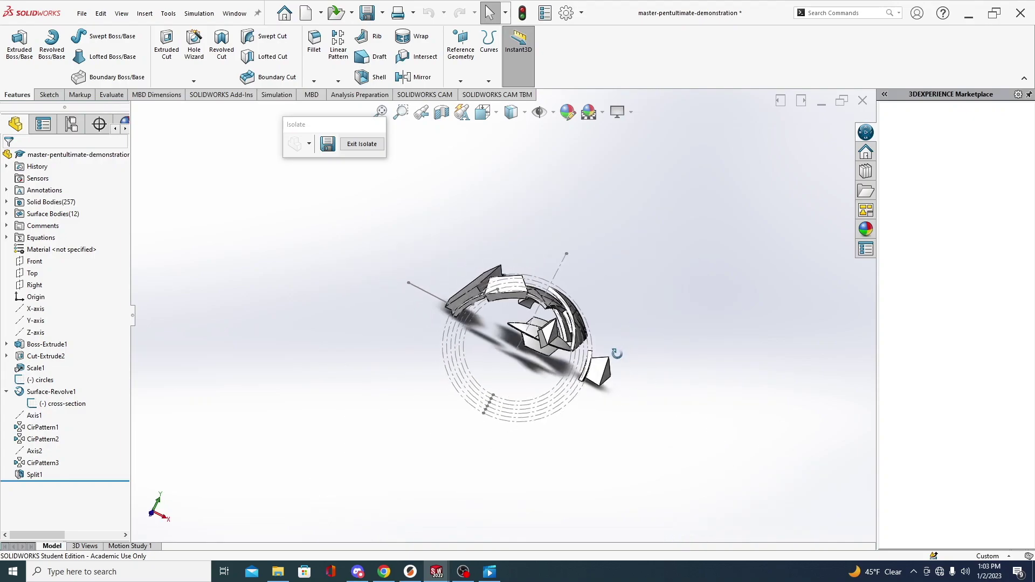
middle_click_drag(616, 353, 542, 256)
middle_click_drag(533, 168, 606, 296)
scroll(546, 314, "down", 5)
middle_click_drag(545, 314, 517, 363)
scroll(502, 286, "down", 5)
scroll(406, 398, "down", 8)
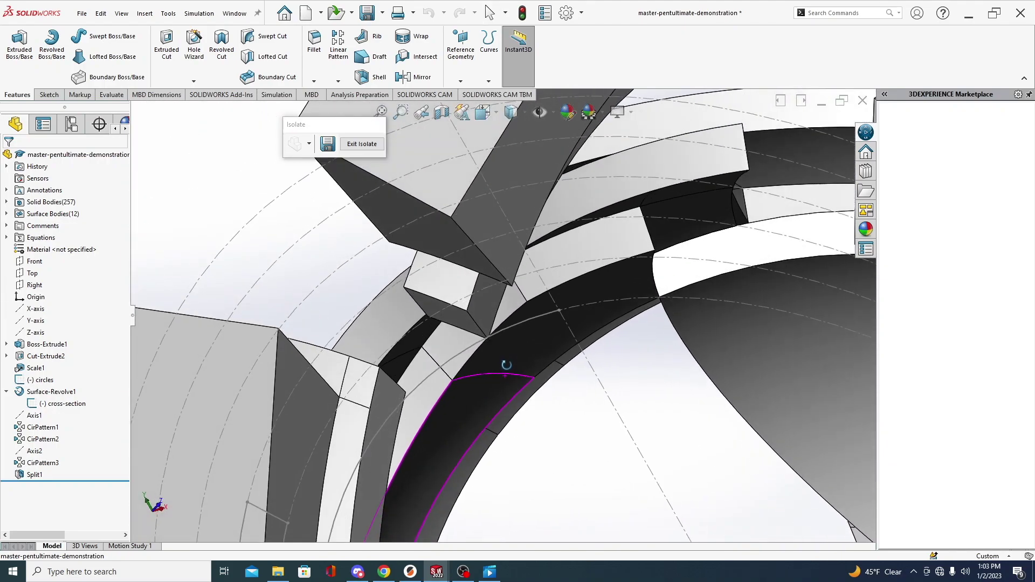
middle_click_drag(507, 365, 455, 336)
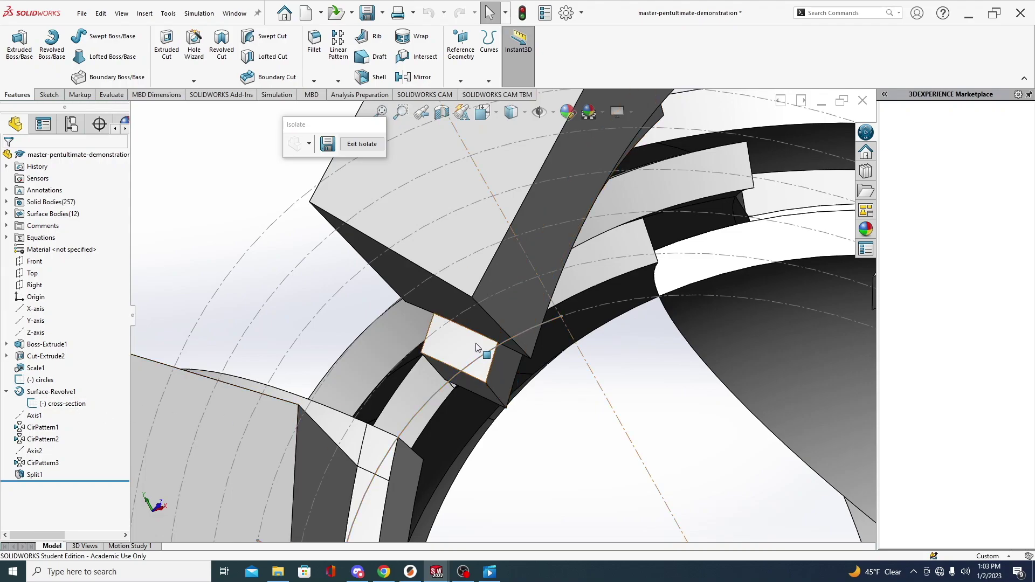
scroll(507, 269, "up", 10)
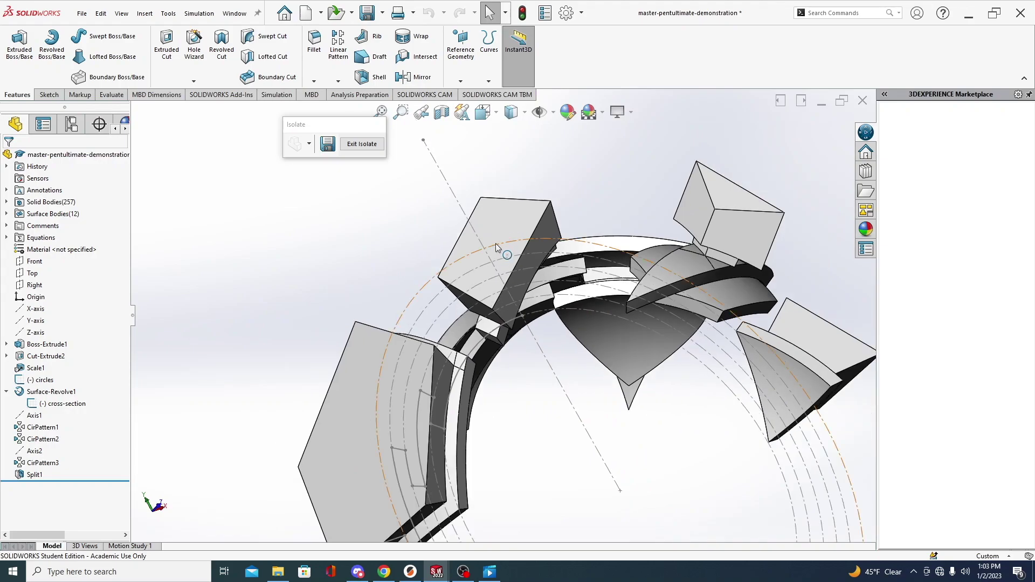
scroll(476, 278, "up", 2)
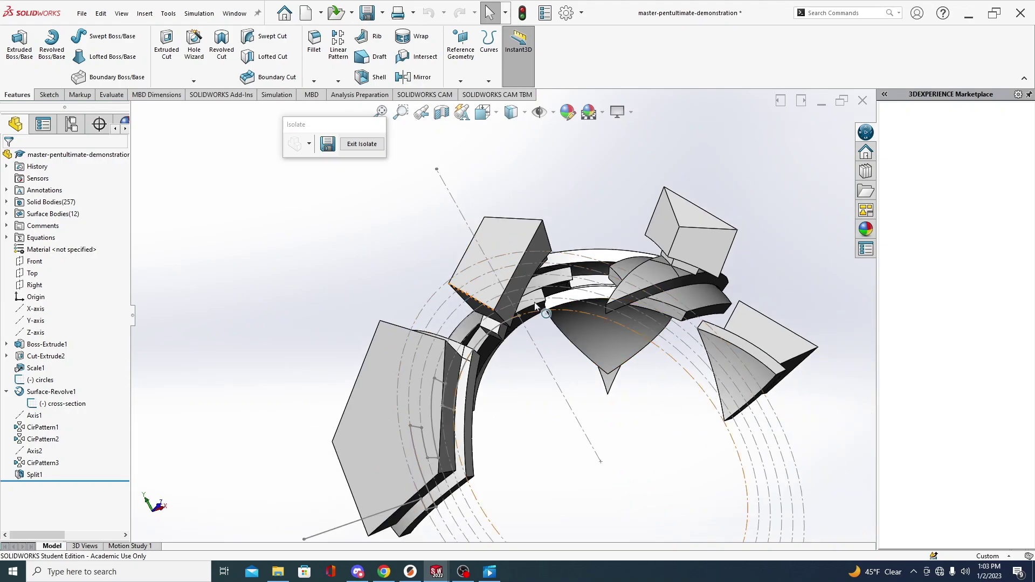
middle_click_drag(535, 306, 487, 270)
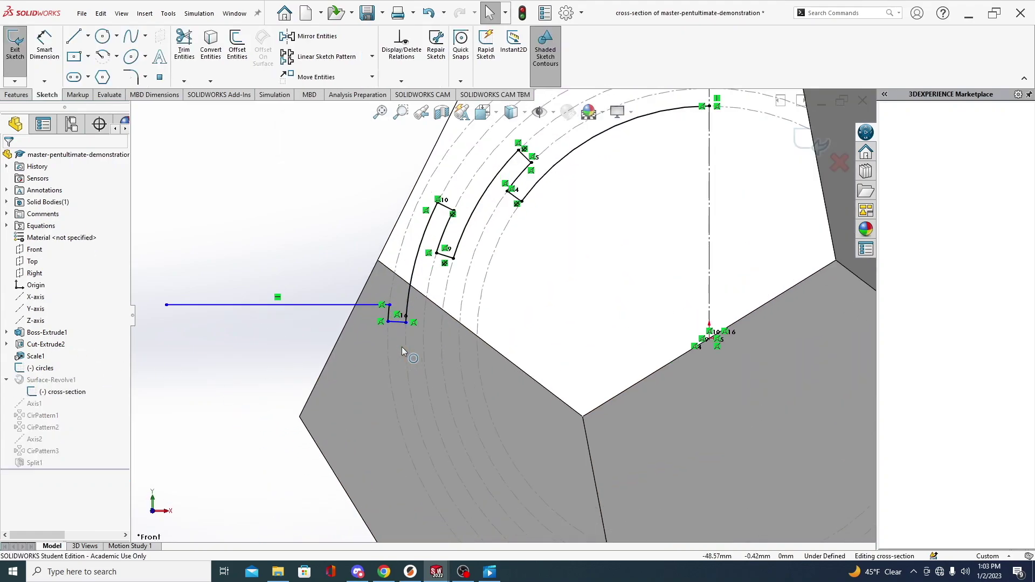
Move the short radial line slightly lower along the guide circles in the cross-section sketch and rebuild the part.
scroll(402, 351, "down", 5)
left_click(447, 321)
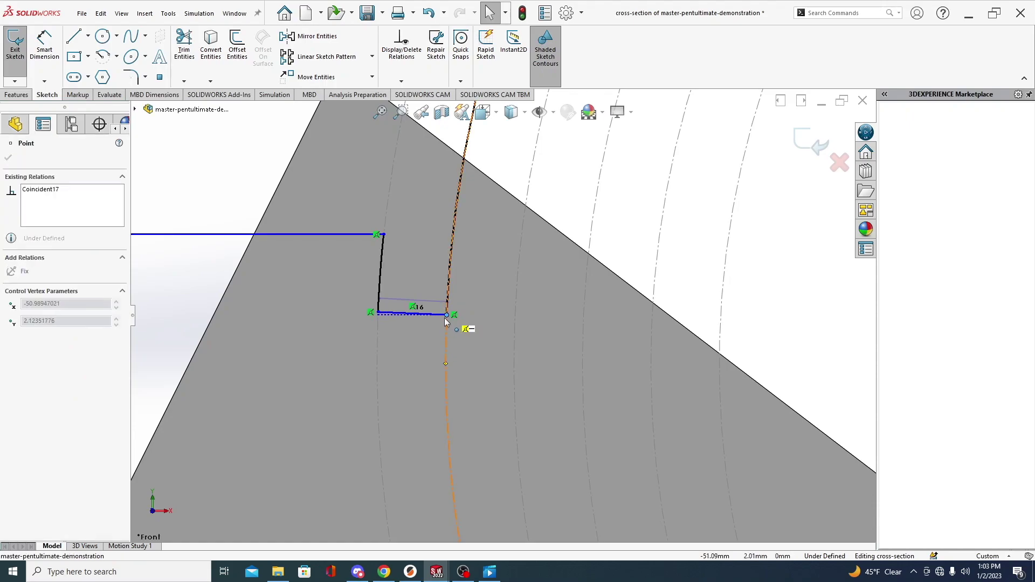
left_click(807, 137)
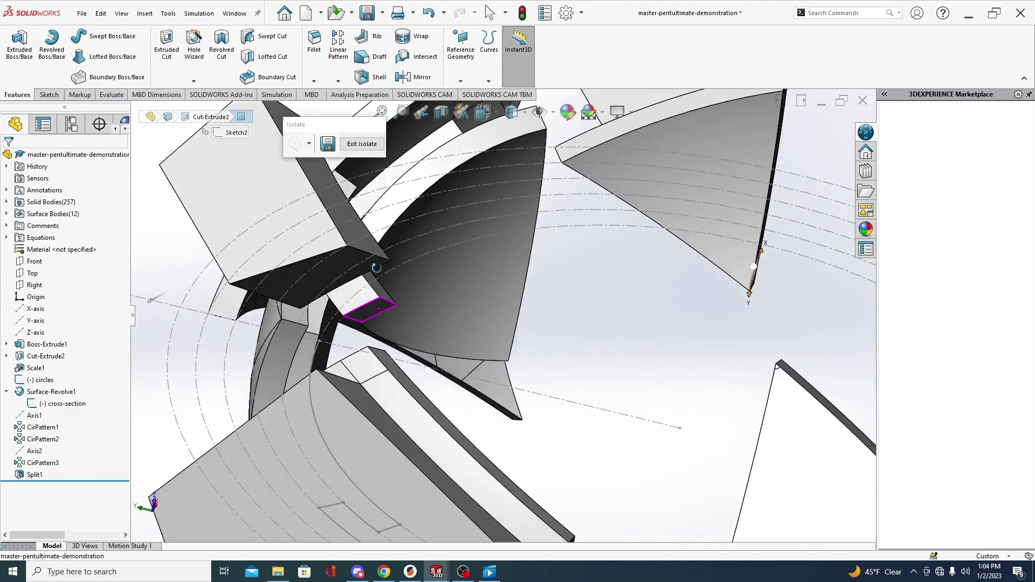
Inspect the rebuilt isolated pieces, checking the thin inner shell, its small projecting tab and the surrounding interlocking pieces.
middle_click_drag(364, 293, 723, 307)
scroll(509, 317, "down", 6)
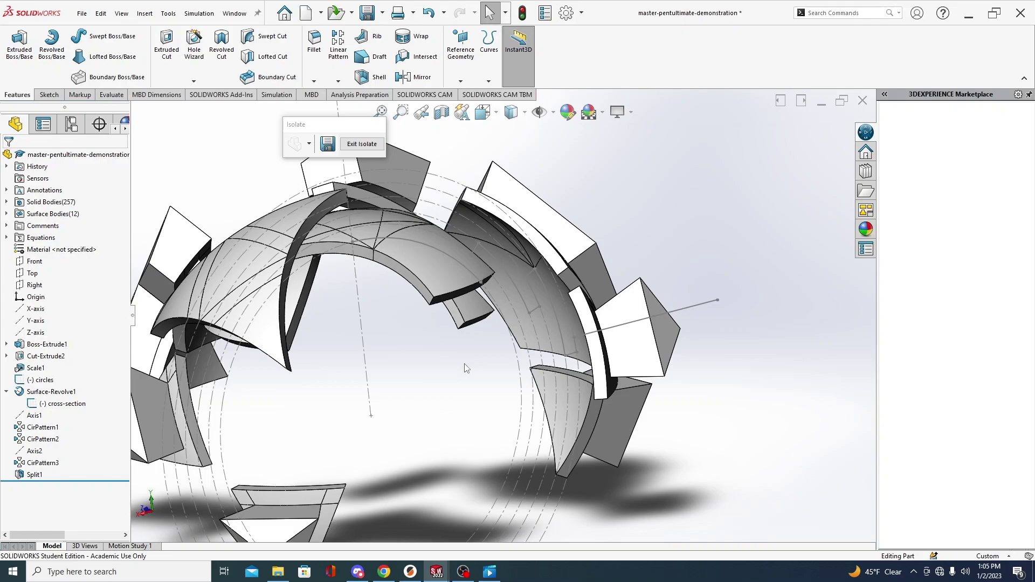
mouse_move(486, 363)
middle_mouse_down()
mouse_move(458, 293)
mouse_move(485, 376)
mouse_move(497, 378)
middle_mouse_up()
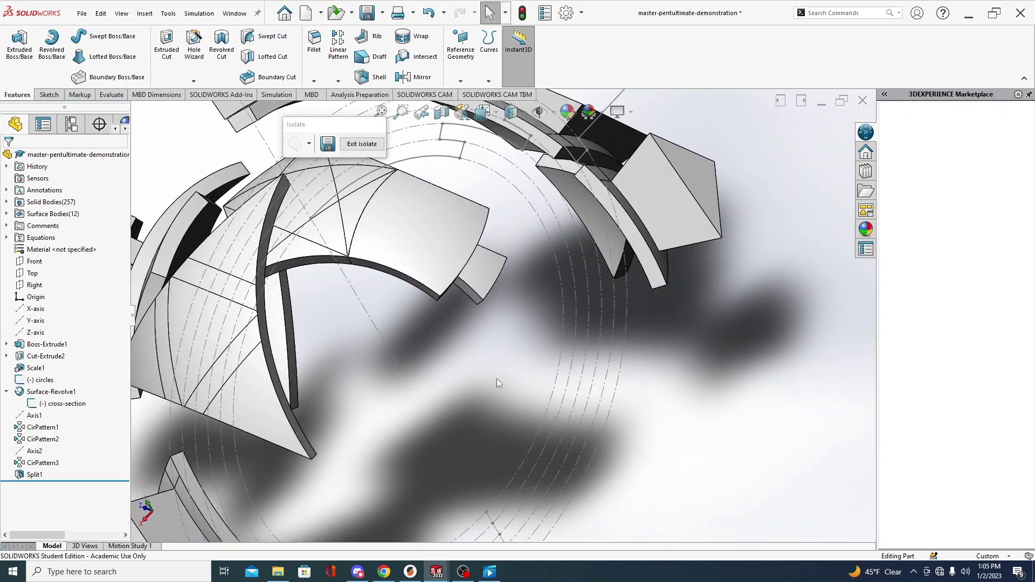
scroll(482, 349, "up", 5)
scroll(465, 281, "down", 7)
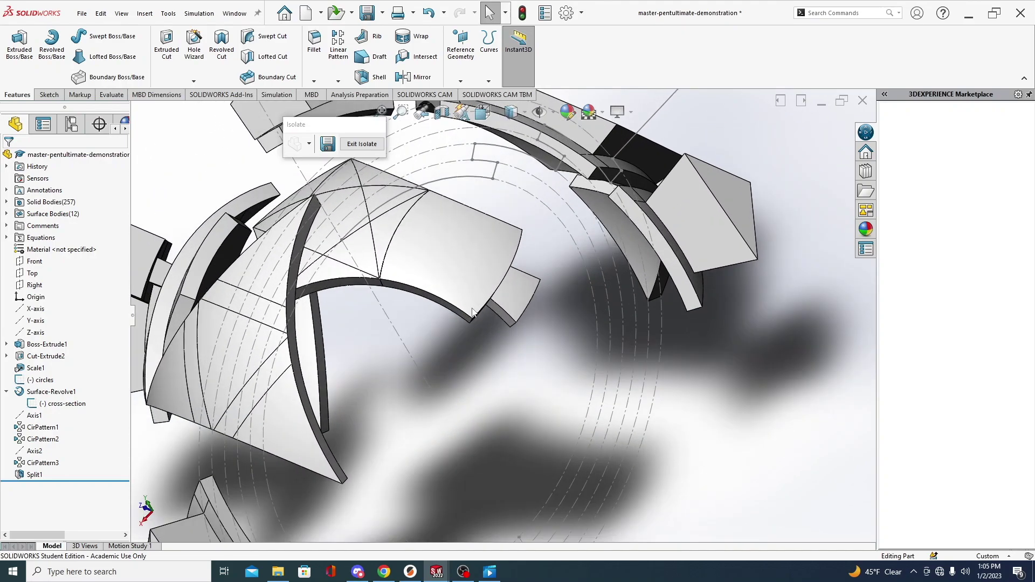
left_click(472, 272)
middle_click_drag(496, 353, 446, 306)
middle_click_drag(571, 183, 468, 332)
left_click(472, 357)
middle_click_drag(458, 376, 445, 435)
mouse_move(479, 299)
middle_mouse_down()
mouse_move(469, 308)
mouse_move(480, 280)
middle_mouse_up()
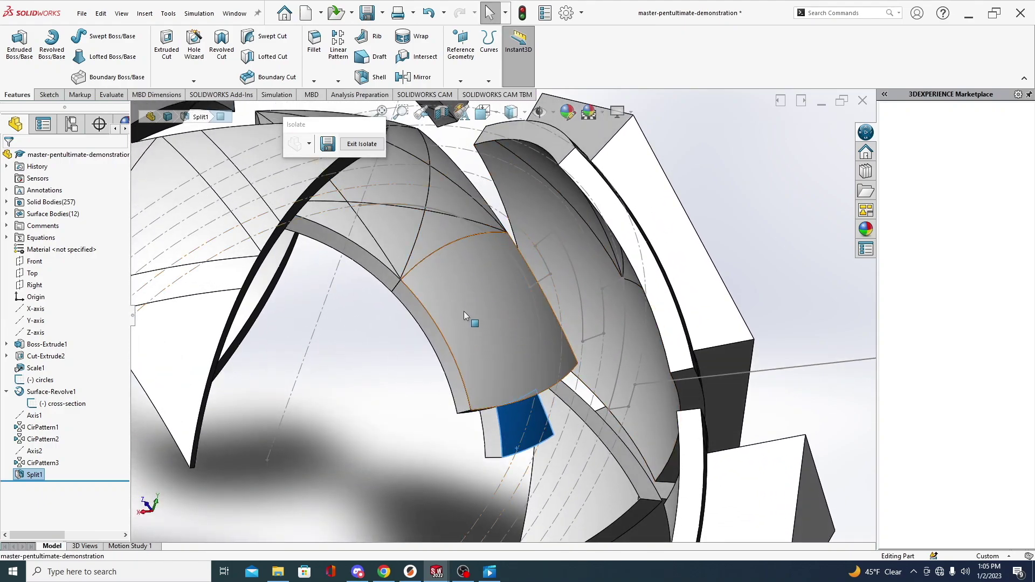
scroll(463, 311, "up", 5)
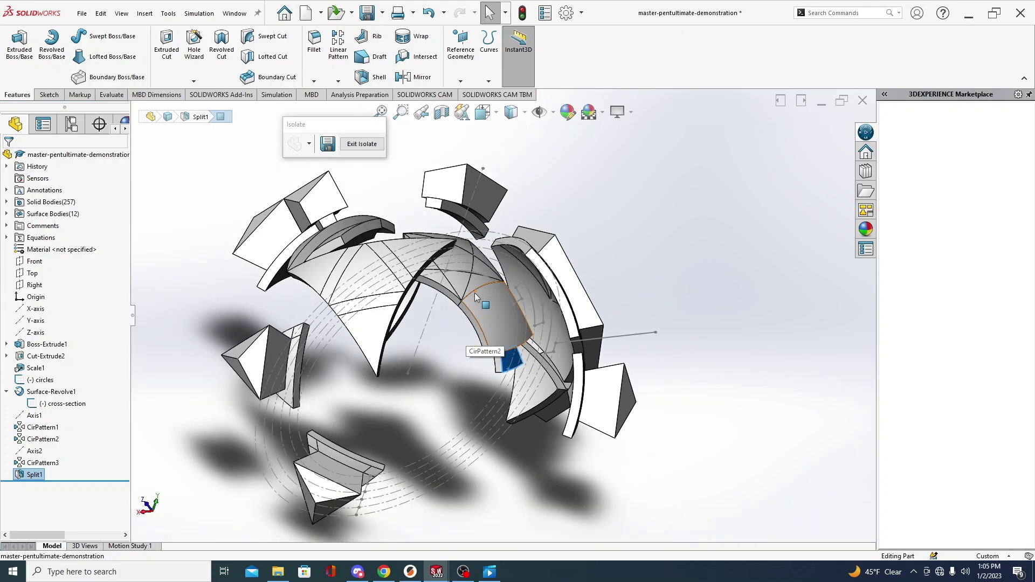
middle_click_drag(475, 293, 429, 259)
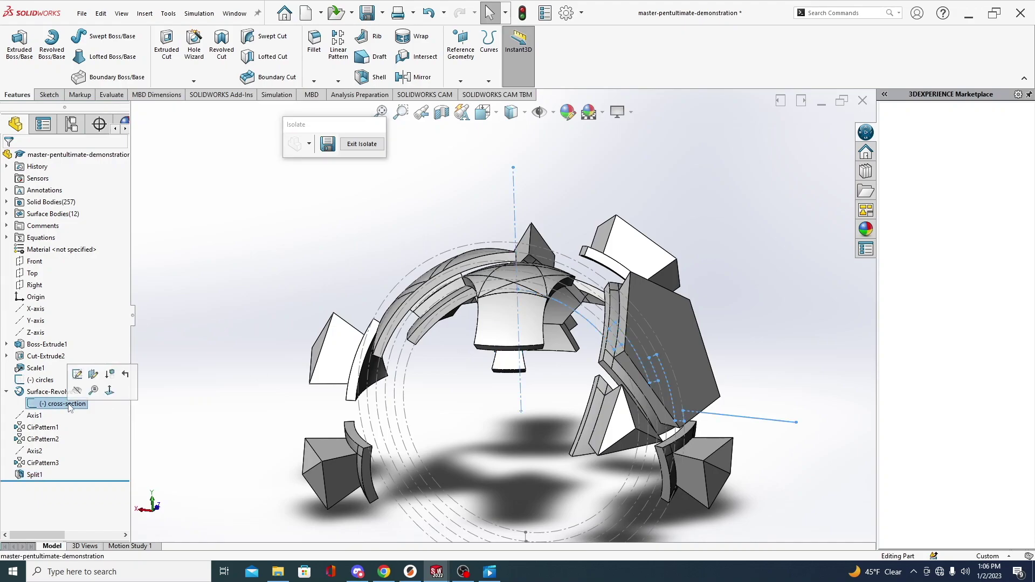
View the isolated pieces normal to the cross-section sketch and compare their steps with the cut profile.
key("ctrl+8")
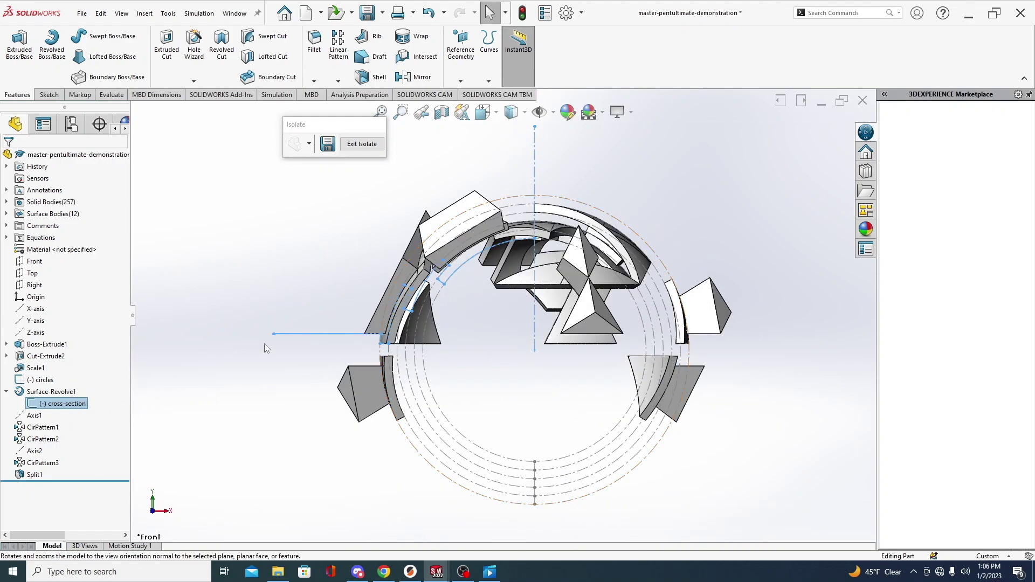
left_click(303, 302)
middle_click_drag(305, 271, 415, 480)
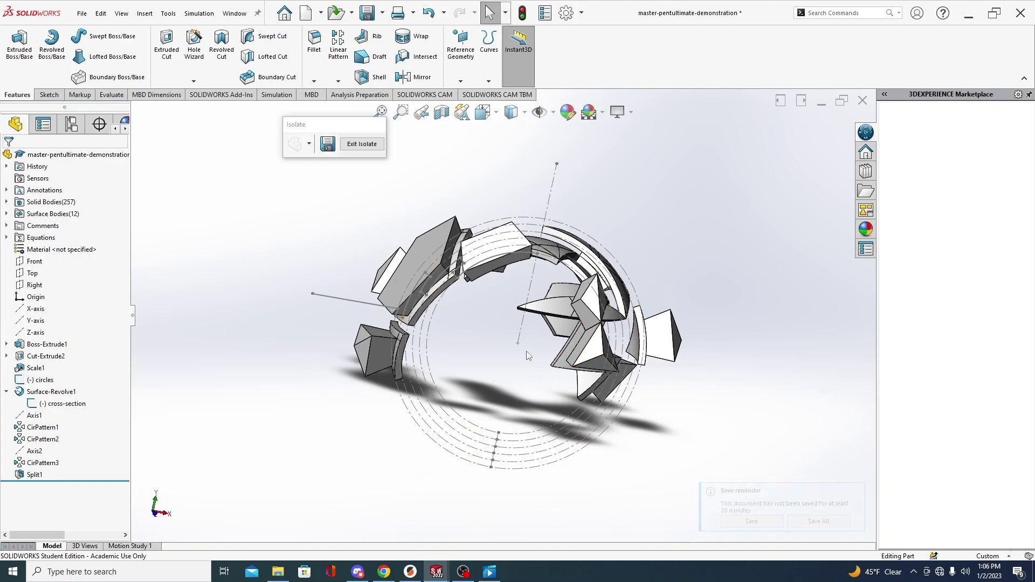
middle_click_drag(518, 331, 506, 311)
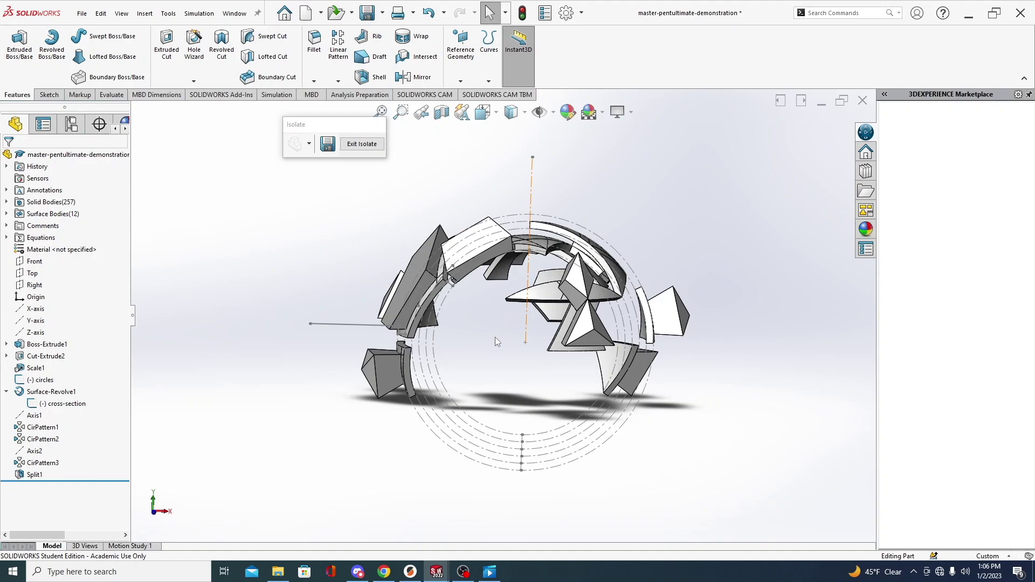
Examine the isolated puzzle pieces all around, comparing the outer corner pieces, pentagonal face pieces and curved inner shells against the guide circles.
middle_click_drag(571, 294, 659, 223)
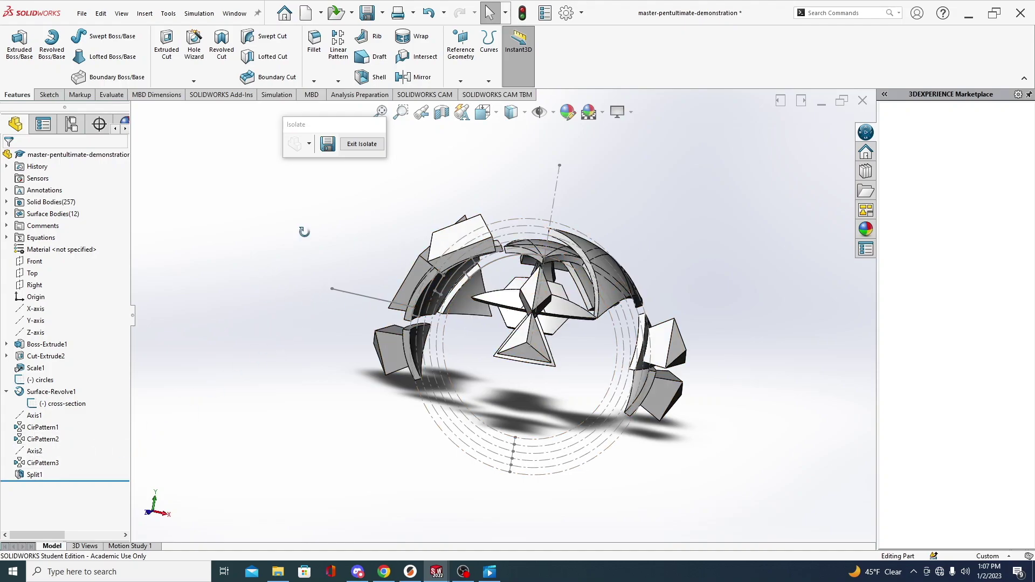
middle_click_drag(304, 231, 301, 196)
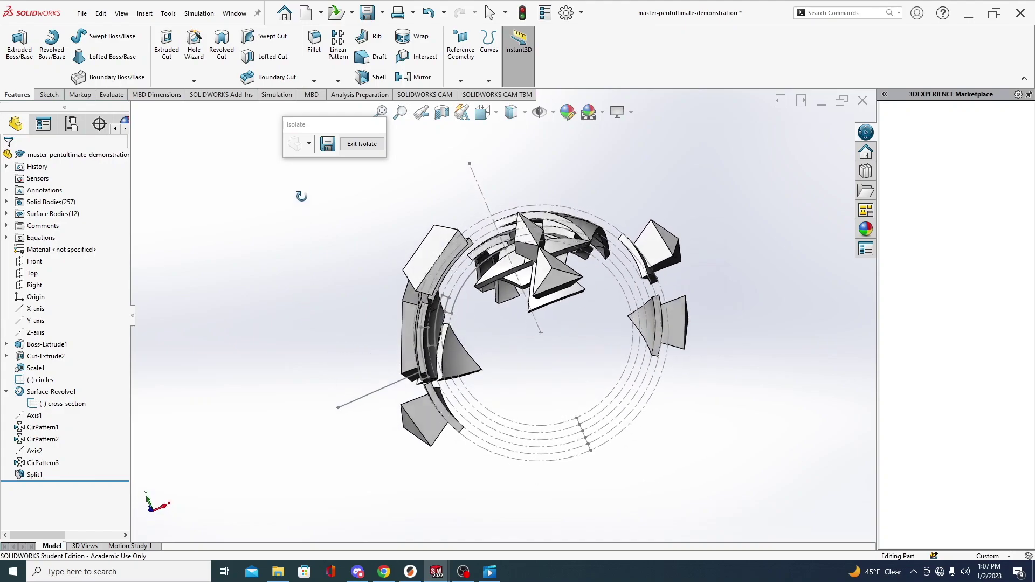
middle_click_drag(388, 98, 316, 211)
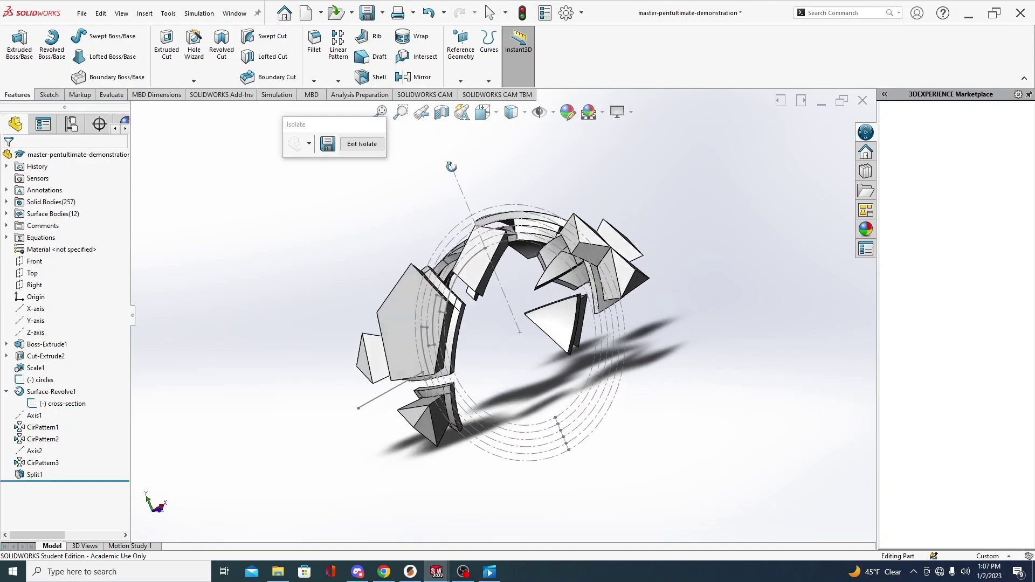
middle_click_drag(451, 166, 510, 442)
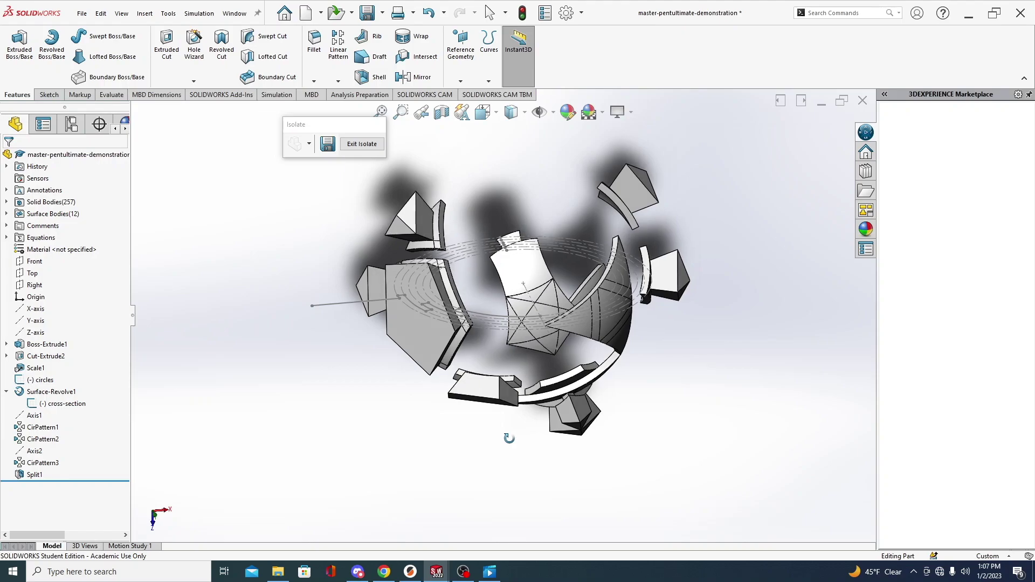
middle_click_drag(504, 421, 480, 334)
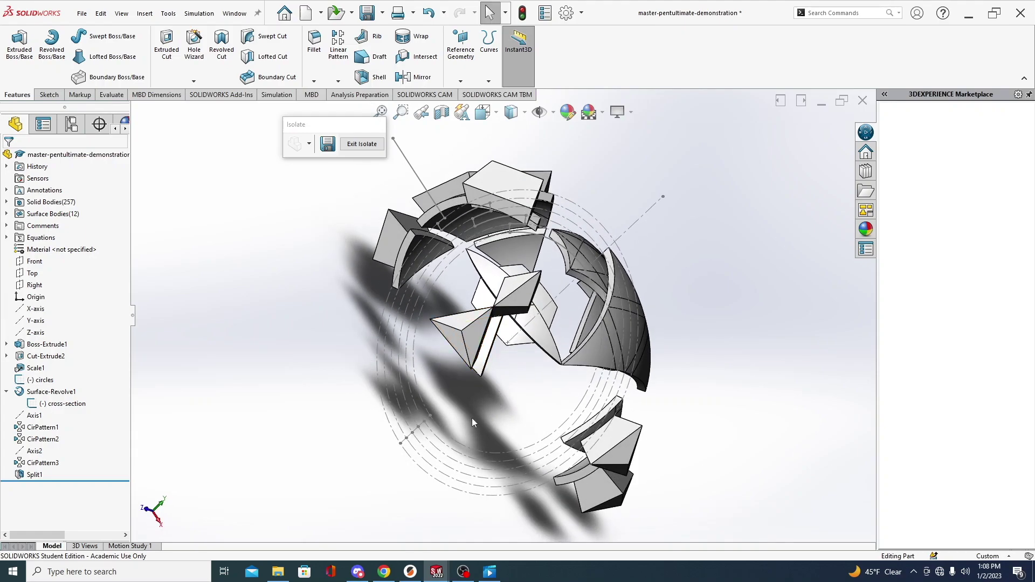
mouse_move(248, 366)
middle_mouse_down()
mouse_move(261, 330)
mouse_move(261, 358)
mouse_move(238, 371)
middle_mouse_up()
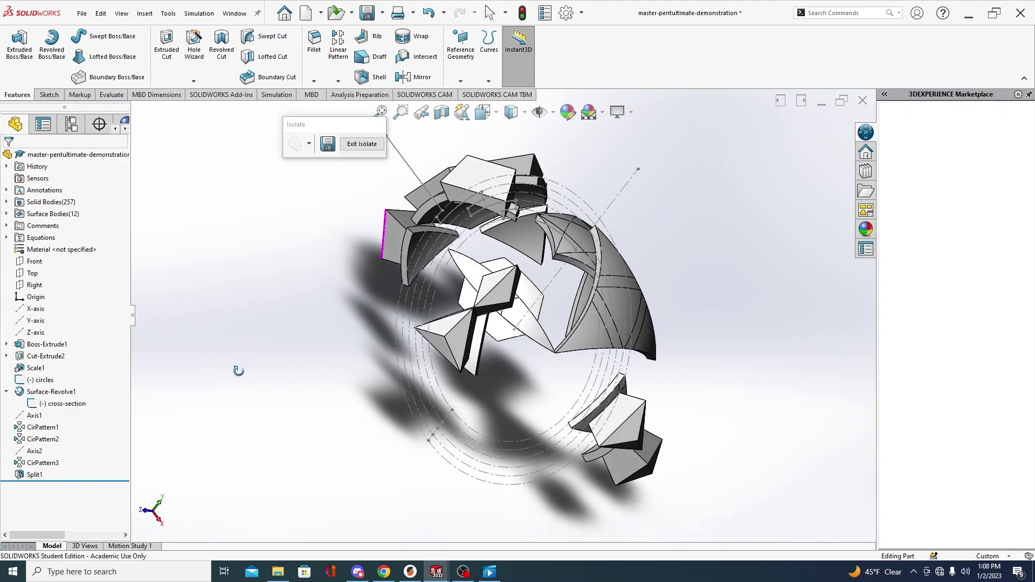